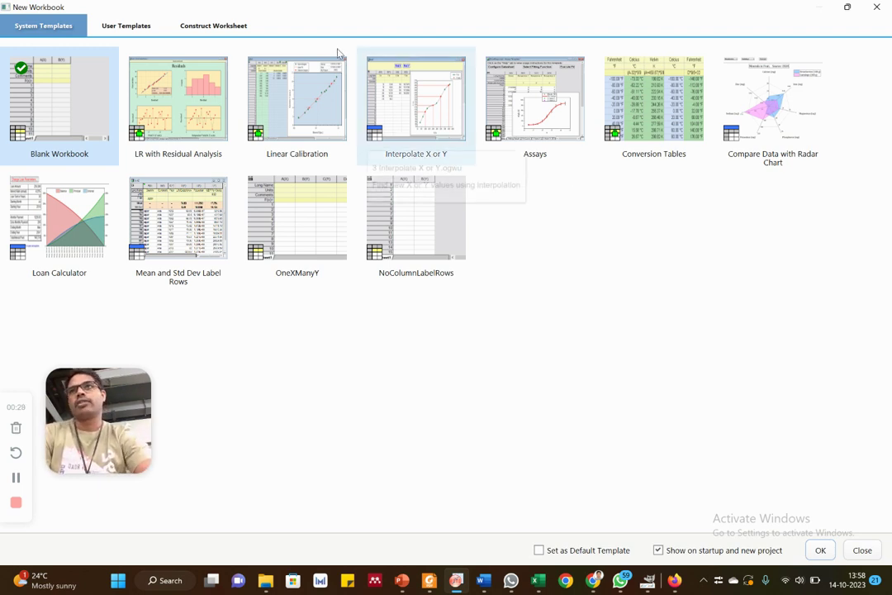
- Create a new workbook from the Blank Workbook template and maximize its window
left_click(814, 556)
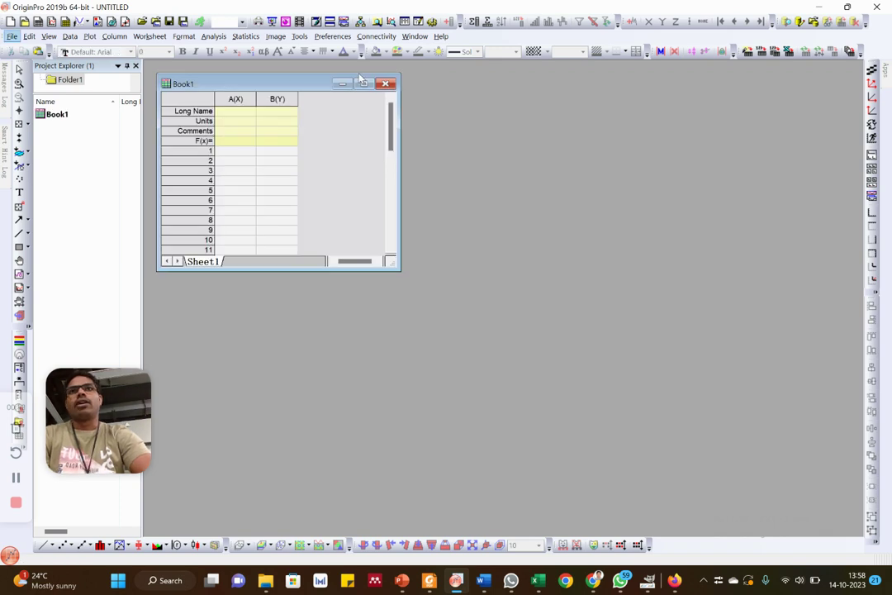
left_click(363, 83)
- Open the ASCII data files "CV N014D9P2 Con 1.0M 30mVs-1" and "CV N014D13P2 Con 1.6M 30mVs-1" from the folder "1.6 M 1.0M N014 13.10.2023"
left_click(24, 36)
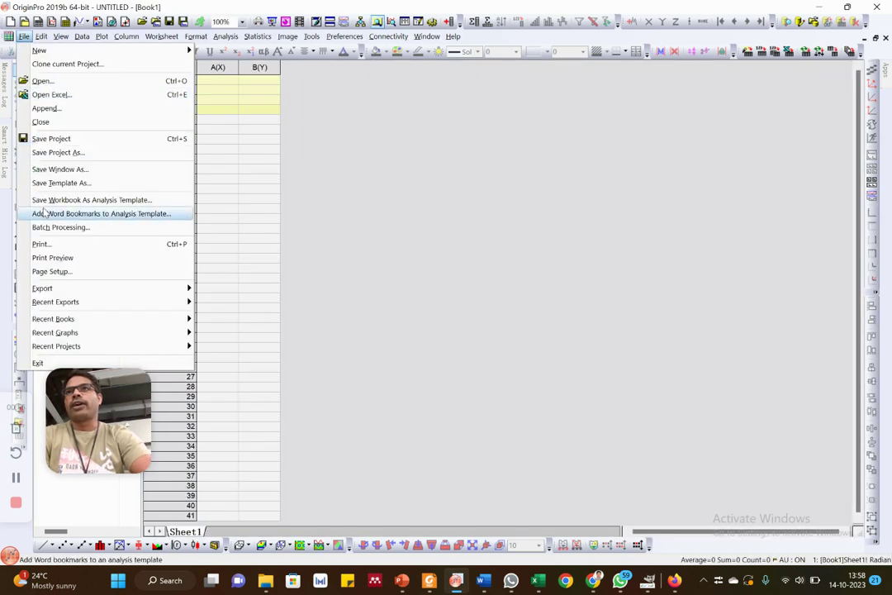
left_click(49, 83)
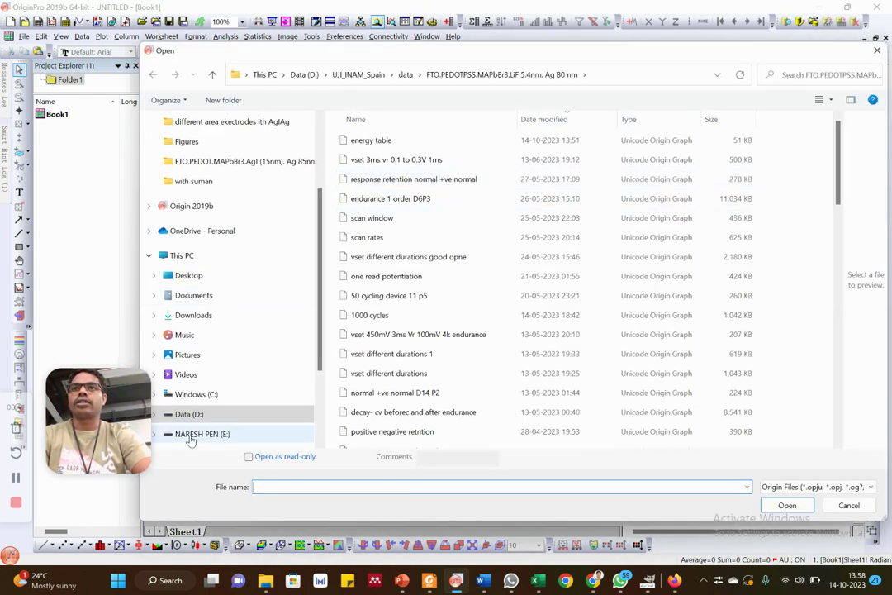
left_click(192, 436)
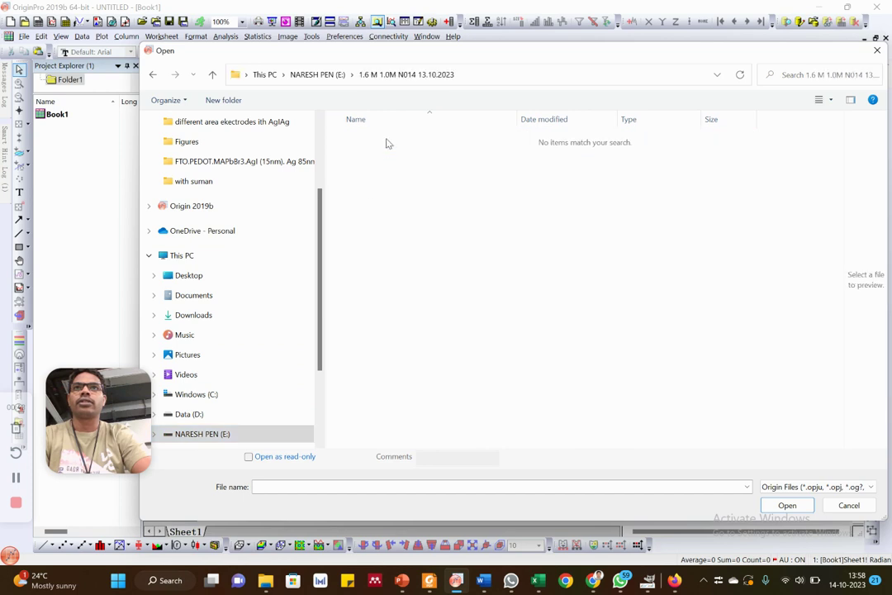
left_click(832, 487)
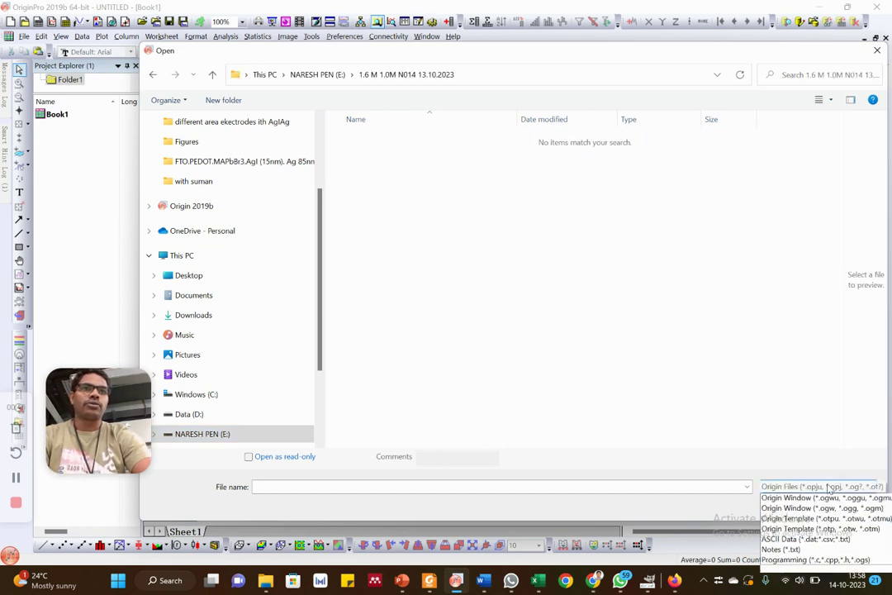
left_click(797, 550)
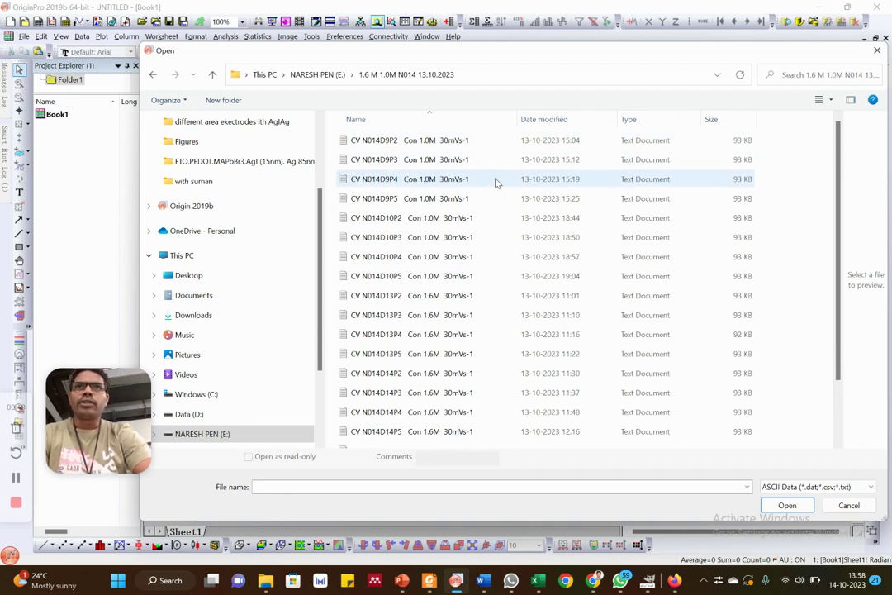
left_click(391, 145)
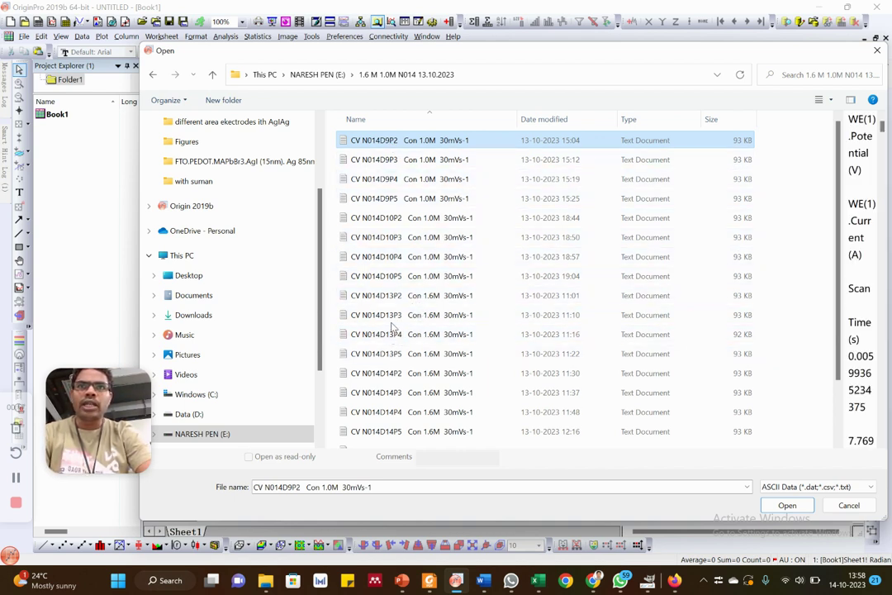
left_click(388, 295, "ctrl")
left_click(787, 506)
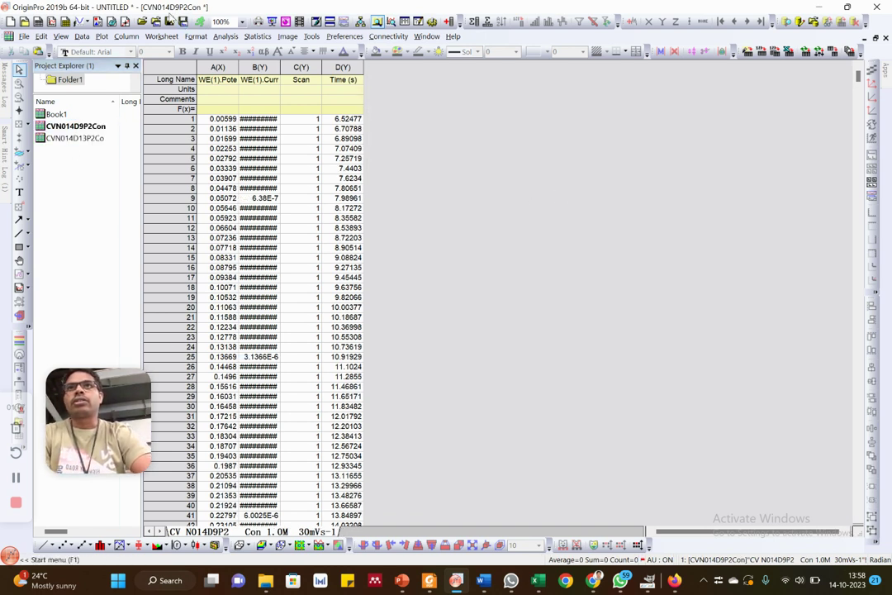
- Select all four columns of CVN014D9P2Con, try pasting into column A of Book1, and undo the paste
left_click_drag(218, 67, 367, 71)
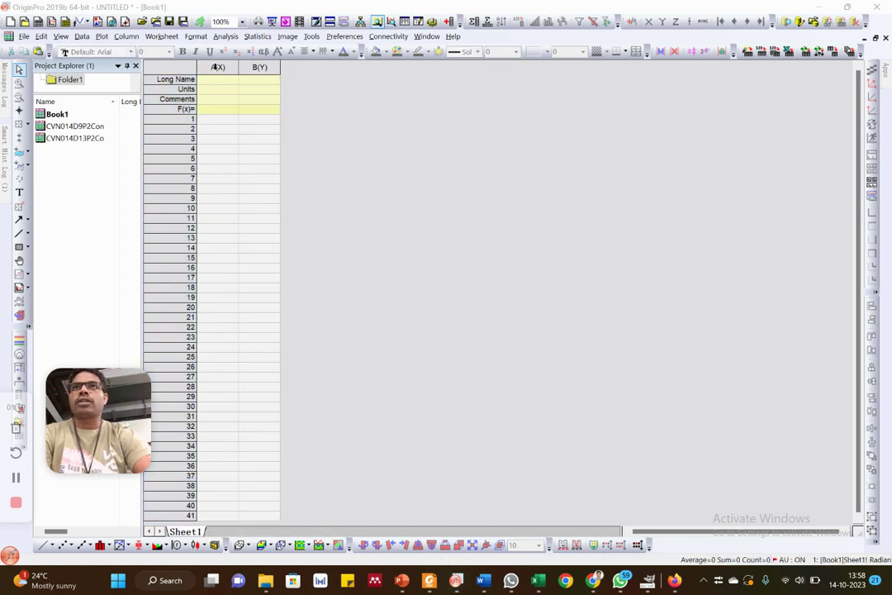
left_click(217, 66)
key("ctrl+v")
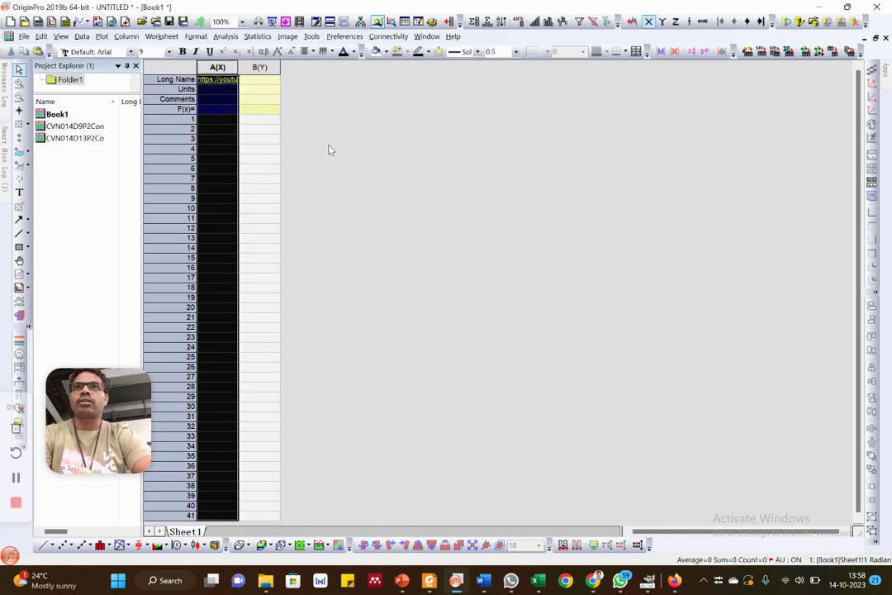
key("ctrl+z")
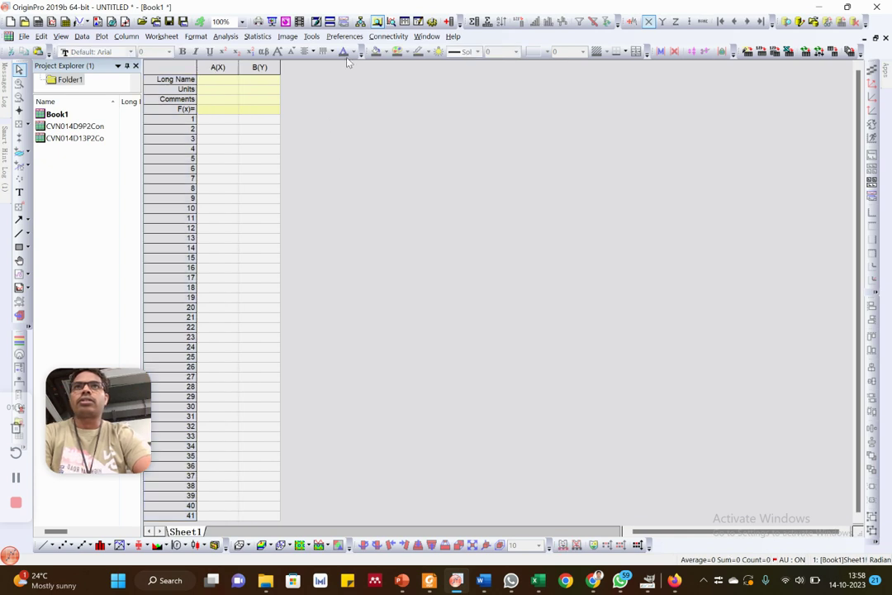
- Append ten empty columns to the end of the Book1 worksheet
left_click(451, 23)
left_click(451, 23)
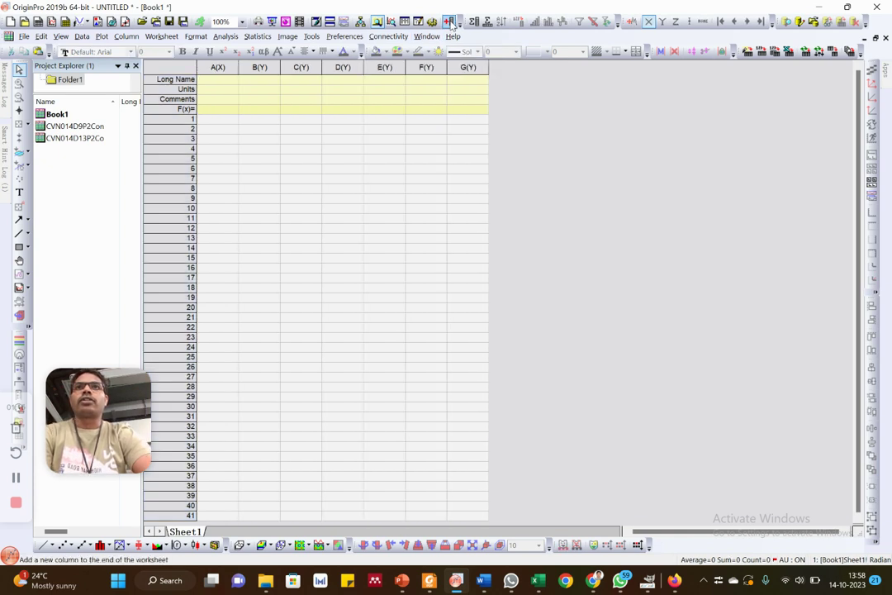
left_click(451, 23)
left_click(451, 23)
- Insert more empty columns in Book1, once with columns A to K selected and once with the whole sheet selected
left_click_drag(221, 65, 635, 66)
right_click(352, 145)
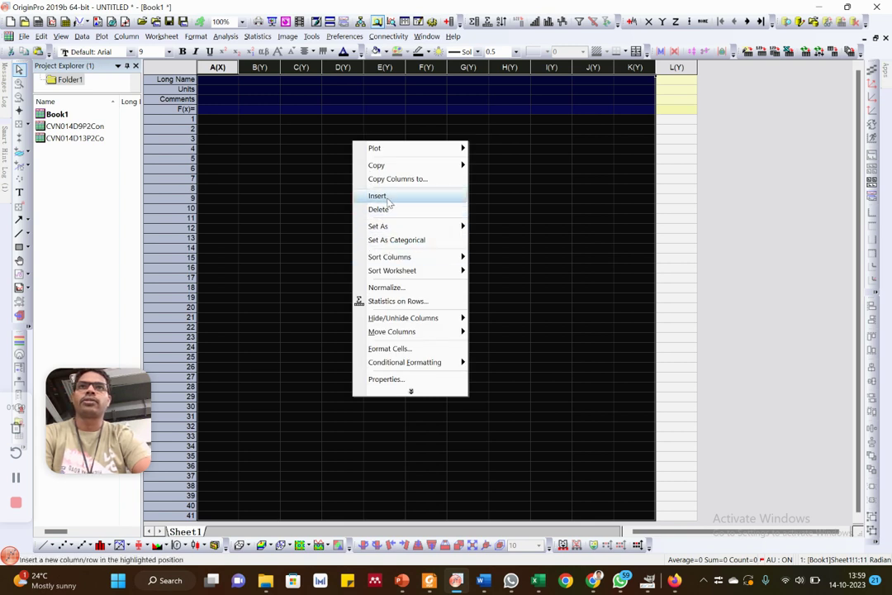
left_click(390, 199)
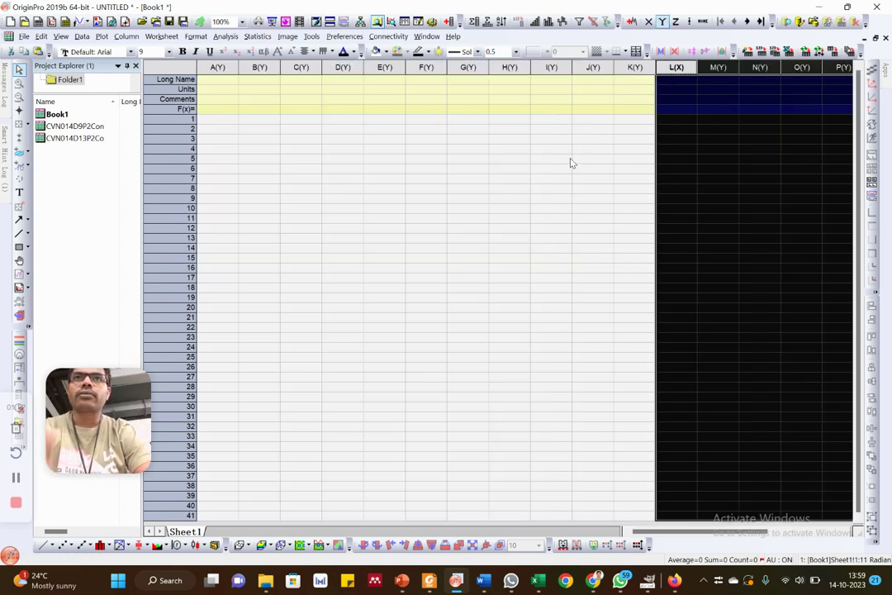
left_click(168, 64)
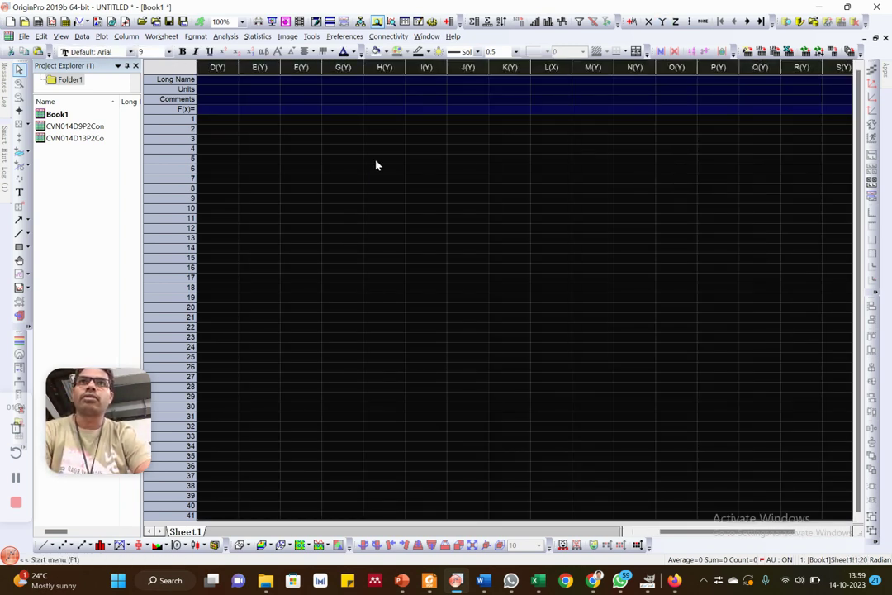
right_click(375, 163)
left_click(400, 215)
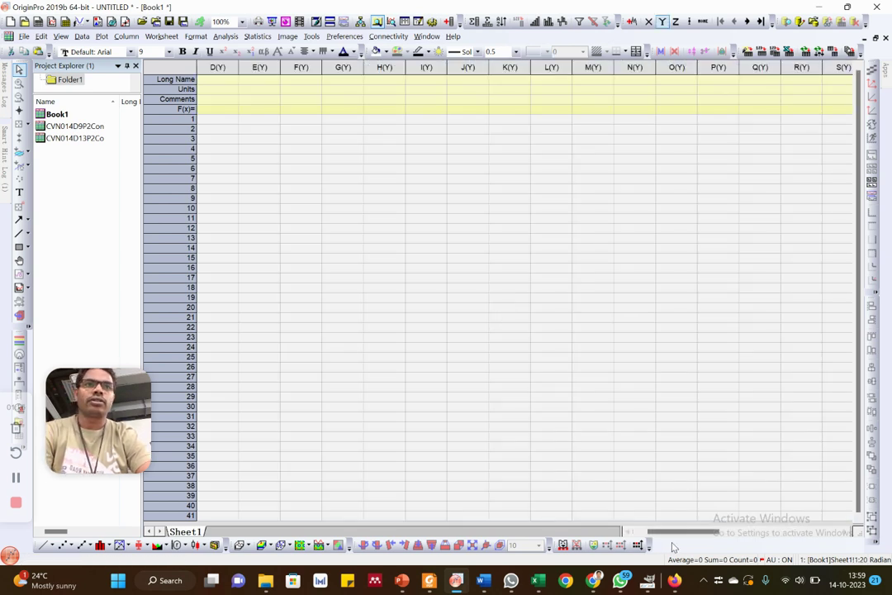
left_click_drag(669, 536, 653, 535)
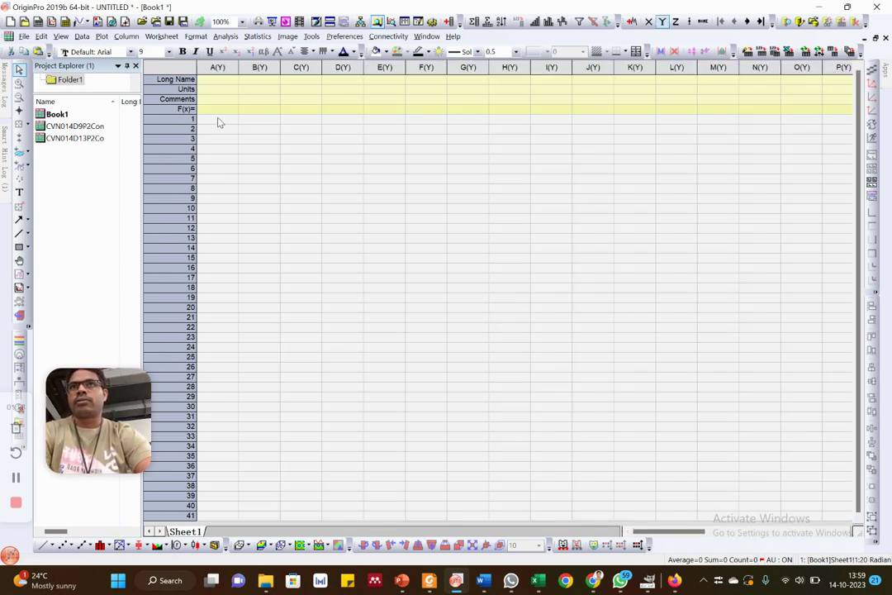
- Try copying the four CVN014D9P2Con columns at full precision into column A of Book1, and clear the pasted data
double_click(83, 125)
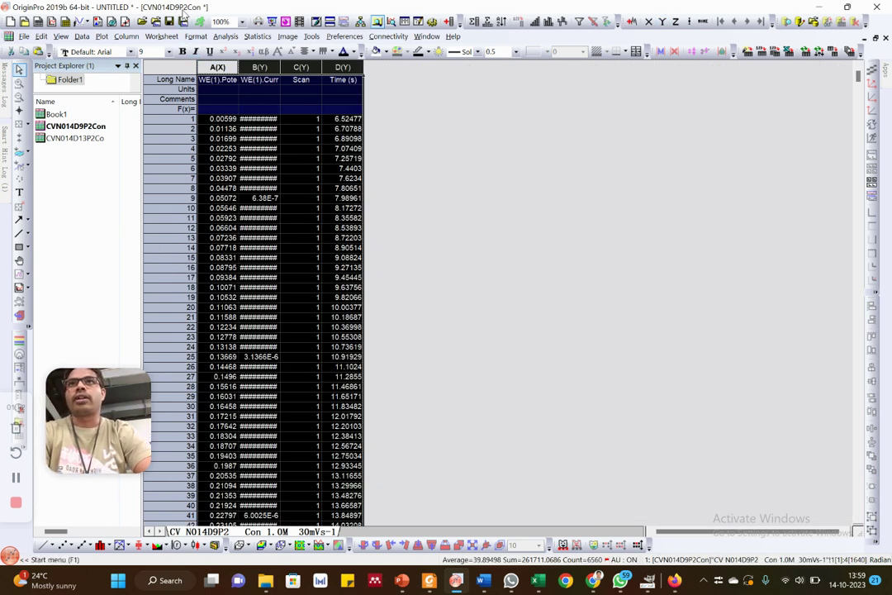
right_click(218, 69)
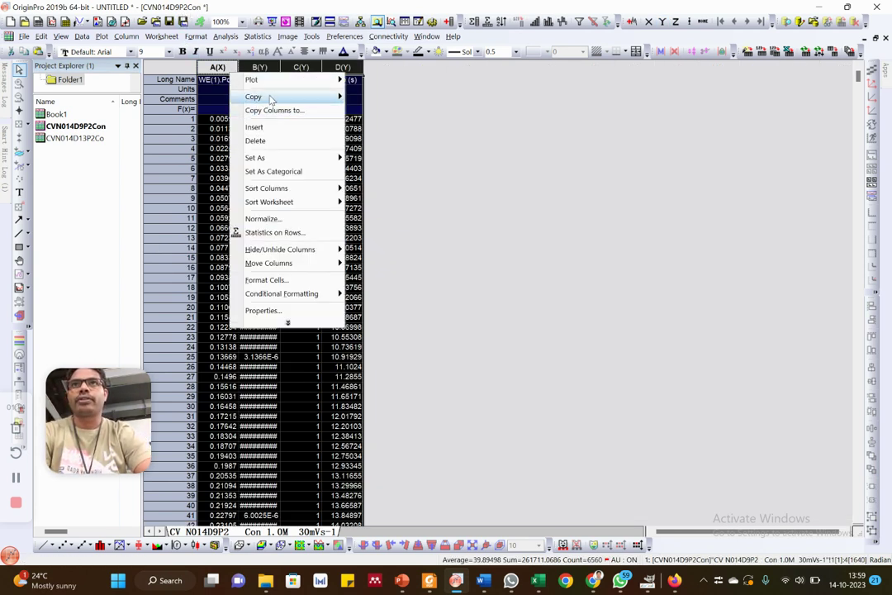
mouse_move(253, 97)
left_click(406, 114)
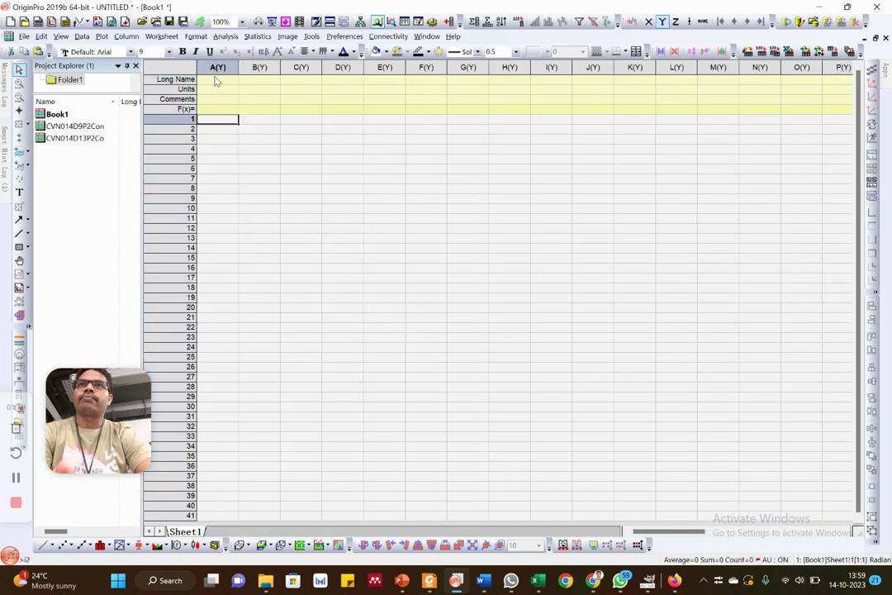
left_click(217, 68)
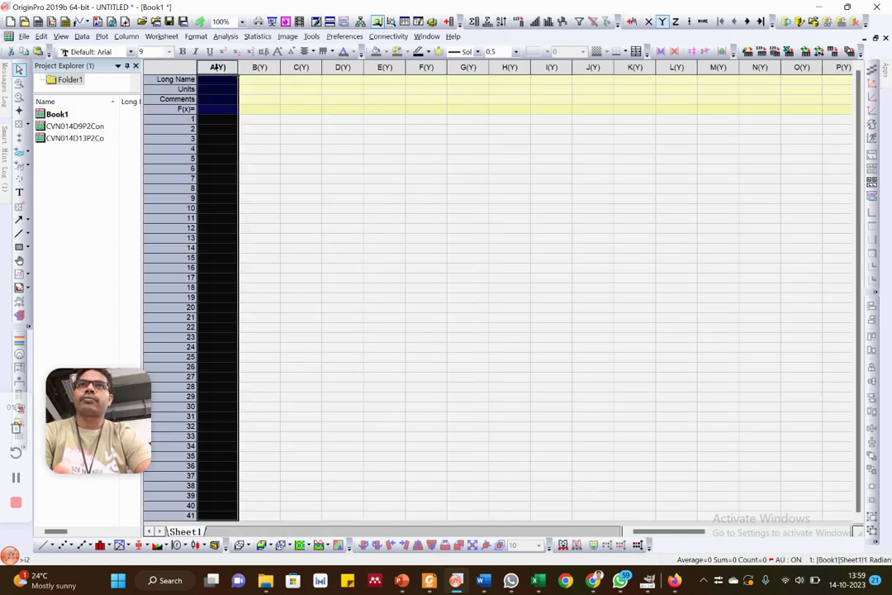
key("ctrl+v")
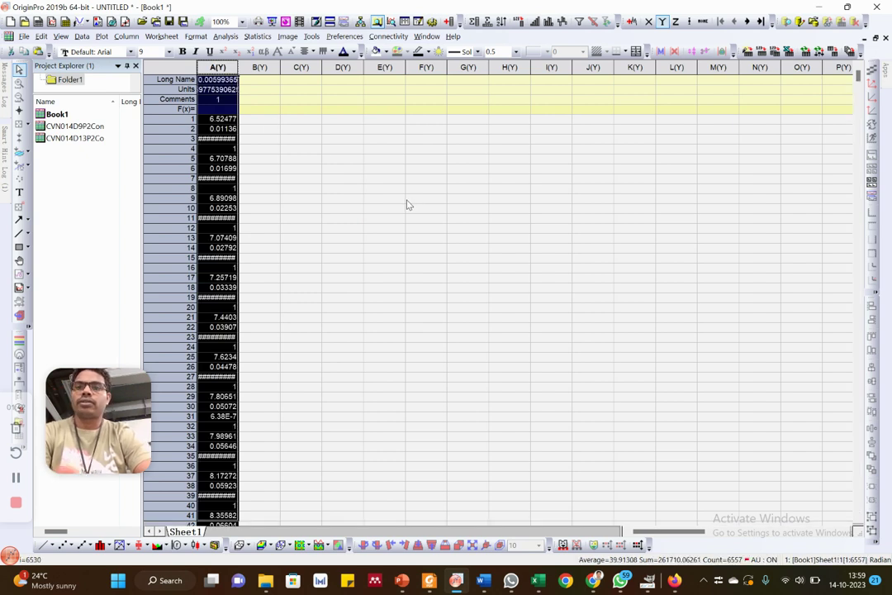
key("Delete")
left_click(301, 167)
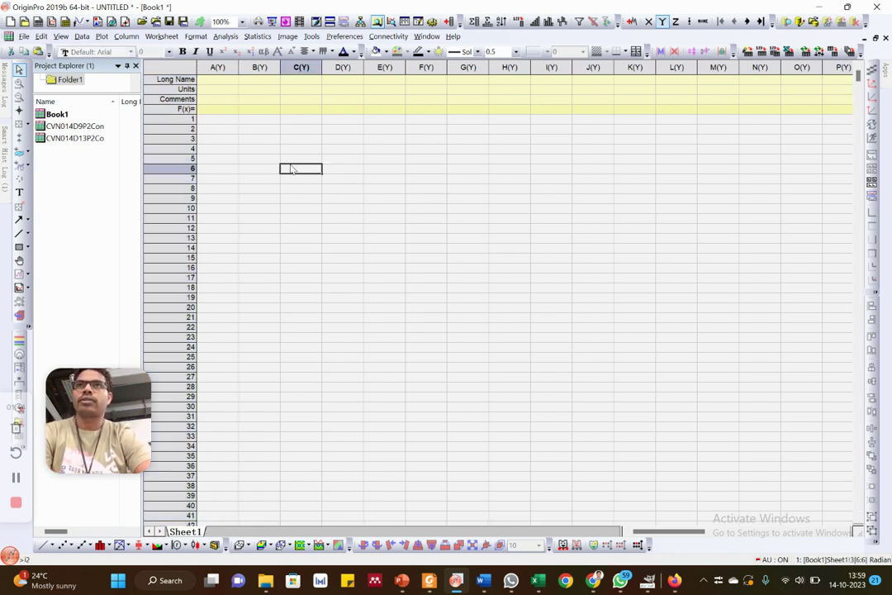
- Try pasting the copied data with the entire Book1 sheet selected, and clear the sheet
left_click(178, 66)
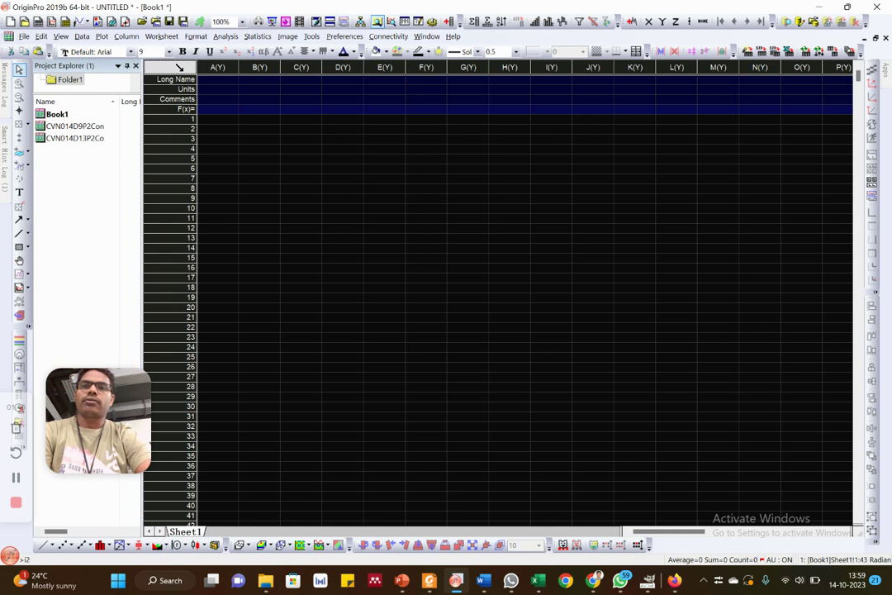
key("ctrl+v")
key("Delete")
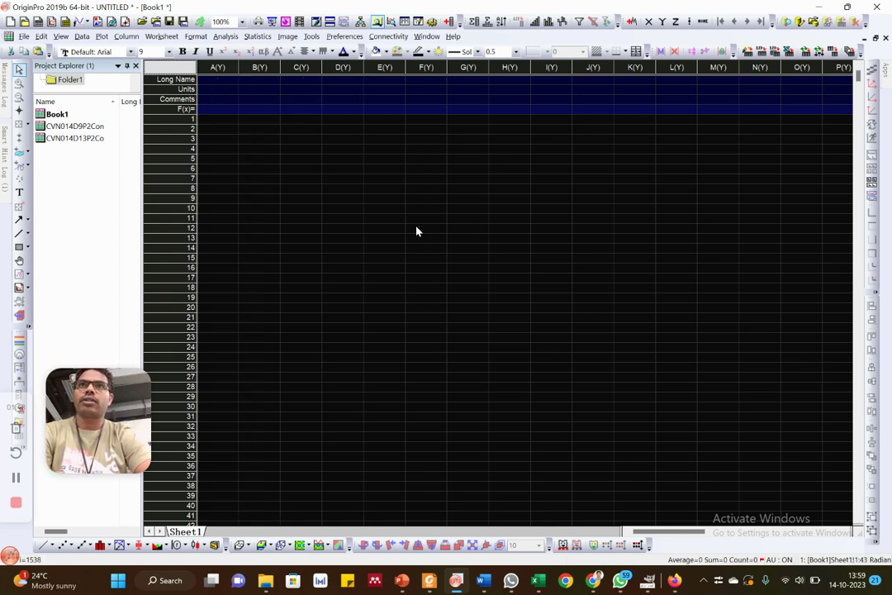
left_click(426, 217)
left_click(229, 130)
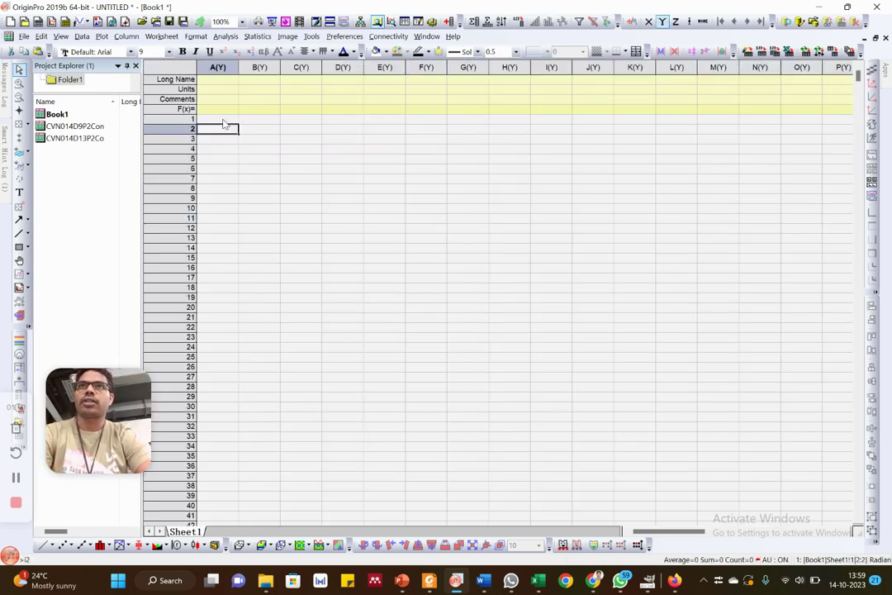
left_click(225, 120)
- Copy the four CVN014D9P2Con columns including their label rows and paste them into Book1 starting at column A
double_click(64, 126)
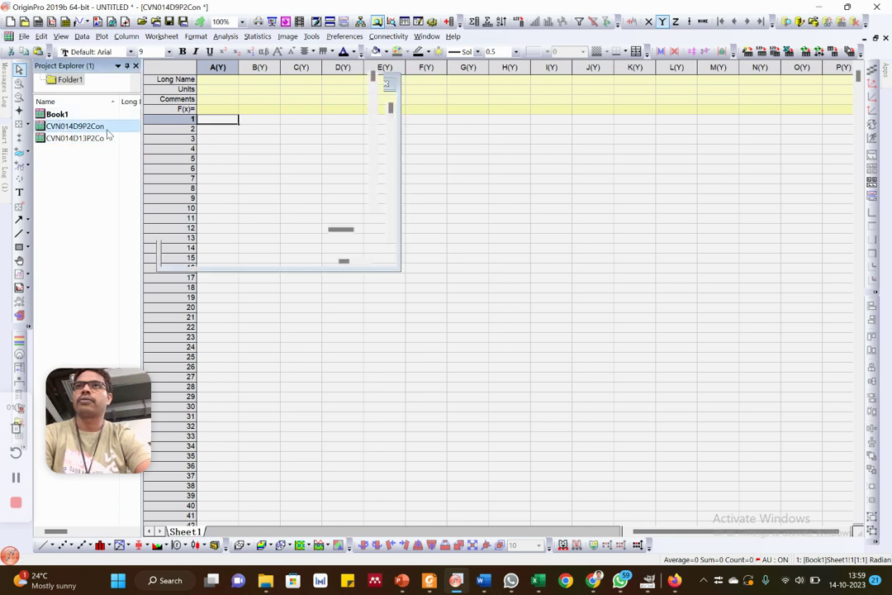
right_click(216, 80)
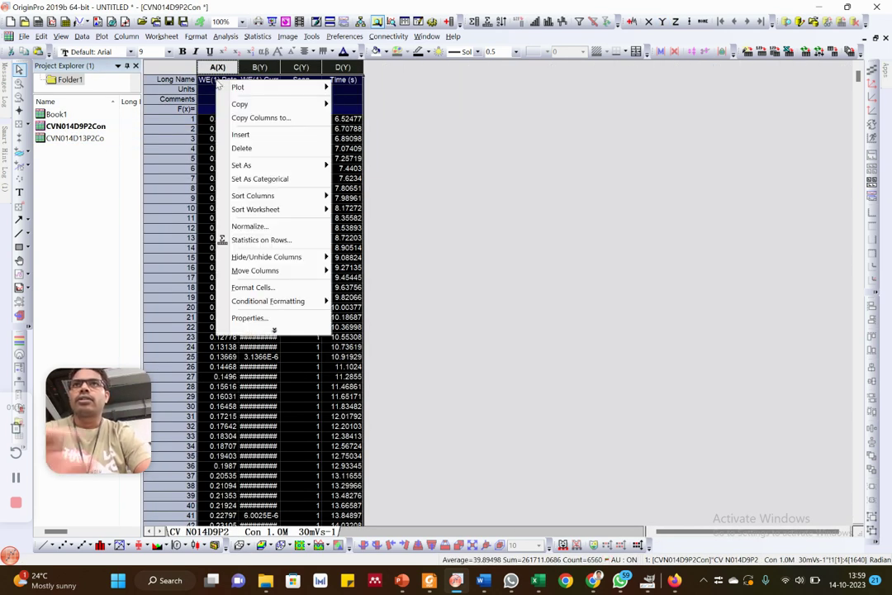
mouse_move(288, 110)
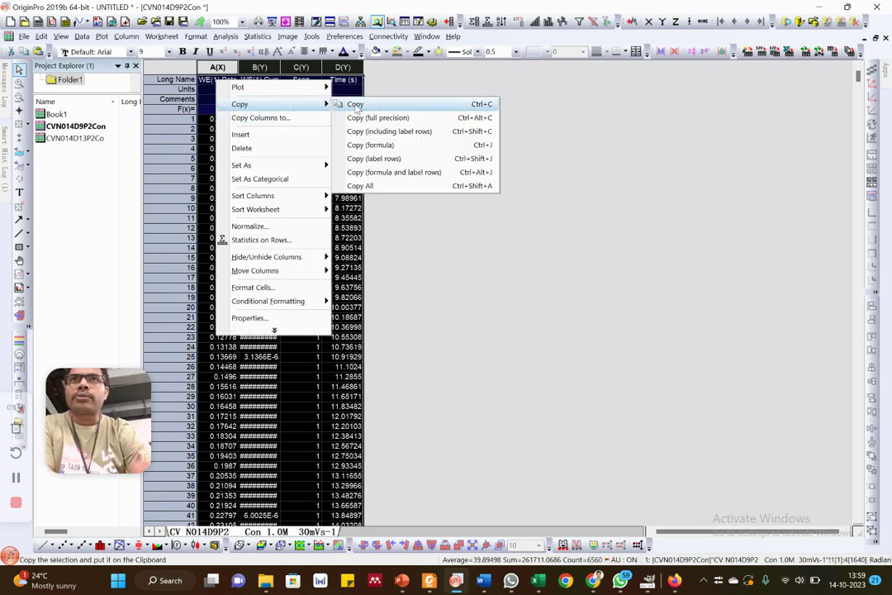
left_click(399, 135)
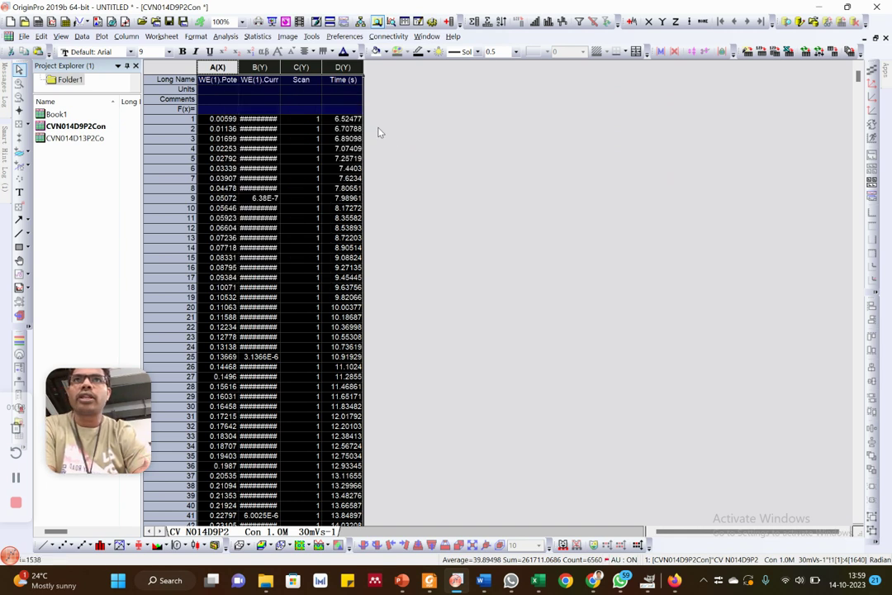
double_click(75, 117)
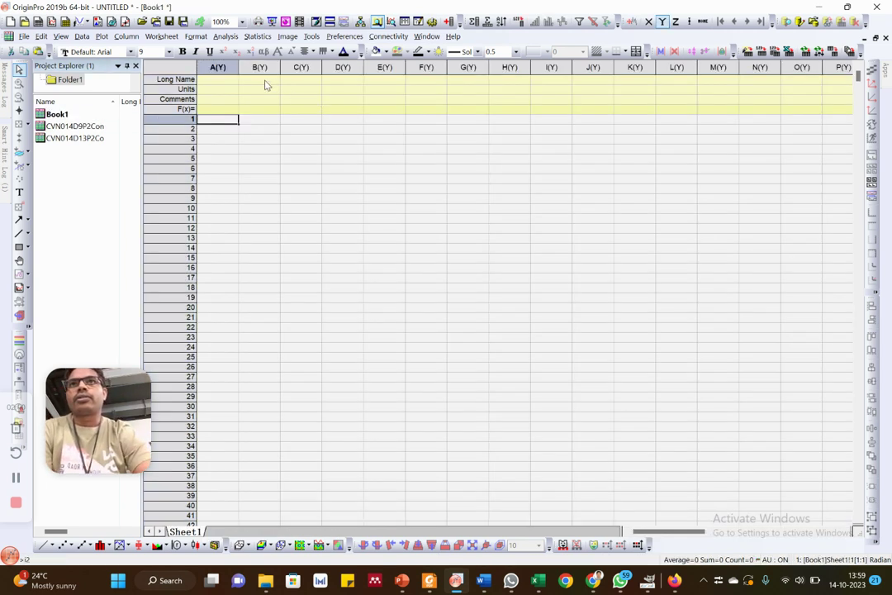
left_click(219, 68)
key("ctrl+v")
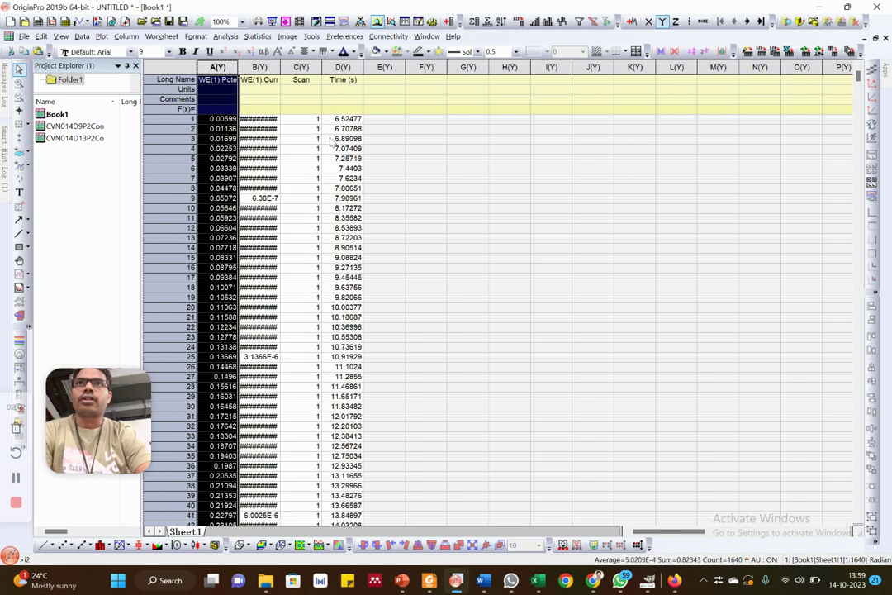
left_click(421, 158)
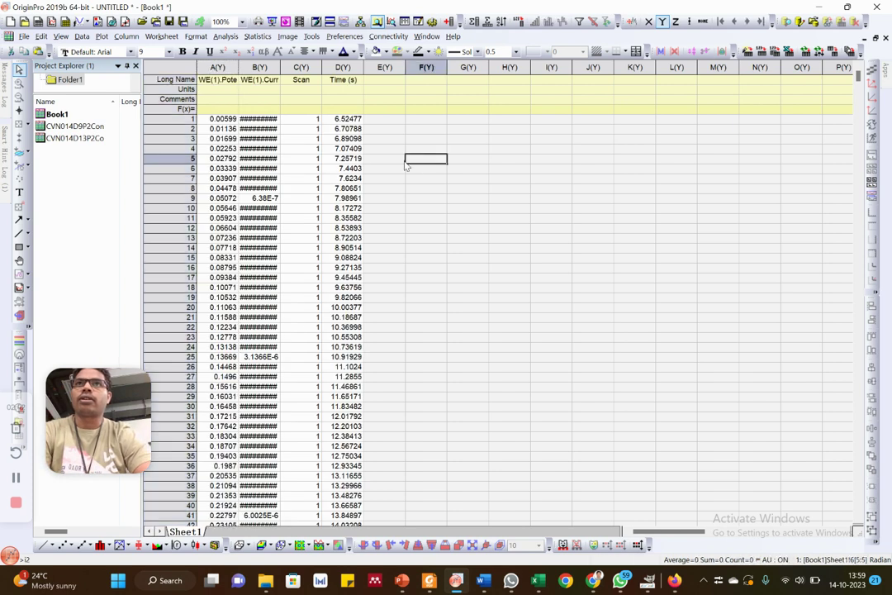
- Set the long name of column B in Book1 to "D9P2 1 M"
left_click(257, 80)
type("D")
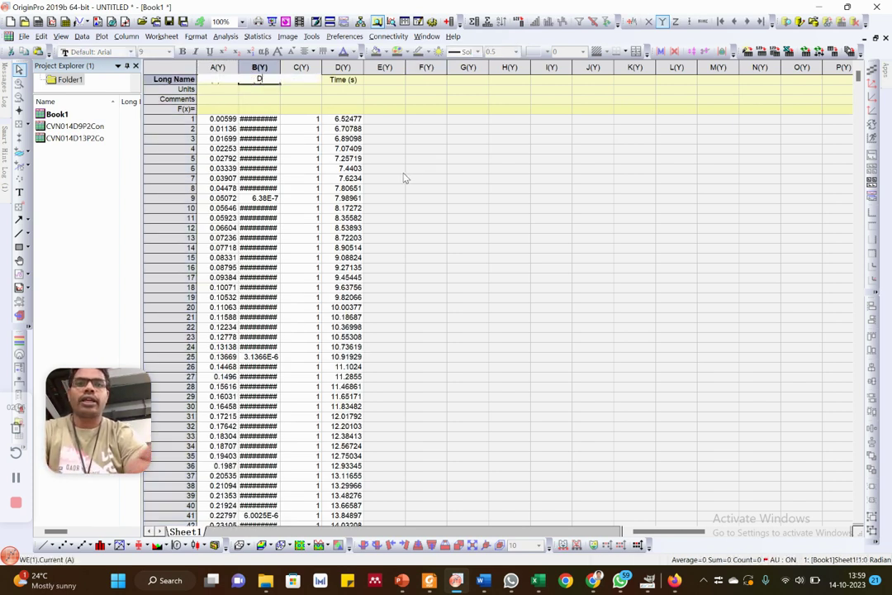
type("9P2")
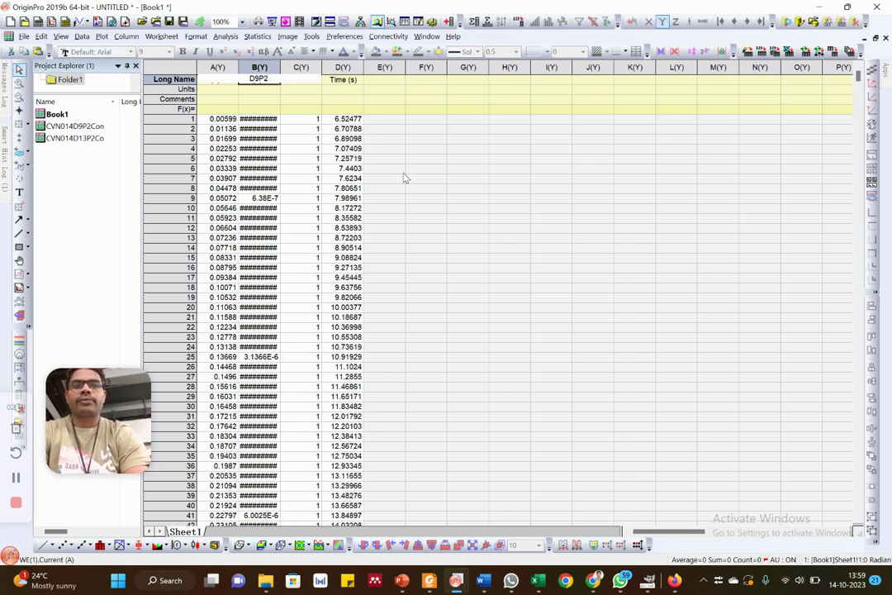
type(" 1 M")
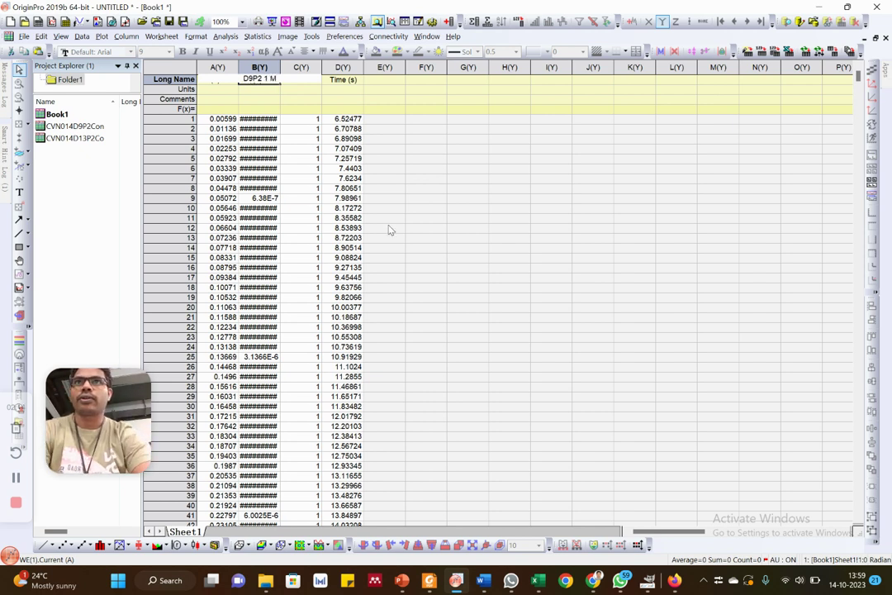
left_click(248, 210)
- Copy the four CVN014D13P2Co columns including their label rows and paste them into Book1 starting at column F
left_click(75, 138)
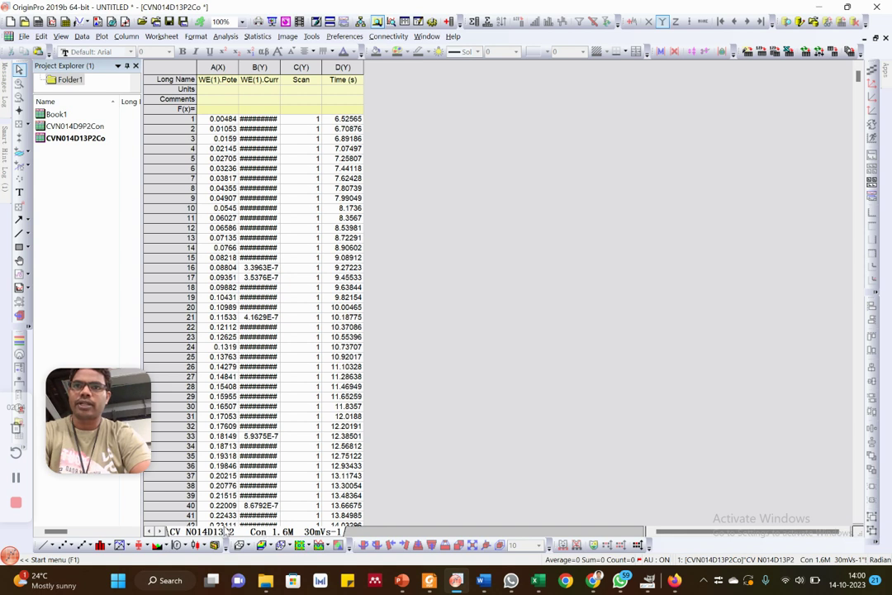
key("ctrl+a")
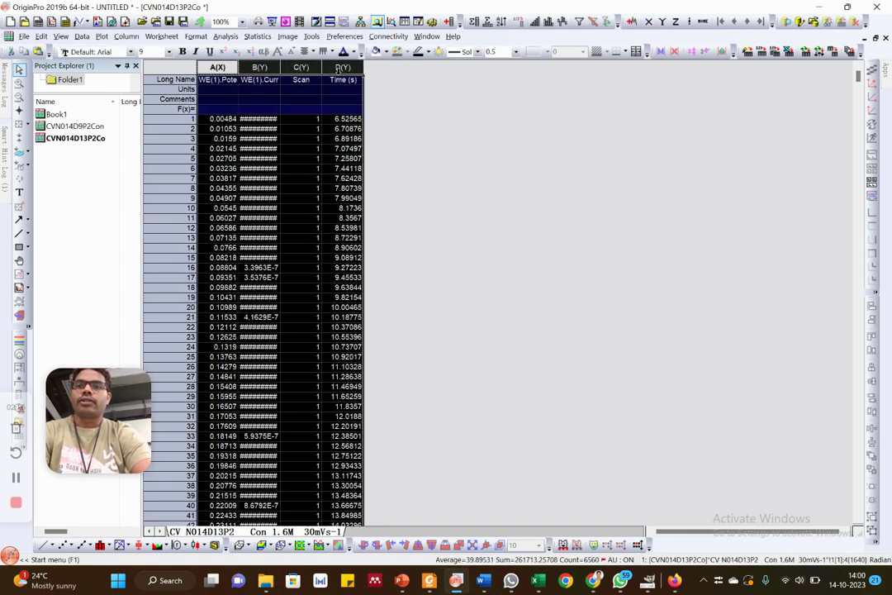
right_click(259, 120)
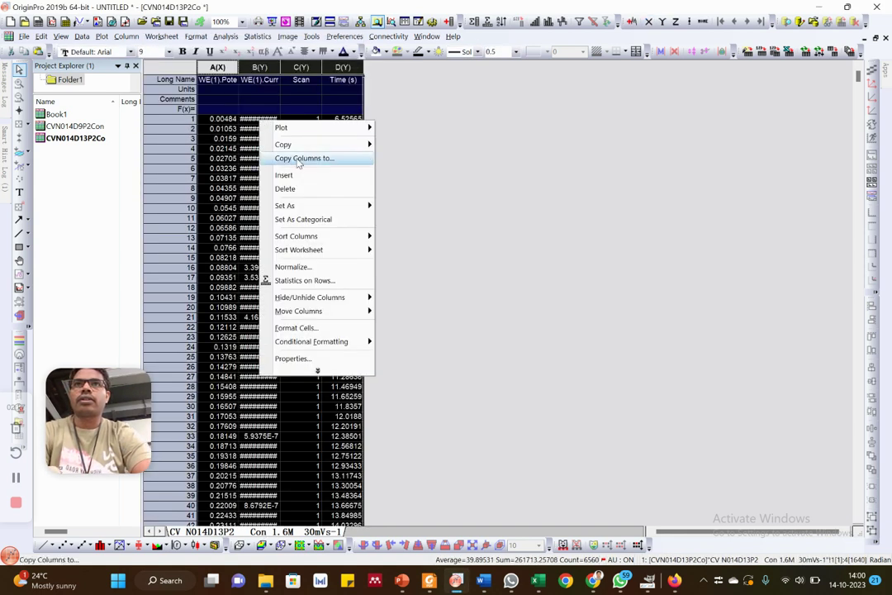
mouse_move(318, 147)
left_click(445, 175)
key("ctrl+Tab")
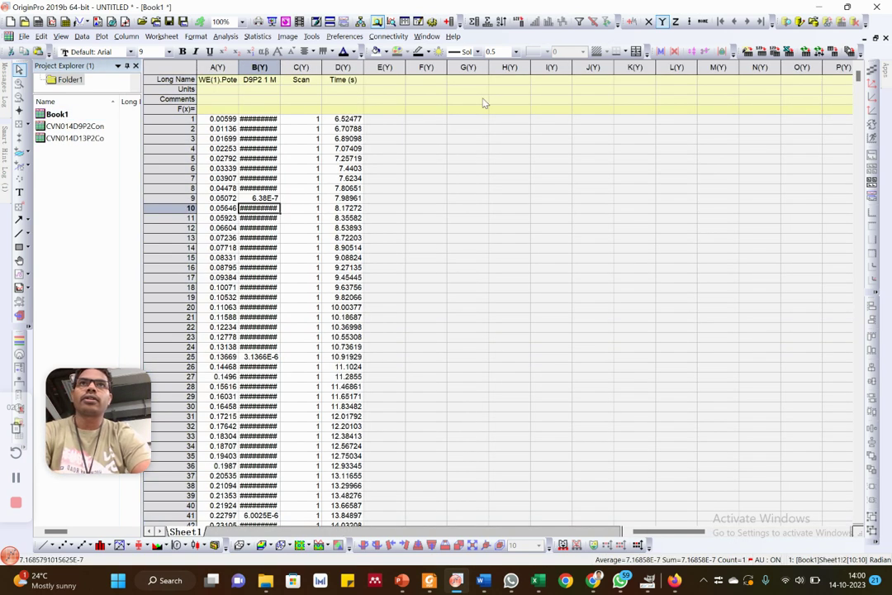
left_click(426, 67)
key("ctrl+v")
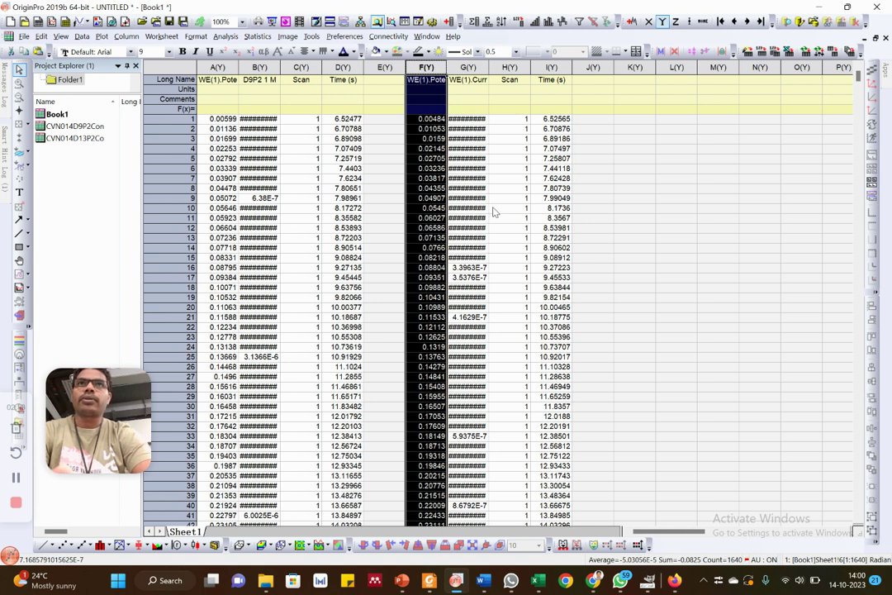
- Set the long name of column G to "D14P2 1.6M"
left_click(486, 79)
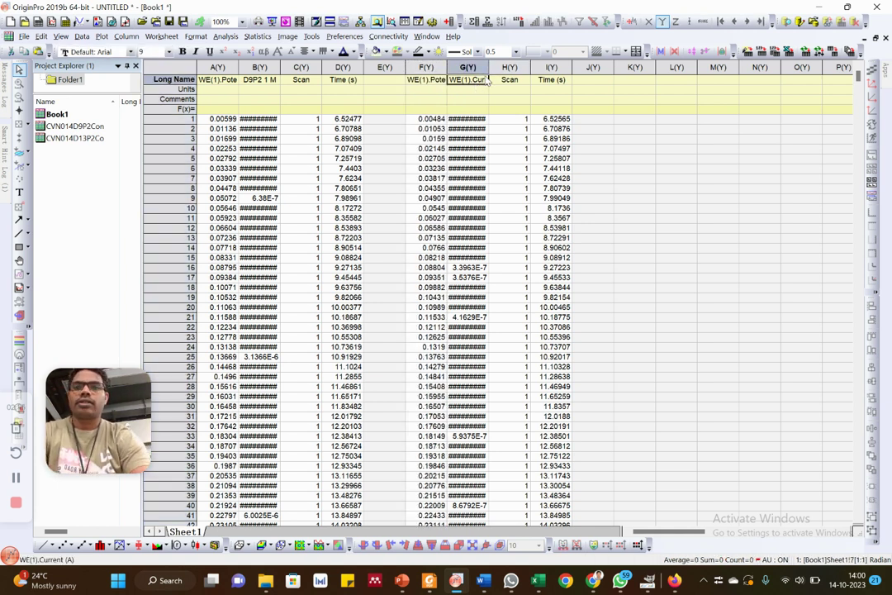
type("D14P2")
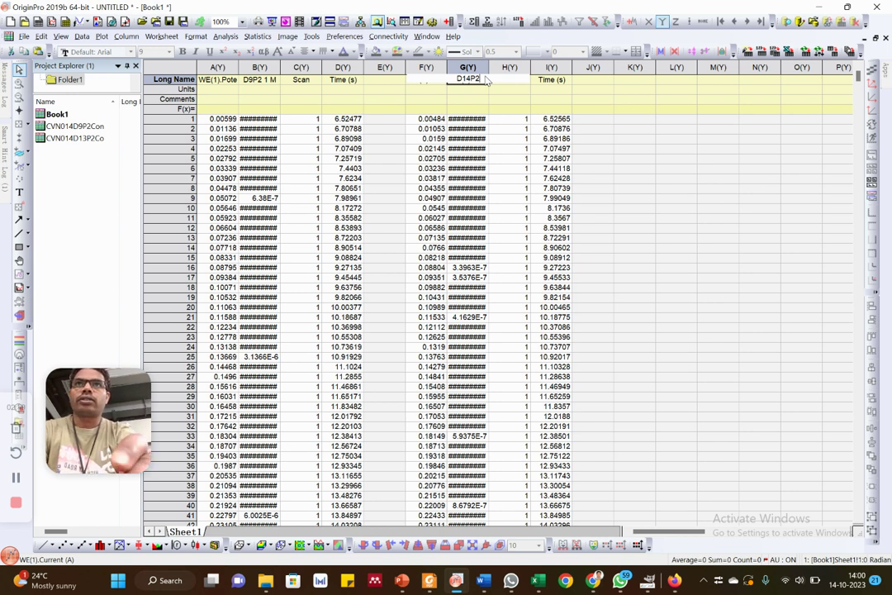
type(" 1.6M")
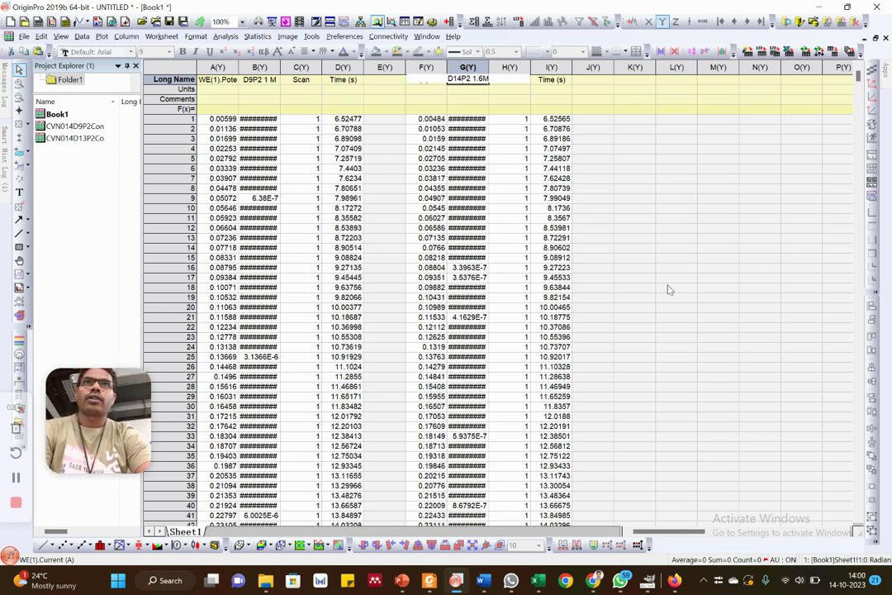
left_click(582, 247)
- Set the two potential columns, A and F, as X columns
left_click(411, 66)
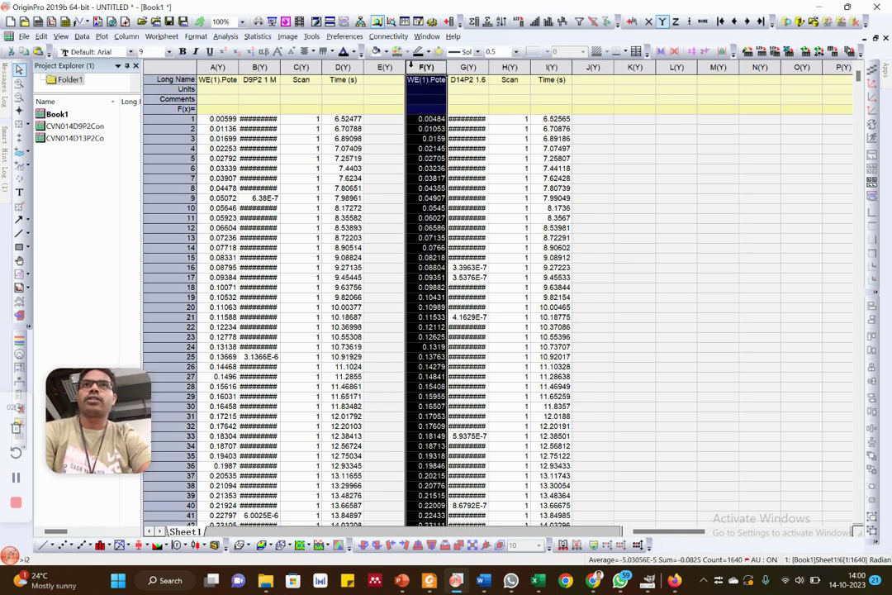
left_click(217, 66, "ctrl")
right_click(224, 107)
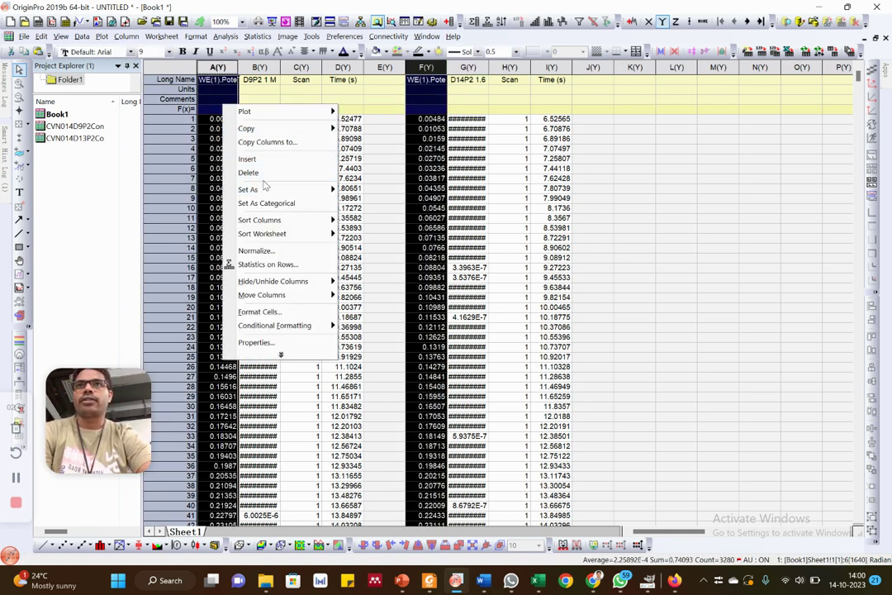
left_click(345, 204)
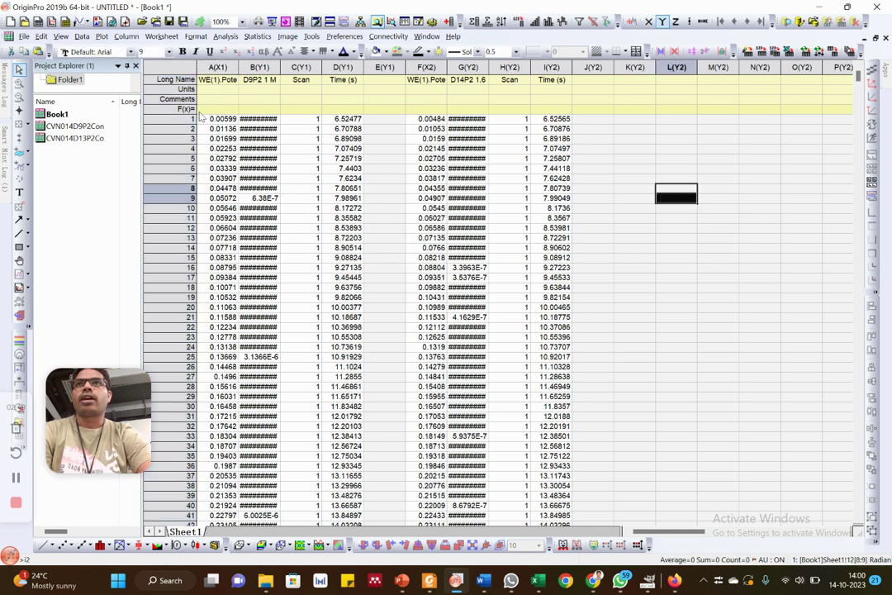
- Plot columns A, B, F and G together as a line graph
left_click(217, 66)
left_click(250, 66, "ctrl")
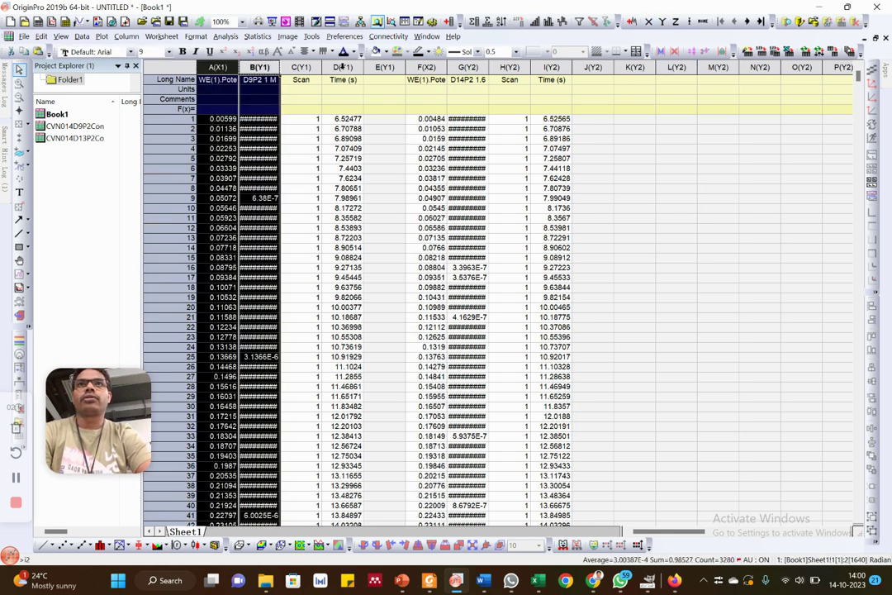
left_click(426, 66, "ctrl")
left_click(468, 66, "ctrl")
left_click(43, 546)
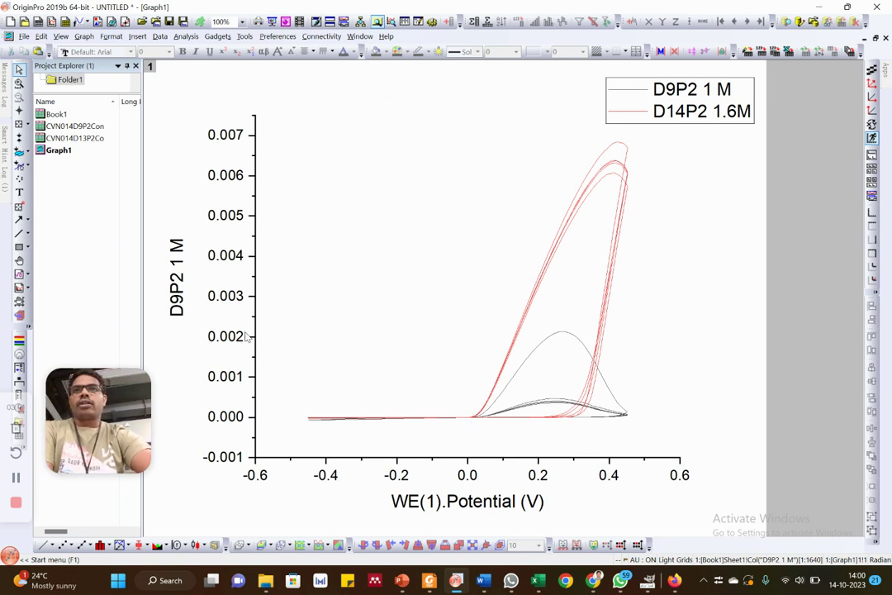
- Set the scale type of the graph's Y axis to Log10
left_click(254, 262)
left_click(370, 292)
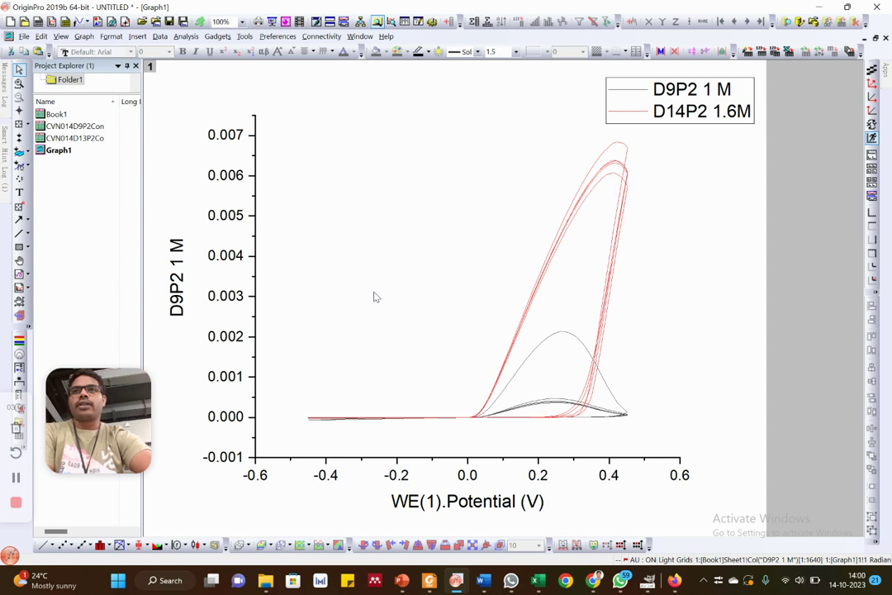
left_click(374, 293)
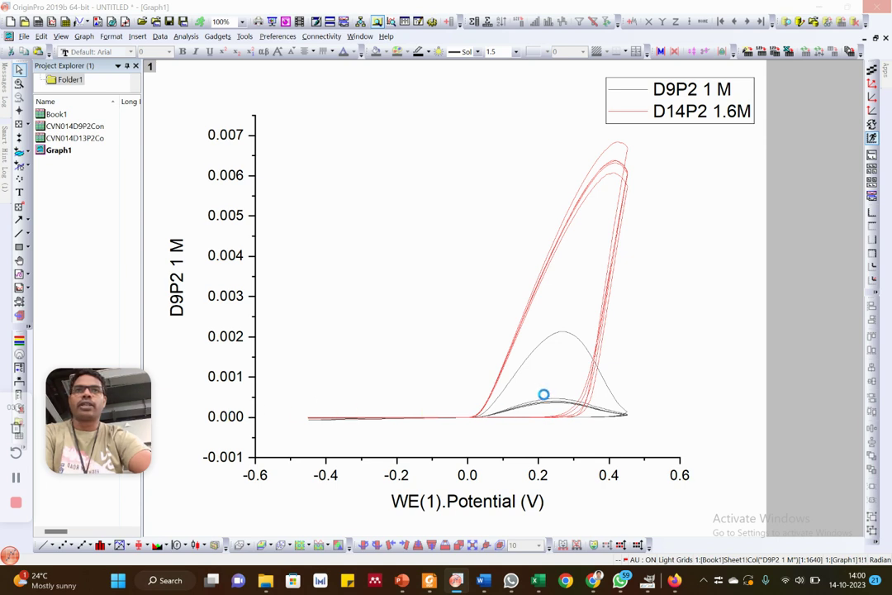
double_click(255, 293)
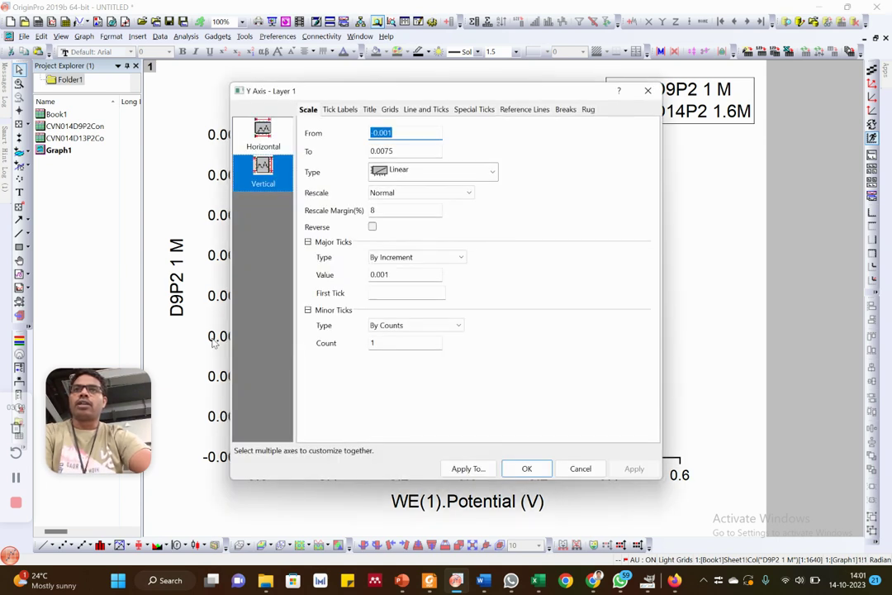
left_click(476, 176)
left_click(430, 202)
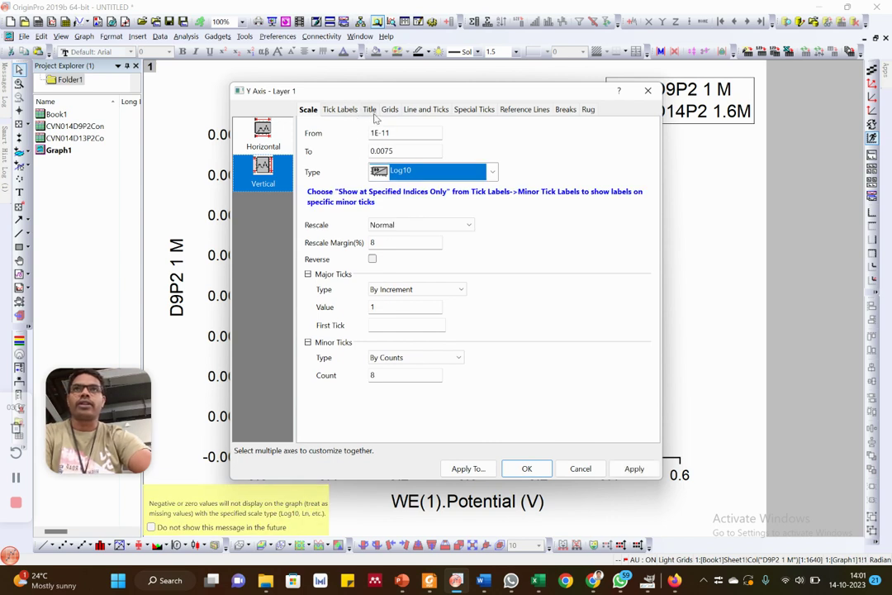
- Display the Y axis tick labels in Scientific:10^3 format and apply the axis changes
left_click(340, 109)
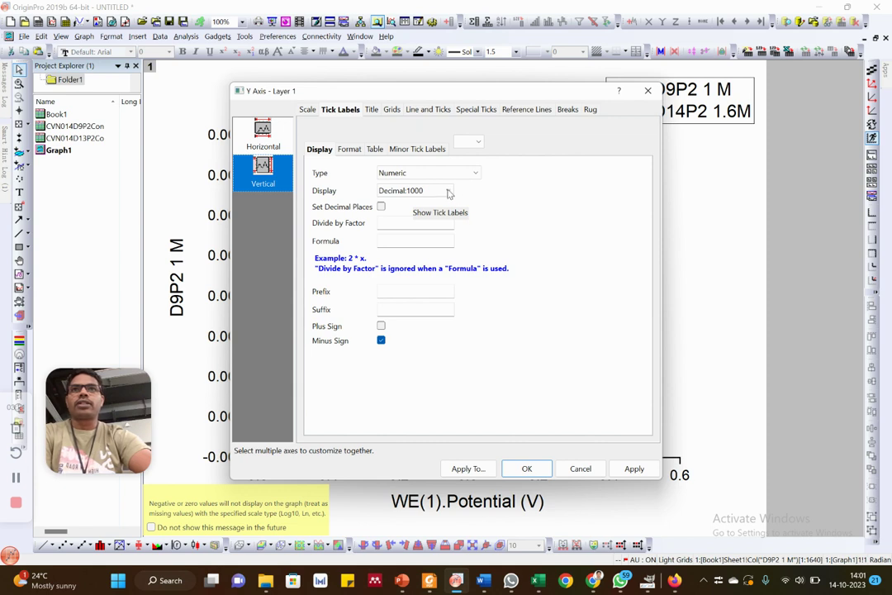
left_click(447, 190)
left_click(411, 213)
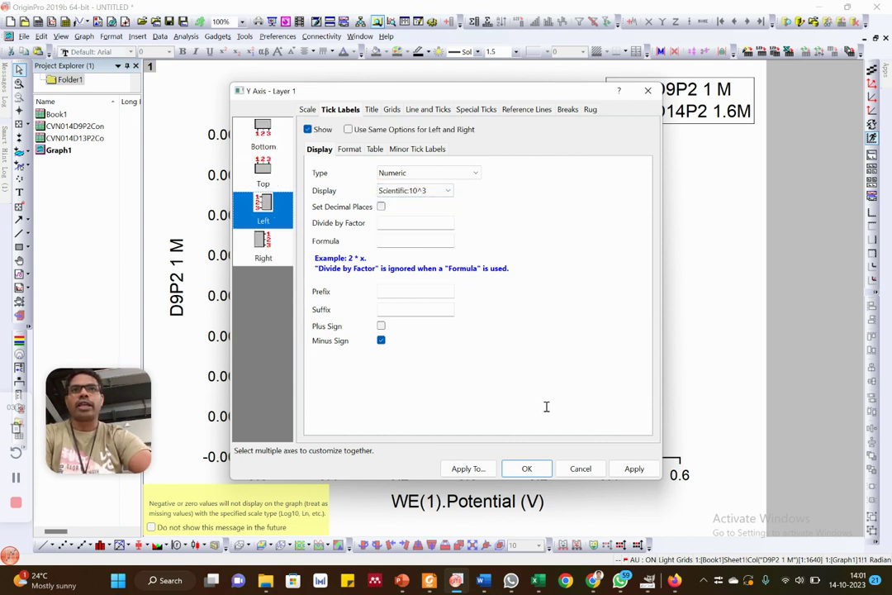
left_click(633, 469)
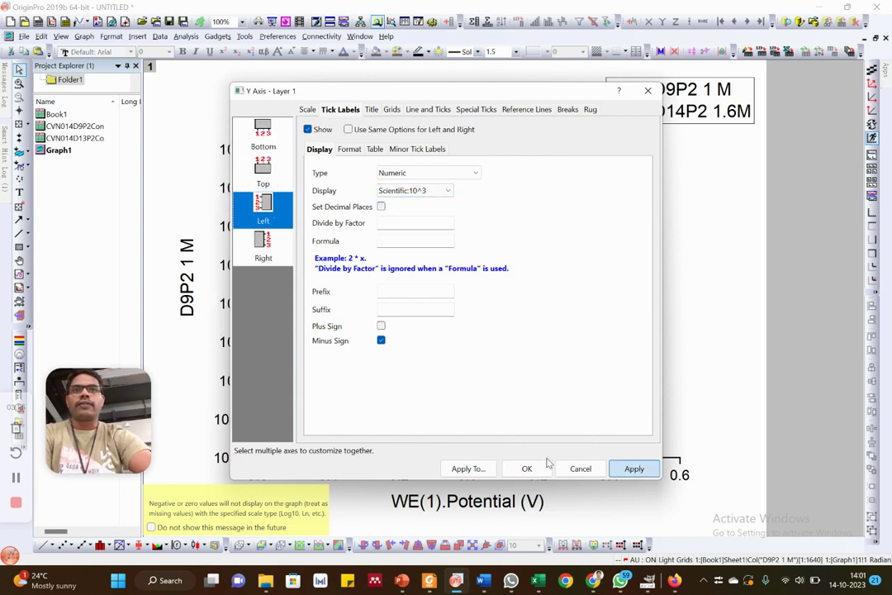
left_click(648, 91)
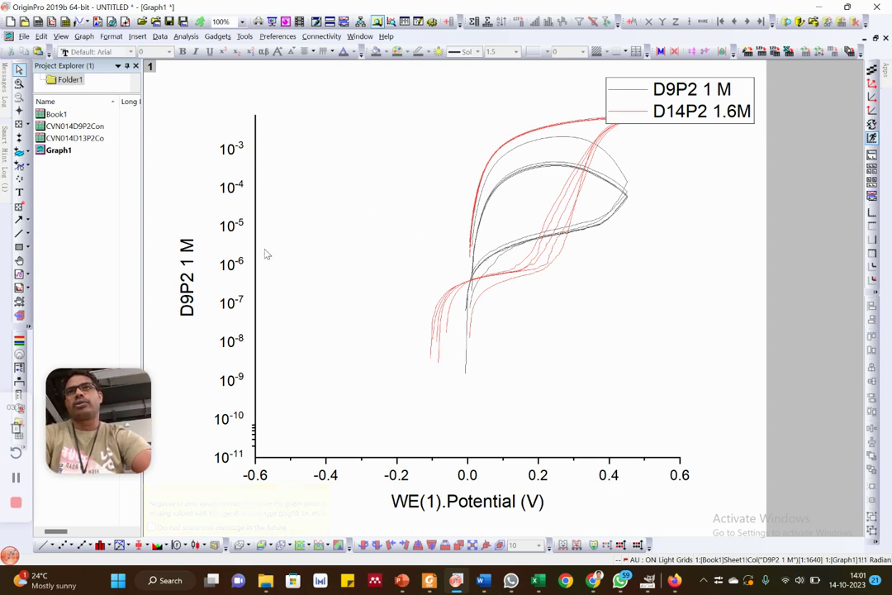
- Return to Book1 and enter the column formula abs(sin(B)) in the F(x) cell of column B
double_click(57, 115)
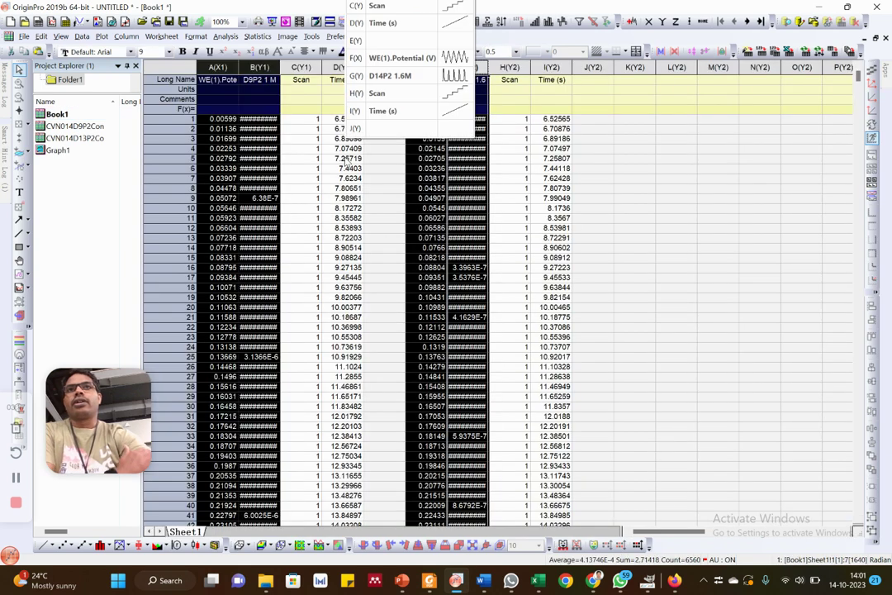
left_click(252, 109)
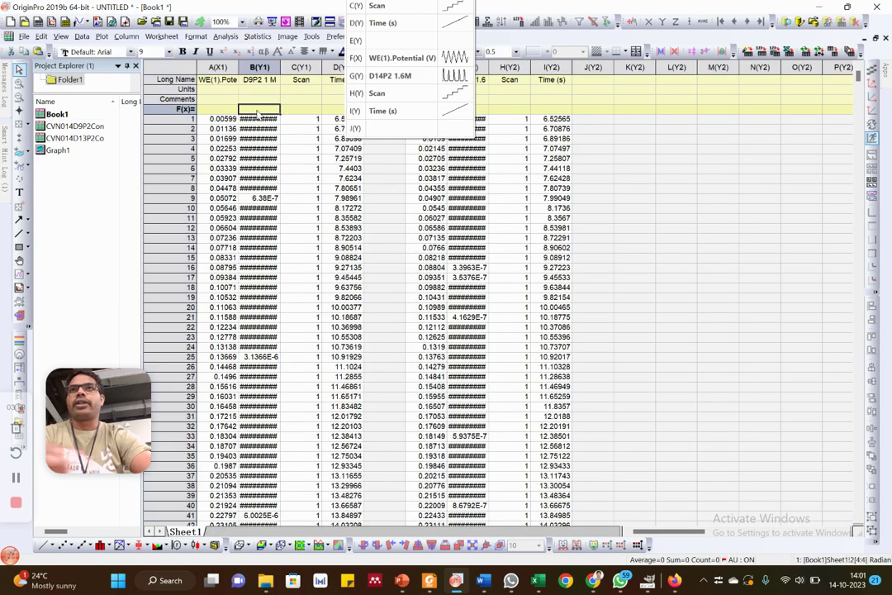
left_click(258, 110)
type("abs(abs")
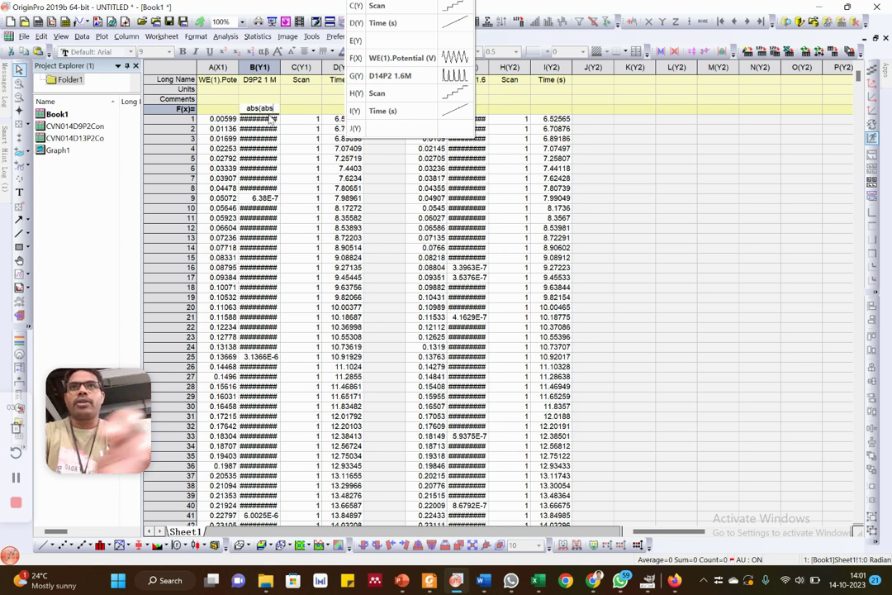
key("BackSpace")
key("BackSpace")
key("BackSpace")
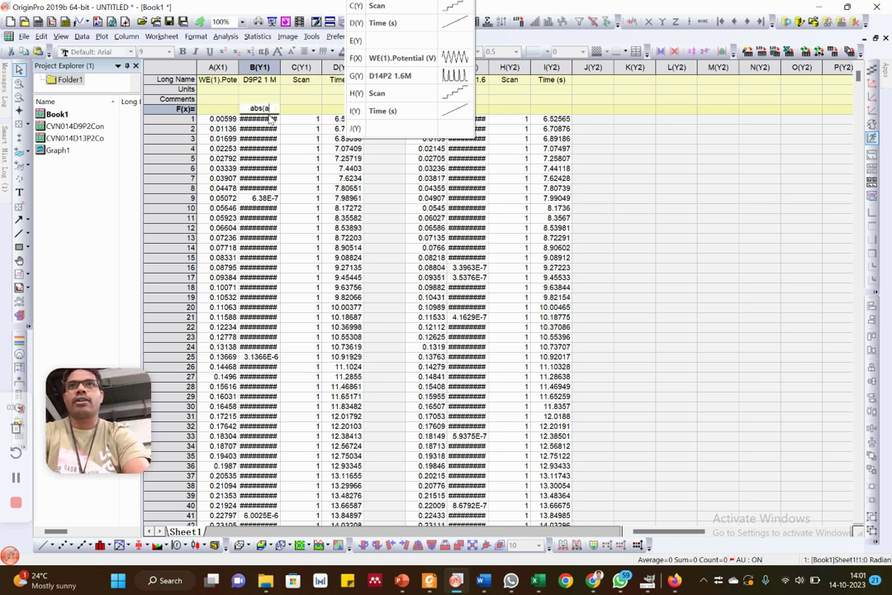
type("sin(")
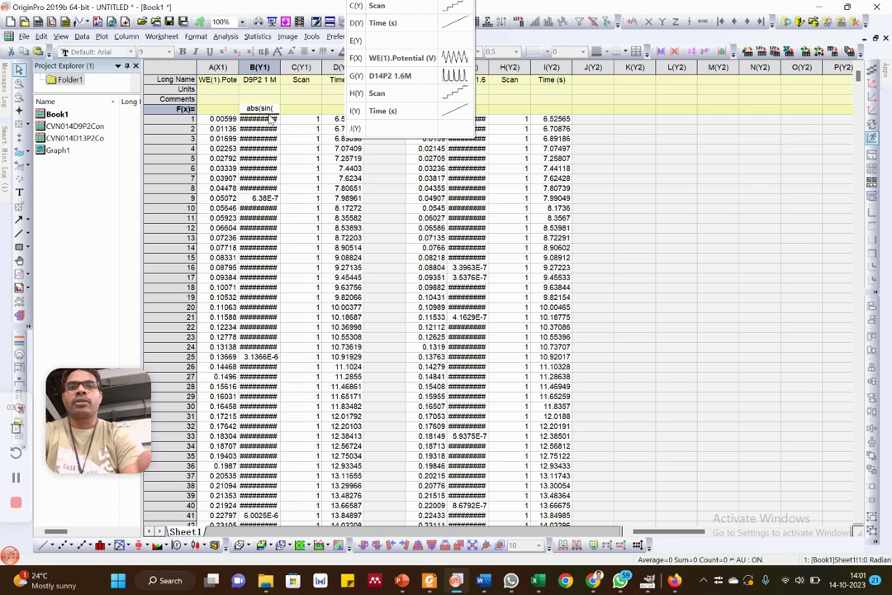
type("B)")
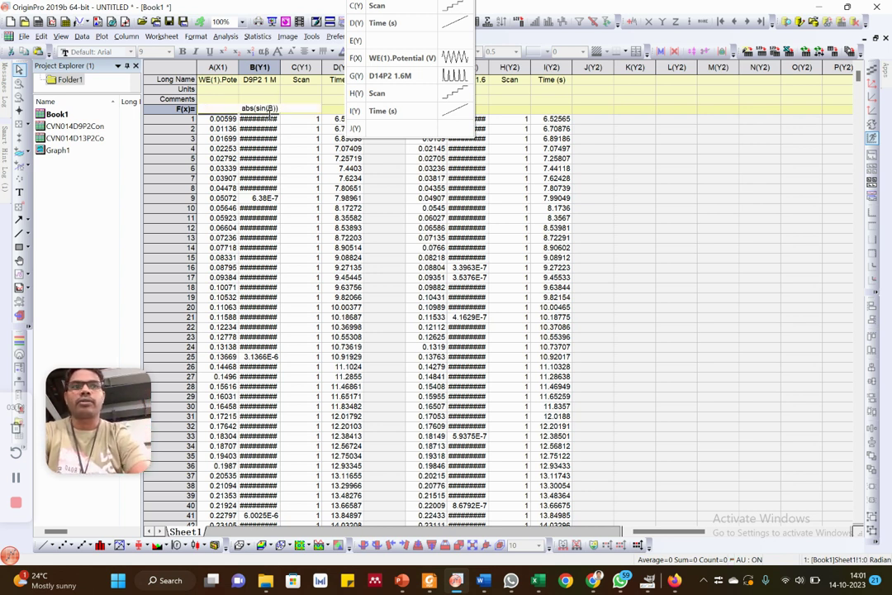
key("Return")
left_click(623, 150)
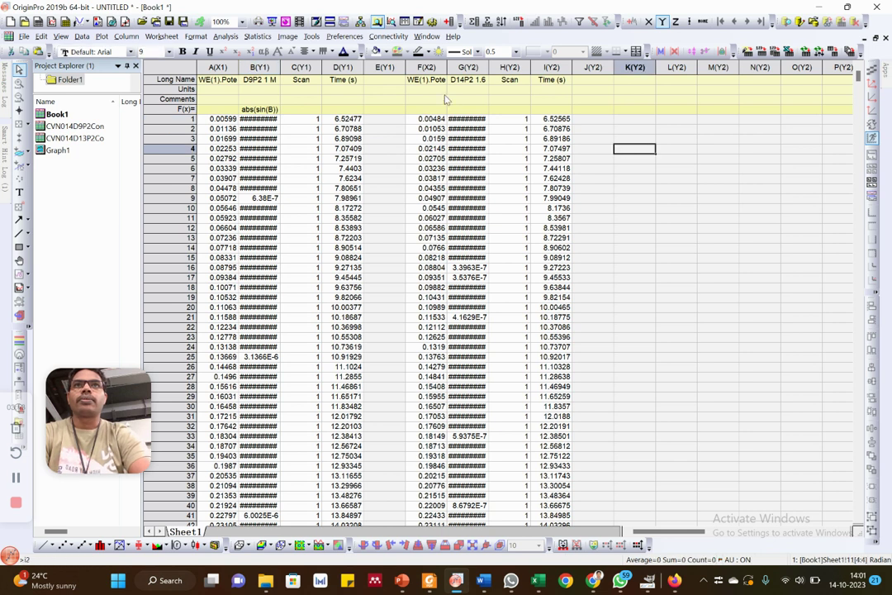
- Enter the column formula abs(sin(G)) in the F(x) cell of column G
double_click(464, 109)
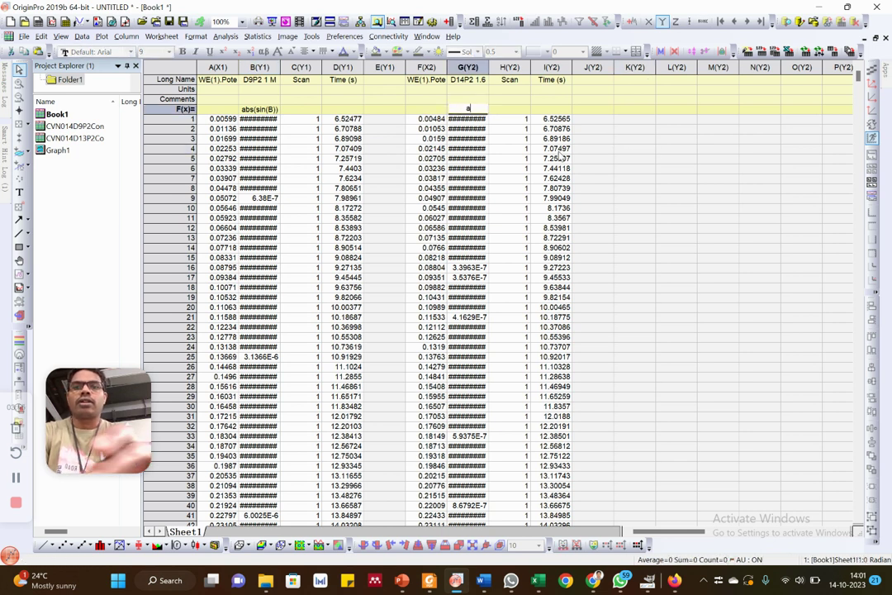
type("abs(sin")
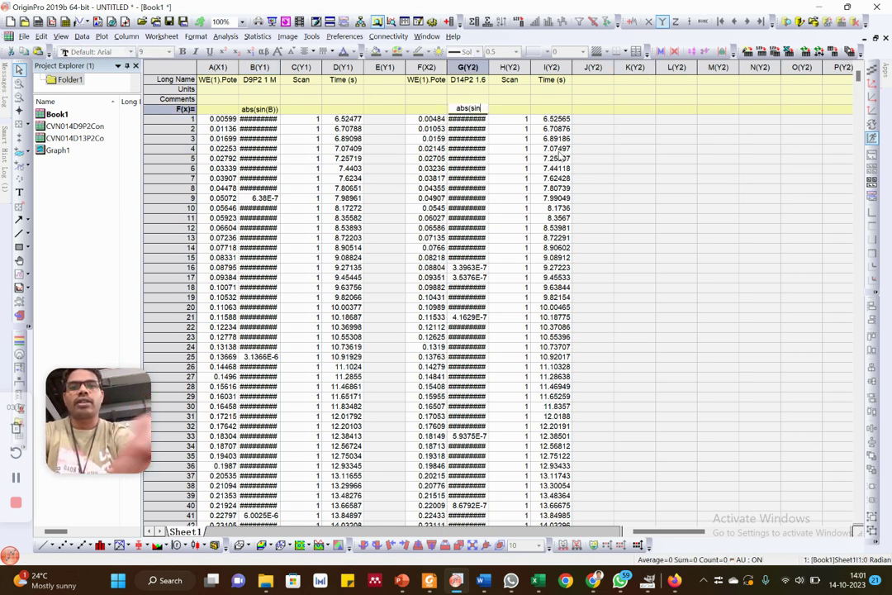
type("(")
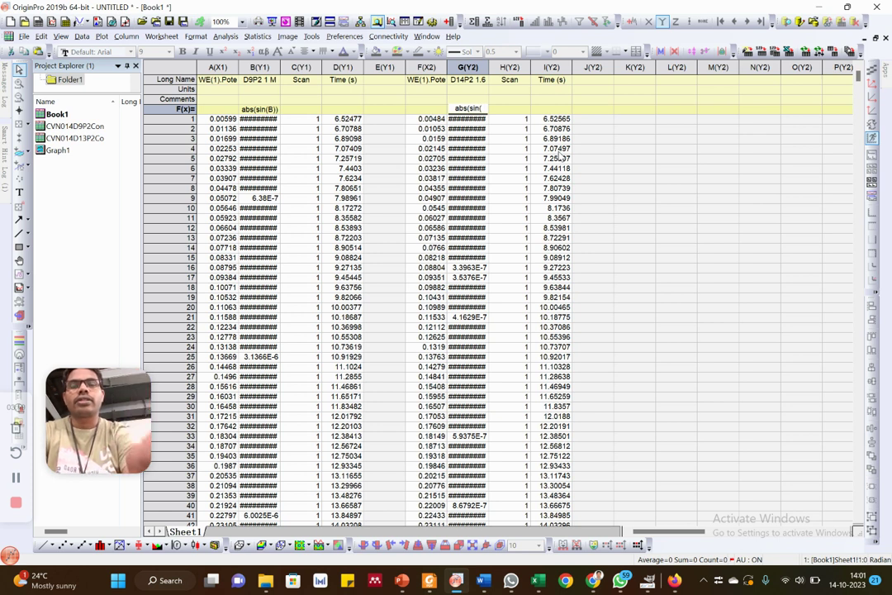
type("g))")
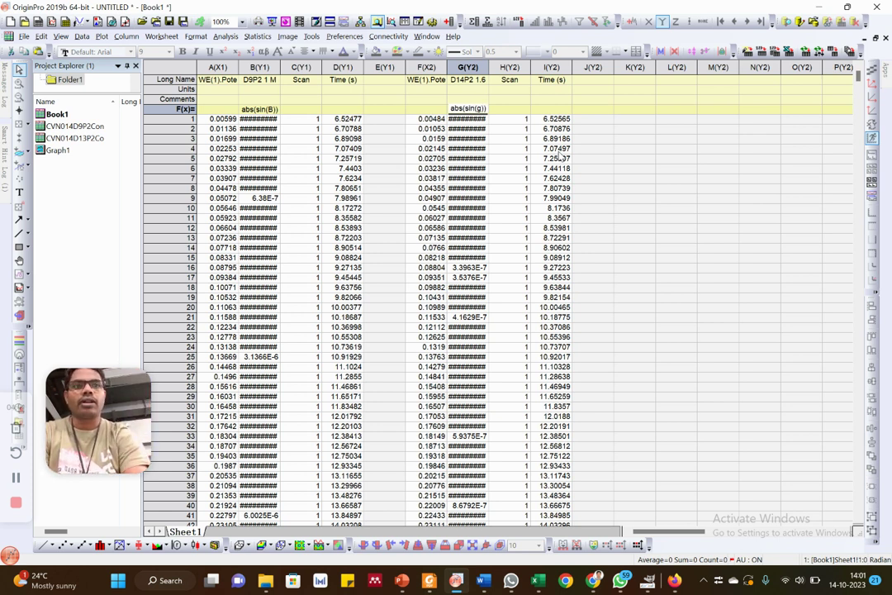
key("Return")
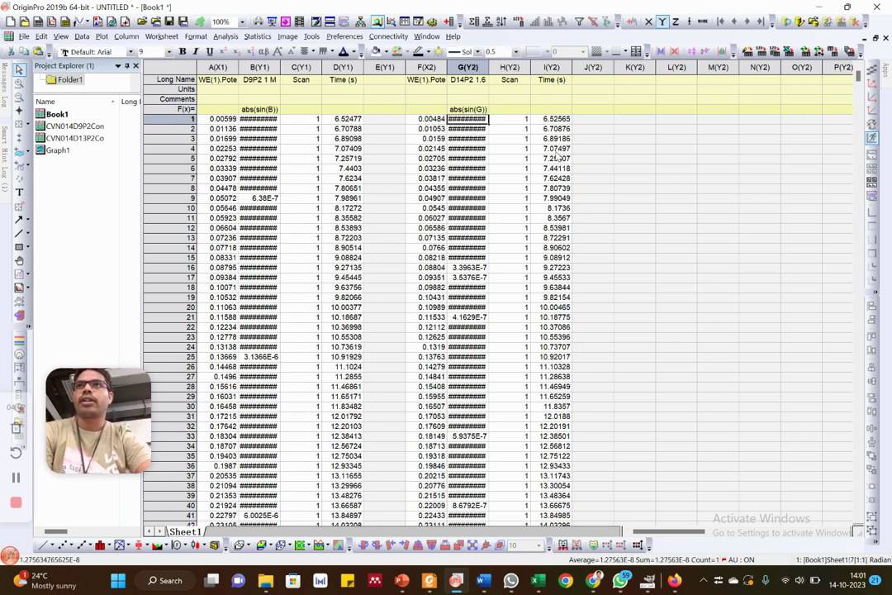
- Open Graph1 and delete the legend for the D9P2 1 M and D14P2 1.6M curves
double_click(58, 150)
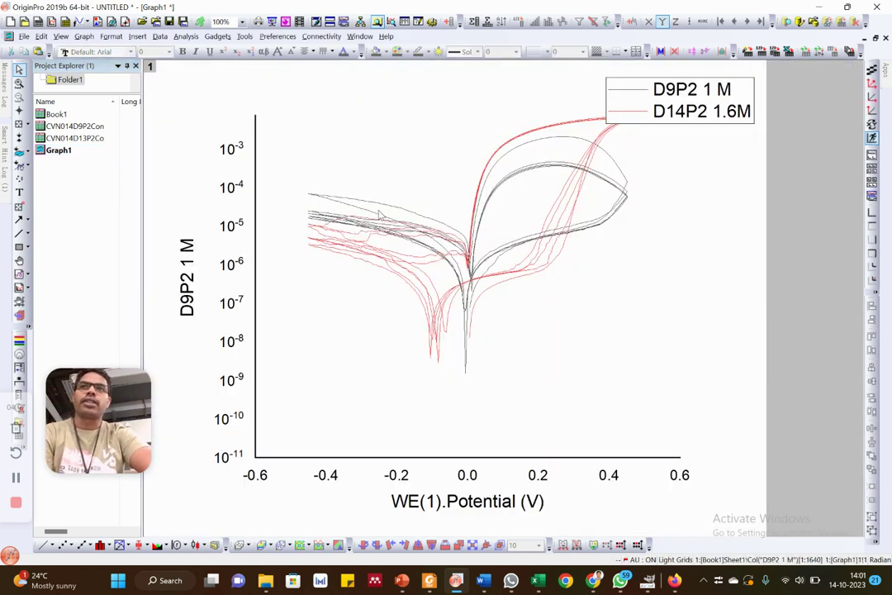
left_click(616, 88)
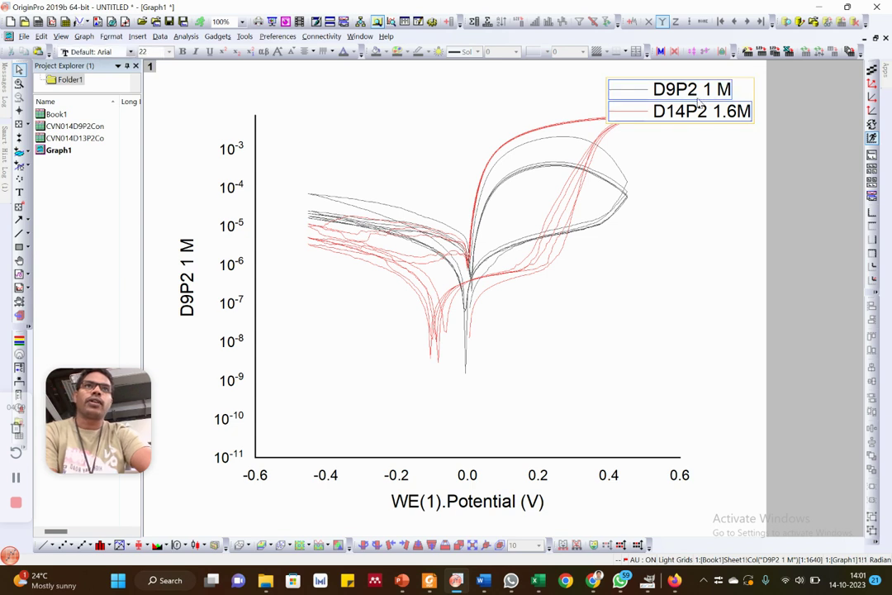
key("Delete")
left_click(669, 249)
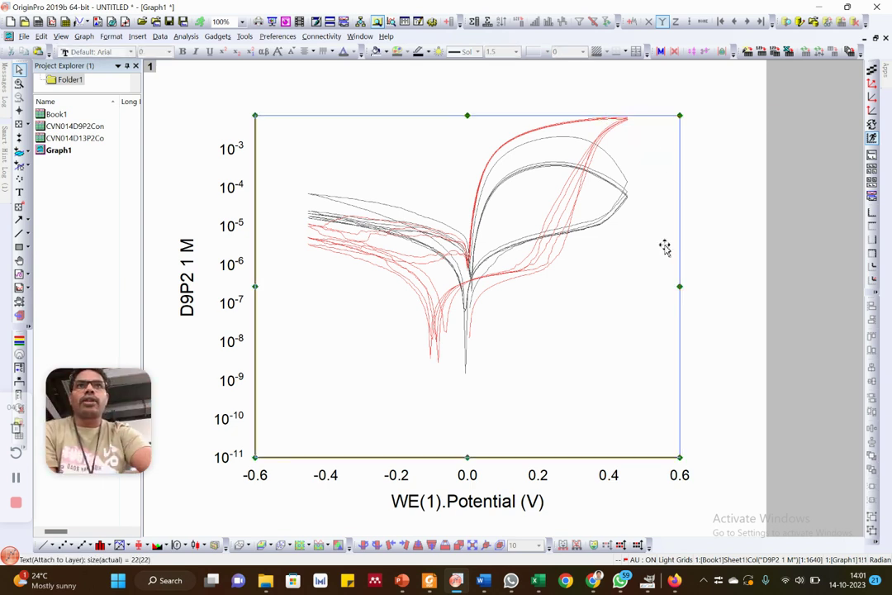
left_click(727, 139)
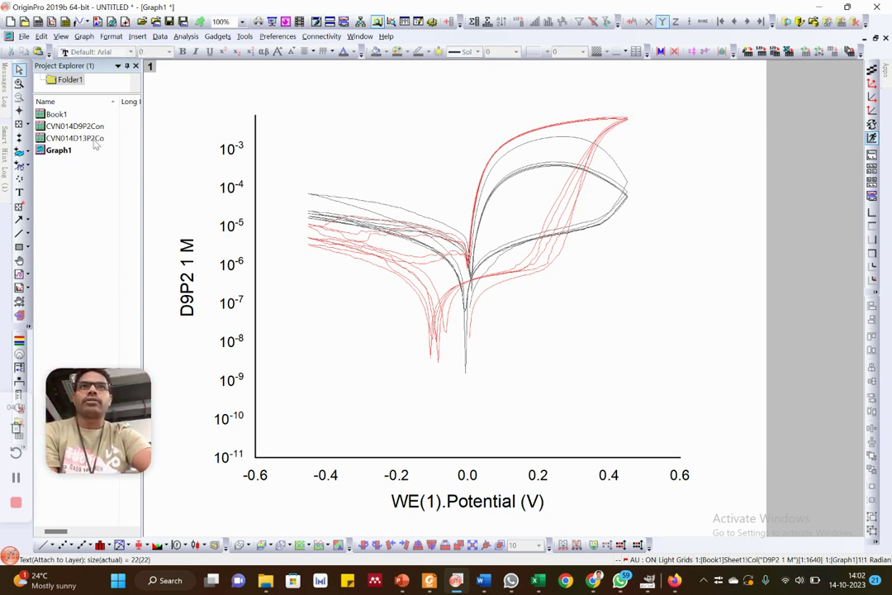
- Zoom the graph's axis ranges in with the Zoom tool so the curves fill the plot area
left_click(19, 83)
left_click_drag(301, 93, 668, 380)
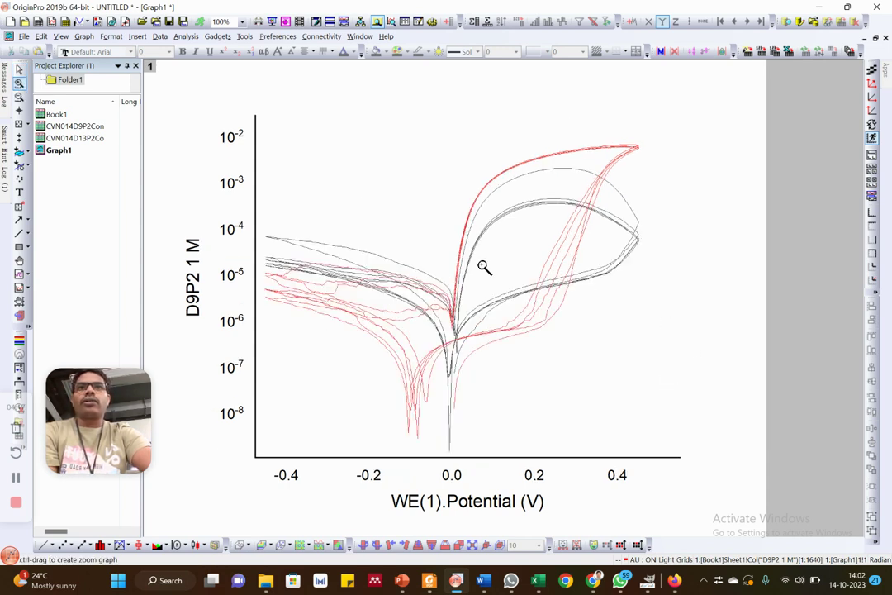
key("Escape")
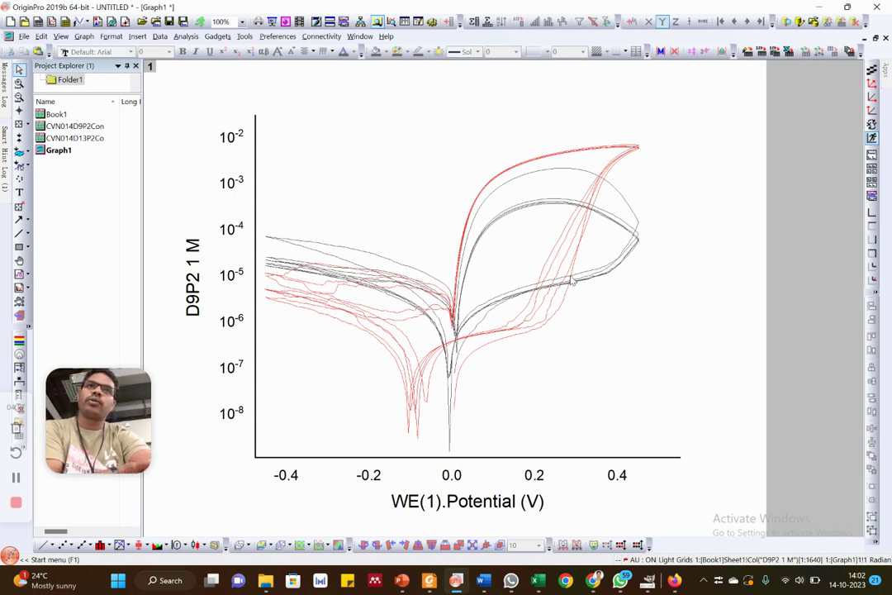
mouse_move(573, 274)
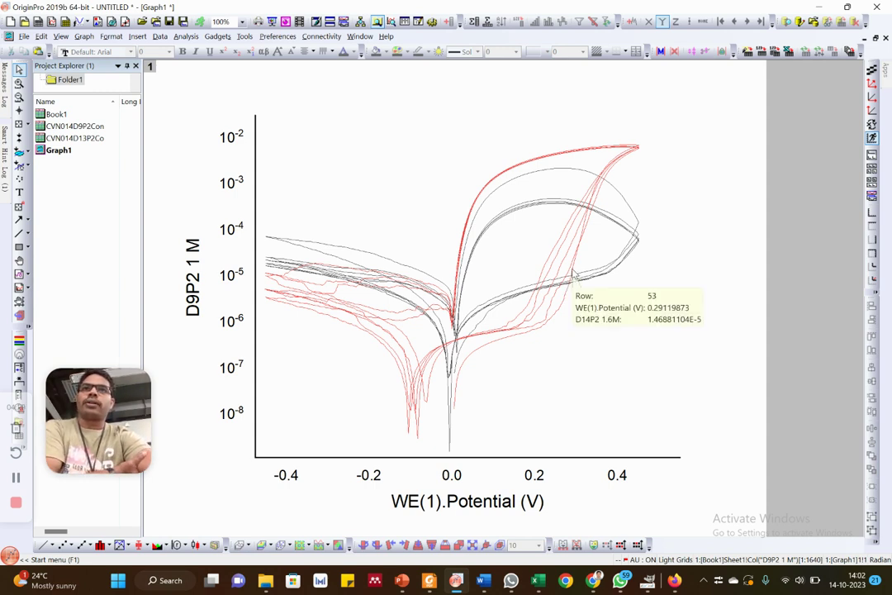
- In Book1, delete all rows from row 329 onward, where Scan 2 begins, to keep only the Scan 1 data
double_click(57, 116)
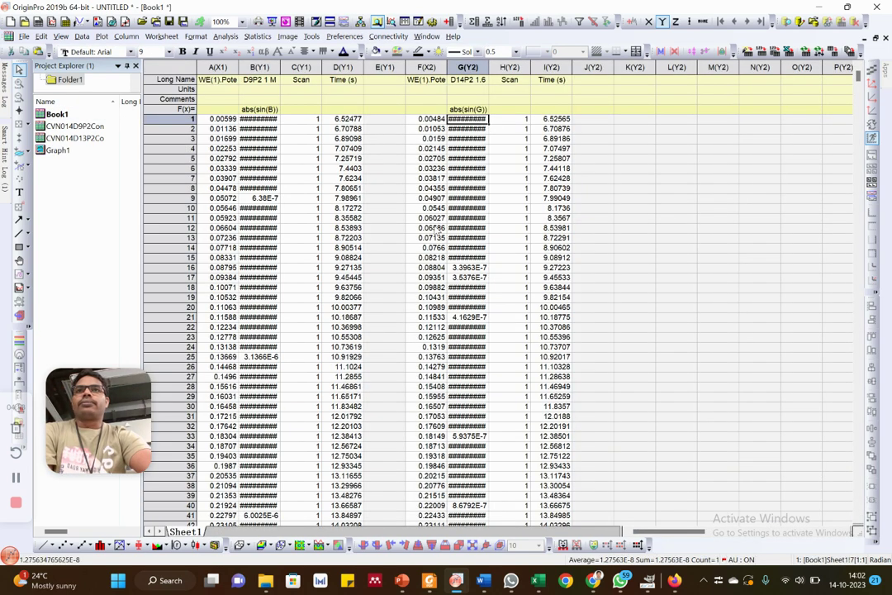
left_click(302, 119)
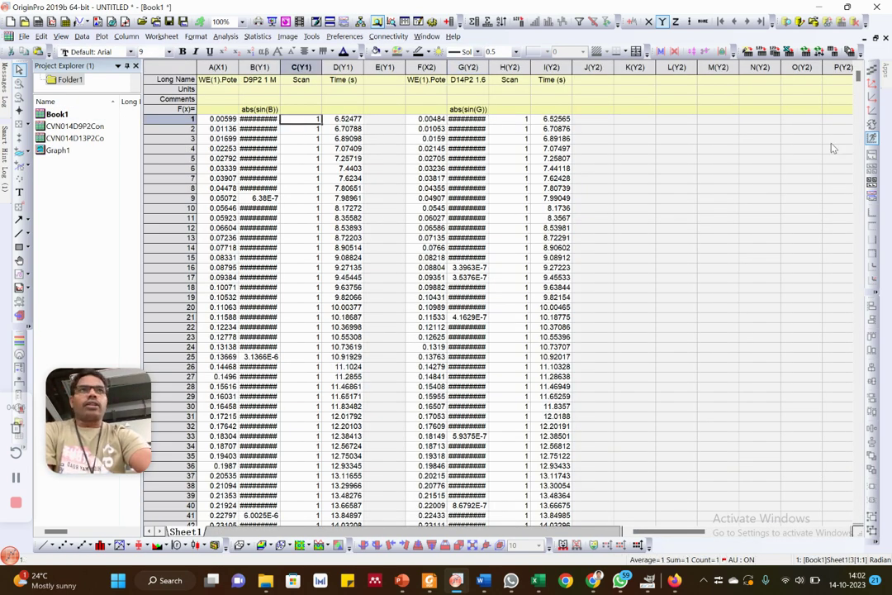
mouse_move(858, 76)
left_mouse_down()
mouse_move(859, 141)
mouse_move(858, 73)
left_mouse_up()
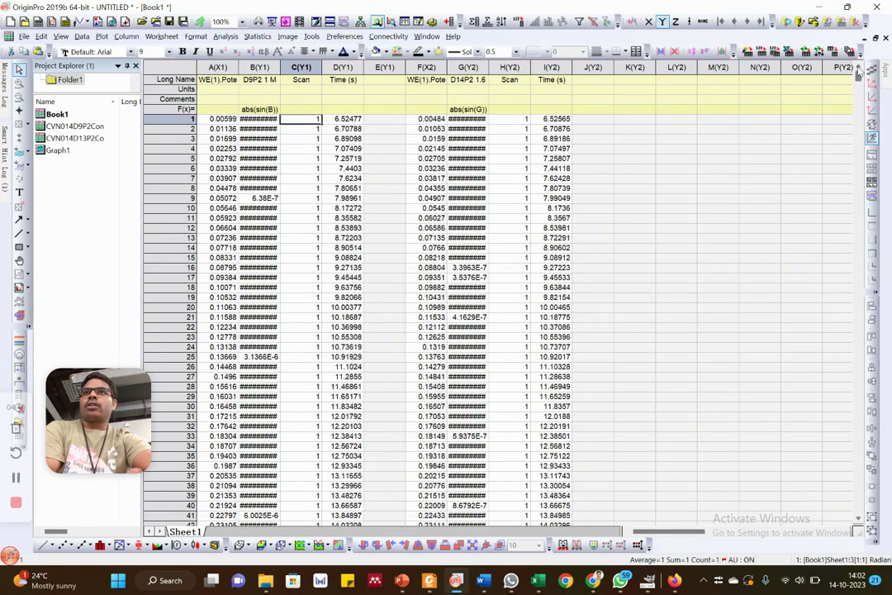
left_click_drag(859, 74, 865, 98)
scroll(322, 386, "down", 2)
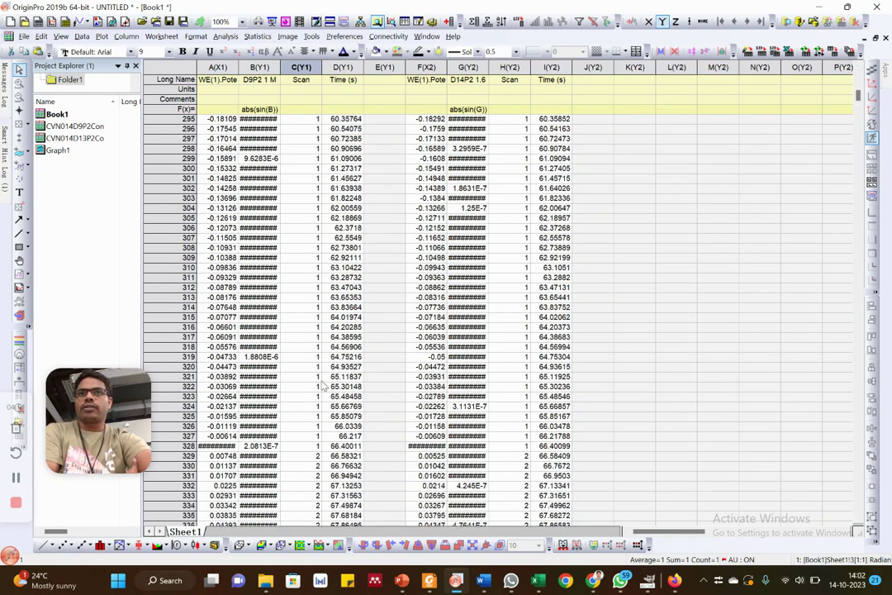
scroll(322, 385, "down", 1)
left_click_drag(183, 446, 195, 585)
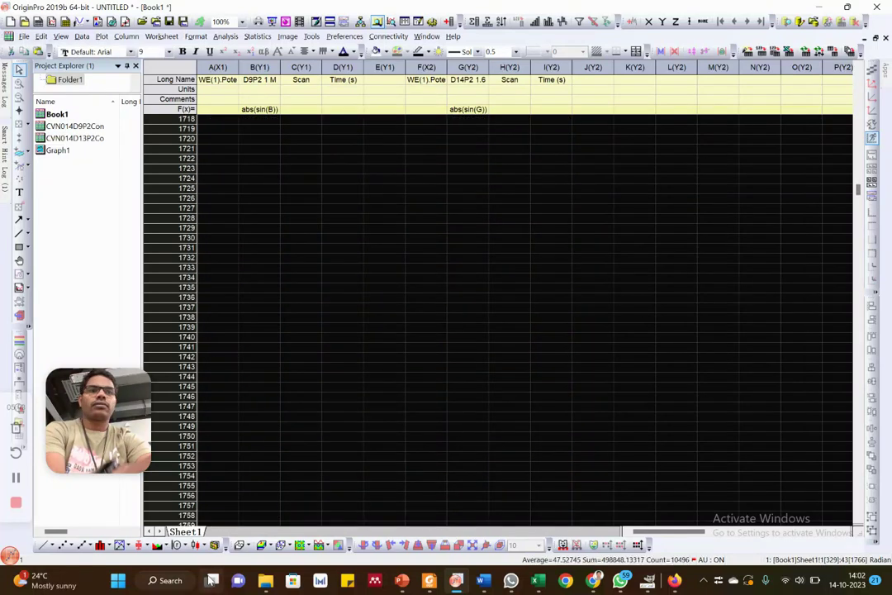
- Return to Graph1 and set the line width of both curves to 3
double_click(60, 151)
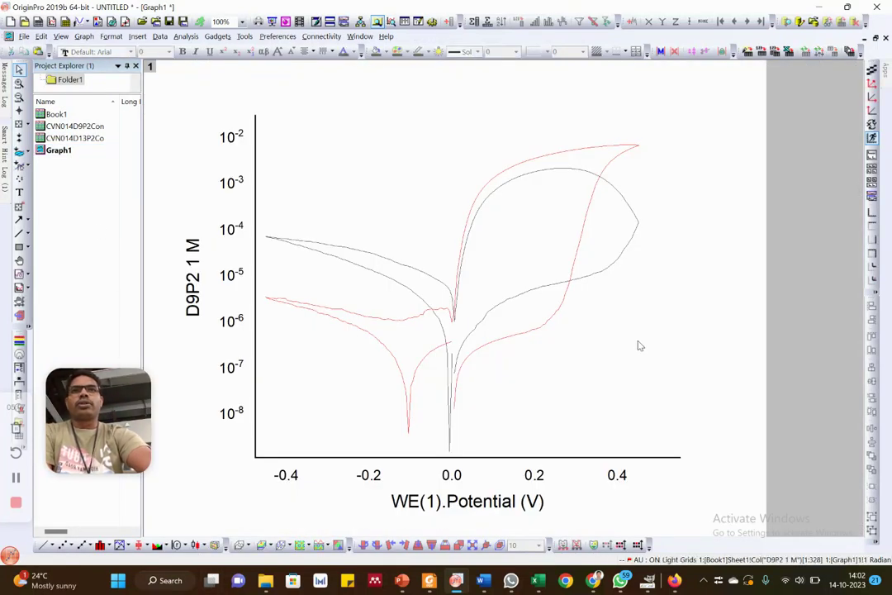
left_click(477, 218)
left_click(516, 52)
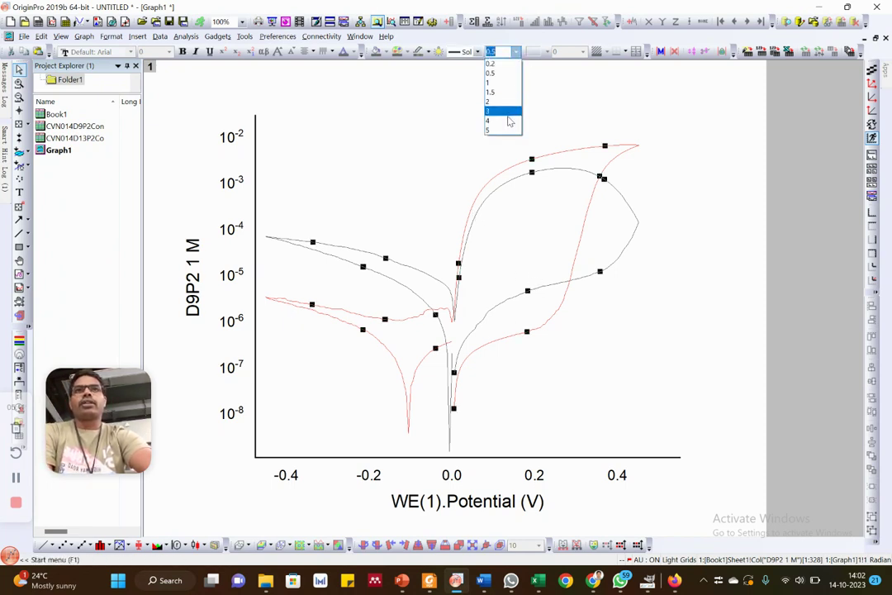
left_click(505, 112)
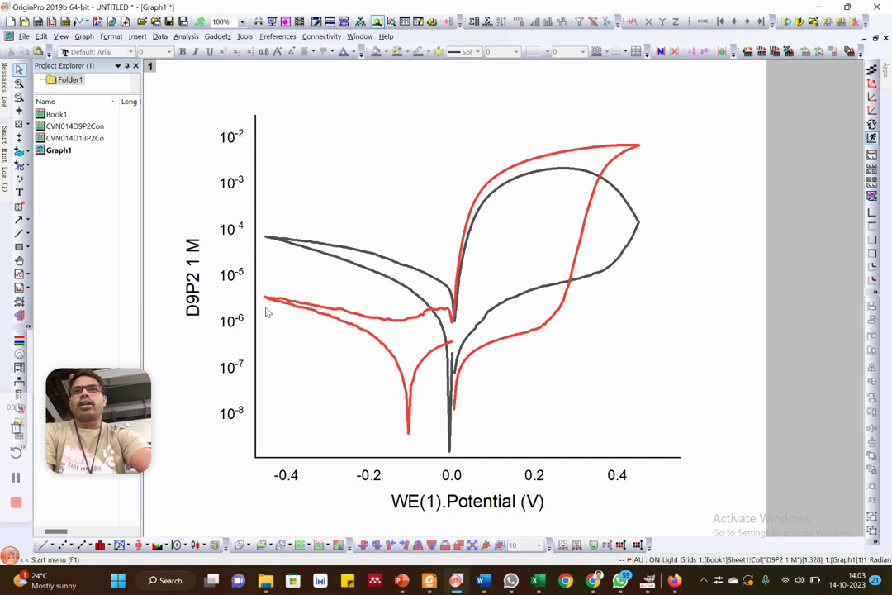
- Show the graph's top axis line with both major and minor tick styles set to None
mouse_move(487, 192)
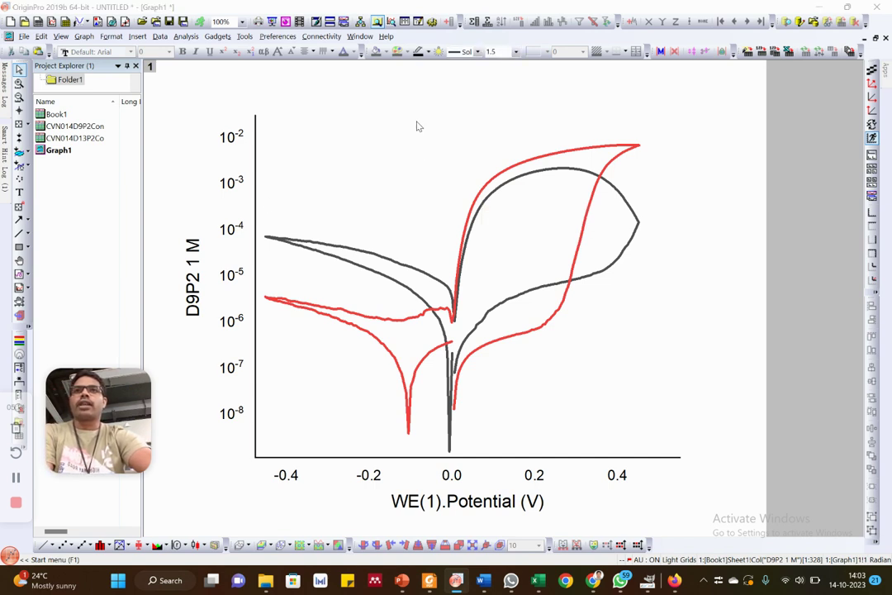
double_click(256, 189)
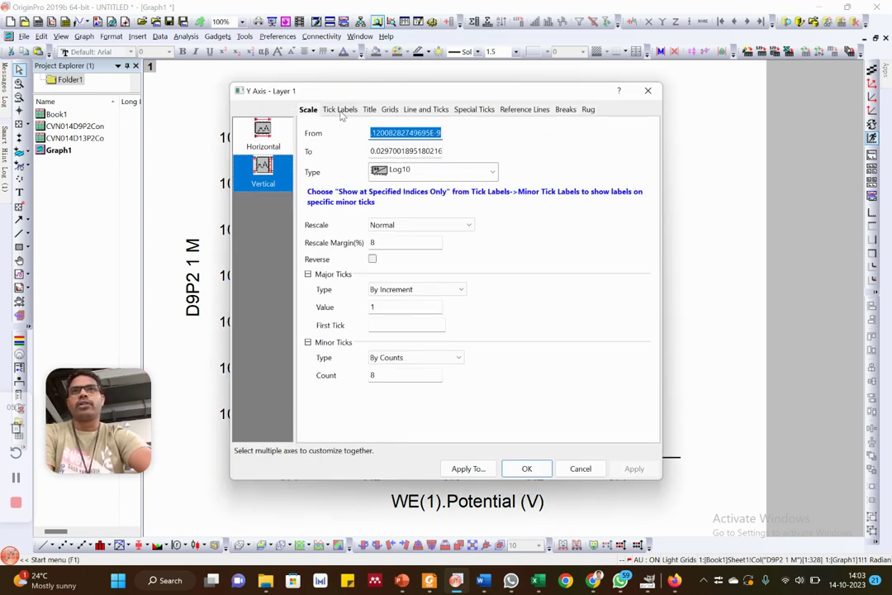
left_click(424, 110)
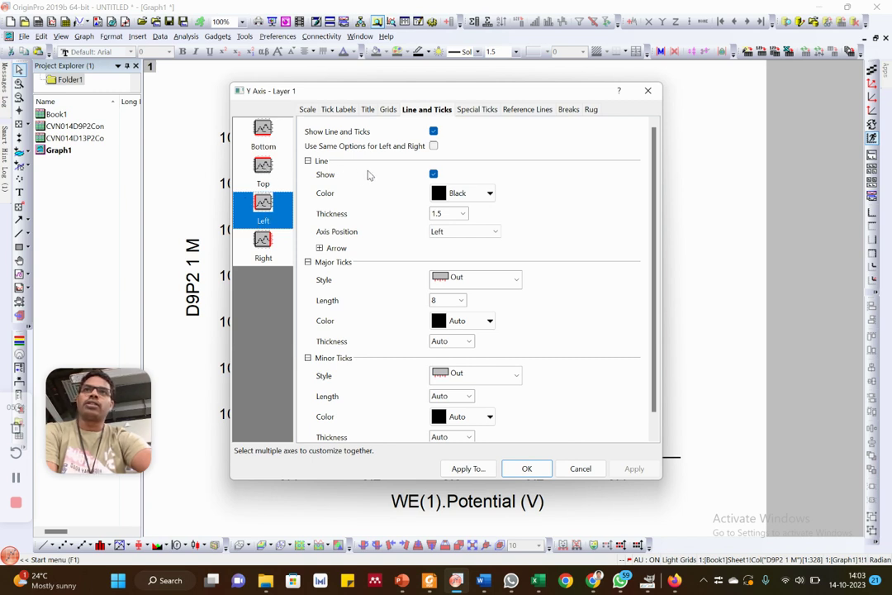
left_click(260, 168)
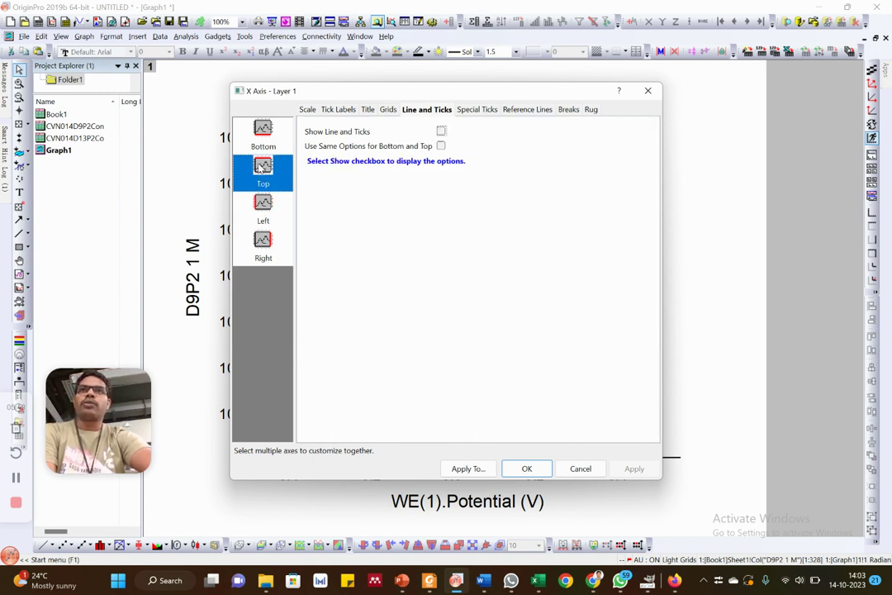
left_click(441, 132)
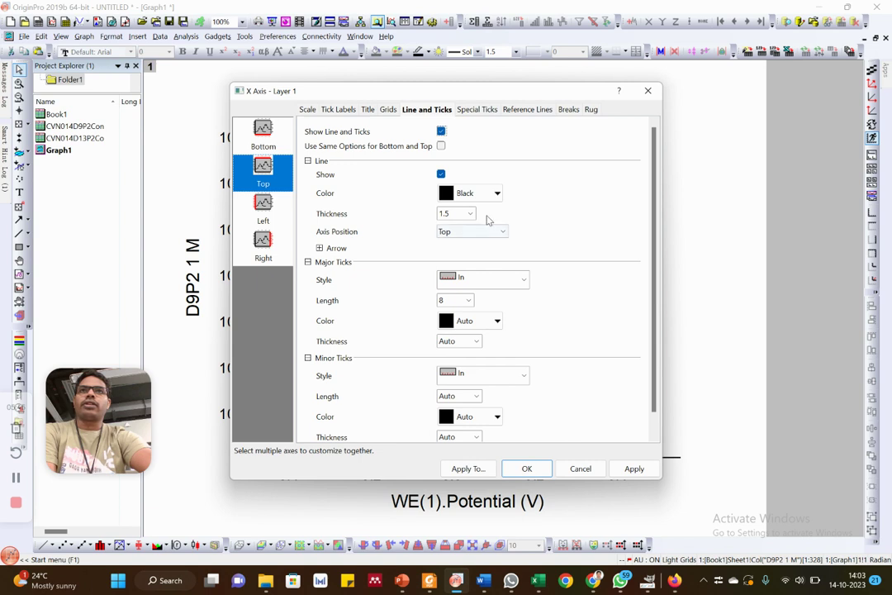
left_click(522, 279)
left_click(467, 345)
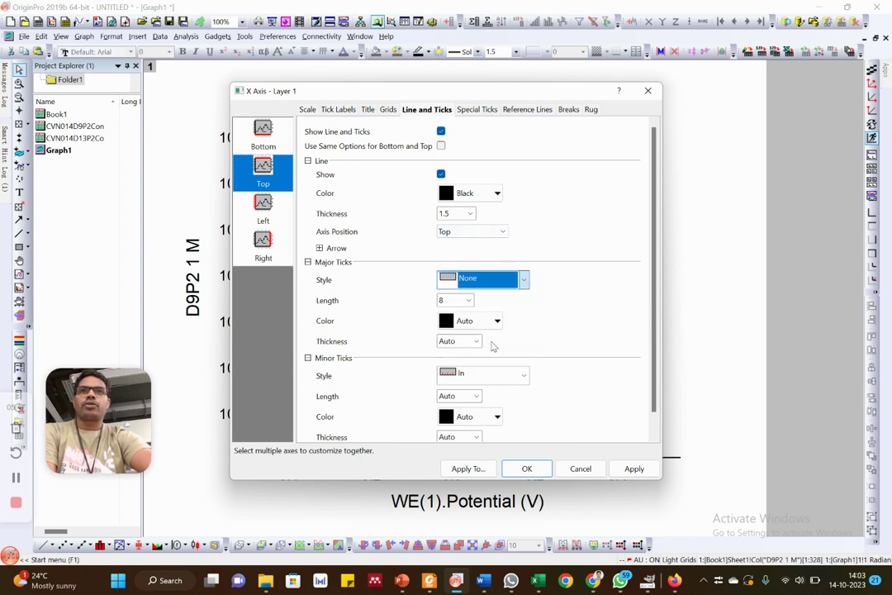
left_click(523, 375)
left_click(483, 439)
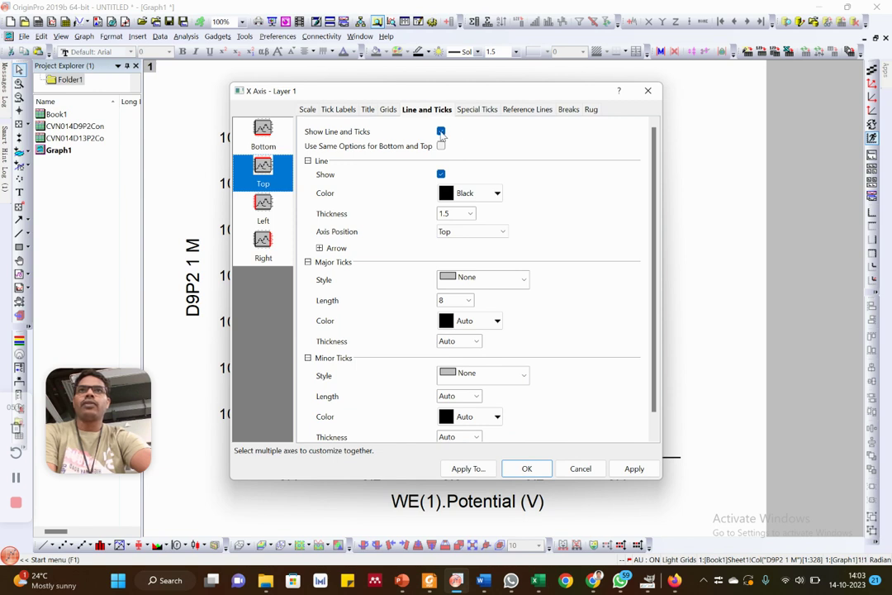
- Show the graph's right axis line with major and minor tick styles set to None, and apply the axis changes
left_click(263, 245)
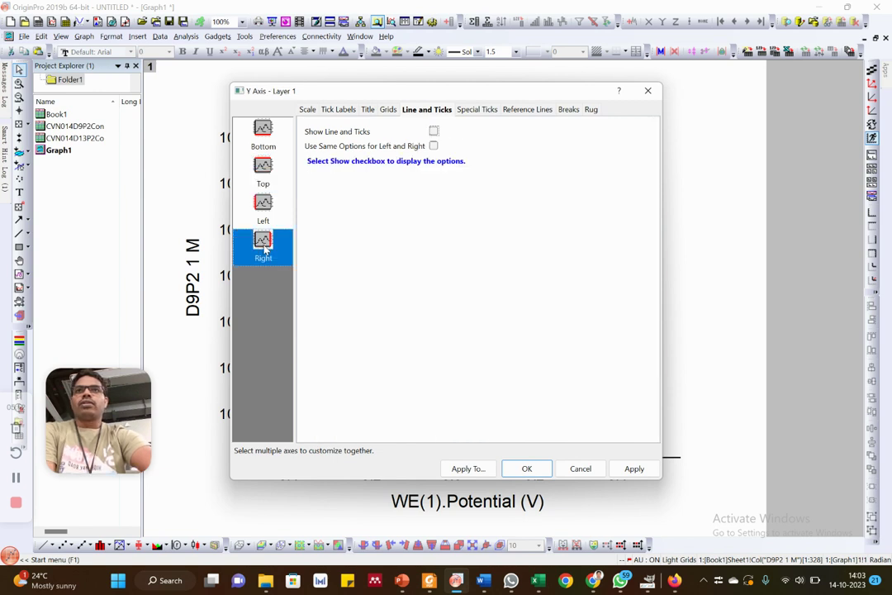
left_click(434, 131)
left_click(506, 282)
left_click(464, 345)
left_click(502, 376)
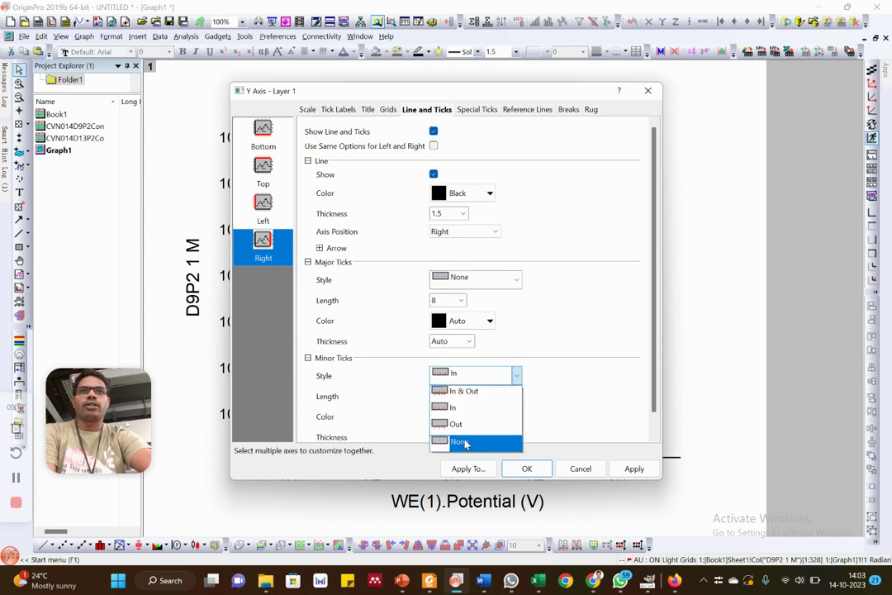
left_click(458, 440)
left_click(633, 469)
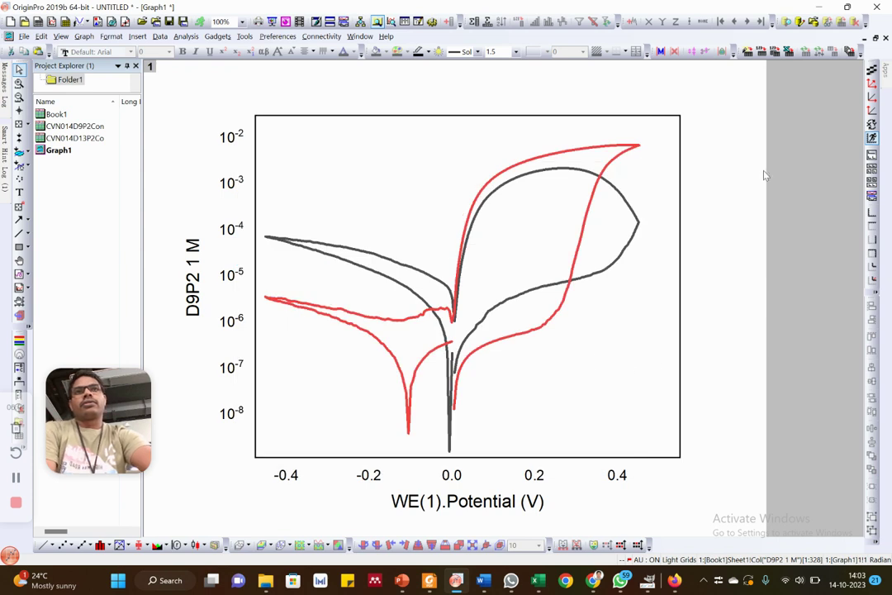
- Set the font size of the Y axis tick labels to 26
left_click(223, 186)
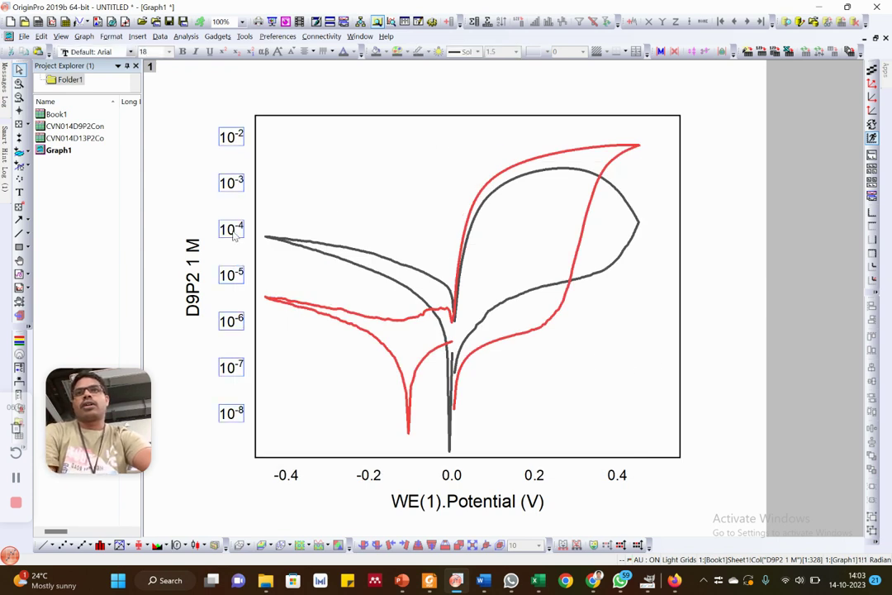
left_click(169, 52)
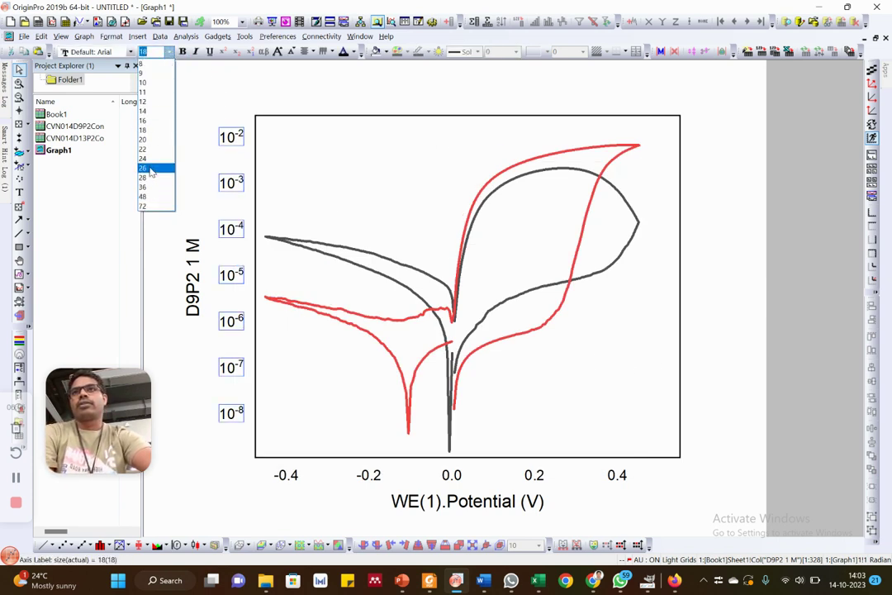
left_click(141, 166)
- Replace the Y axis title text with "Current (A)"
left_click(179, 248)
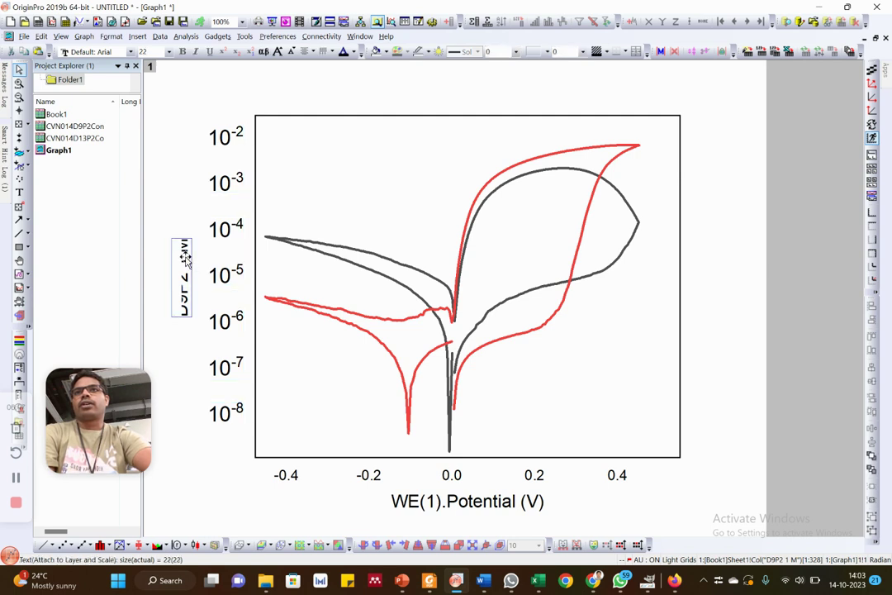
left_click(178, 248)
double_click(204, 278)
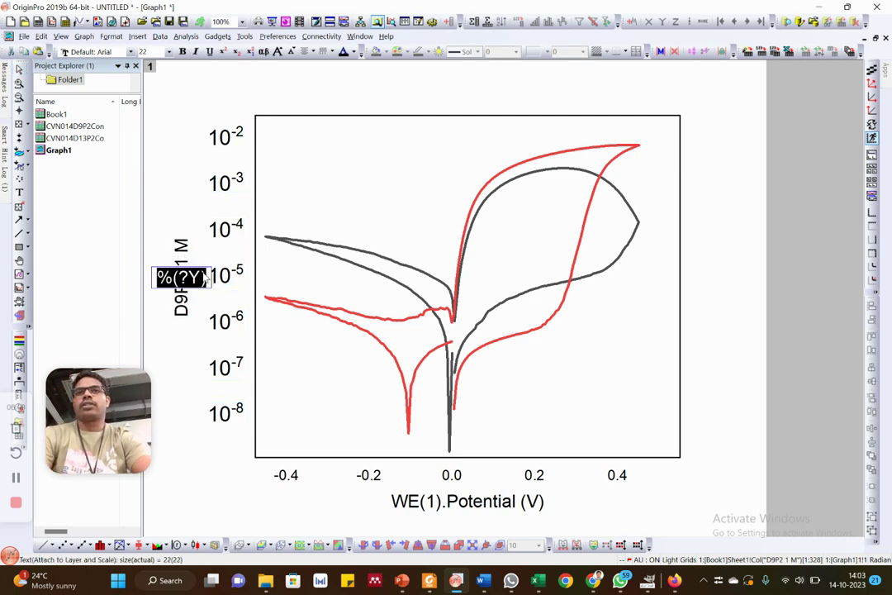
type("Current (A)")
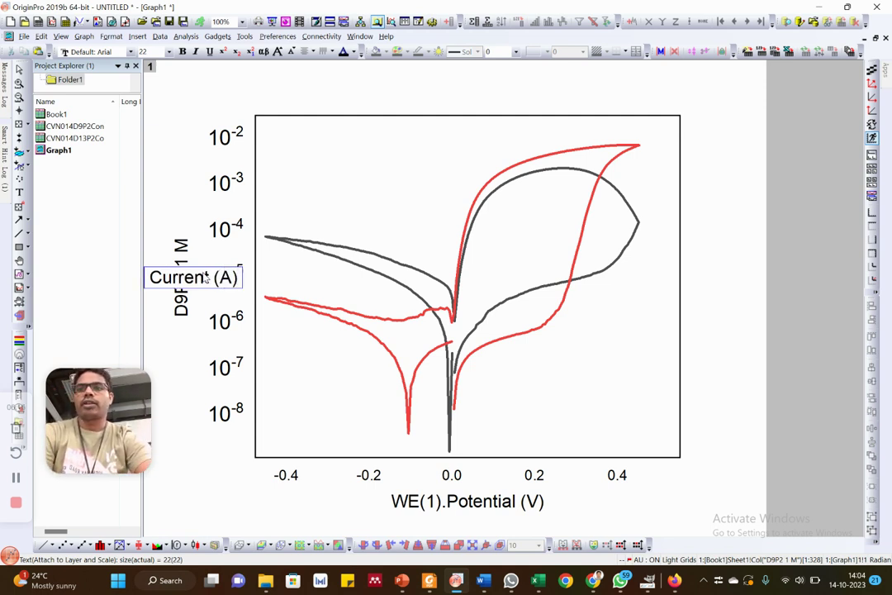
- Format the Y axis title "Current (A)" in Times New Roman at font size 28
key("ctrl+a")
left_click(155, 52)
type("28")
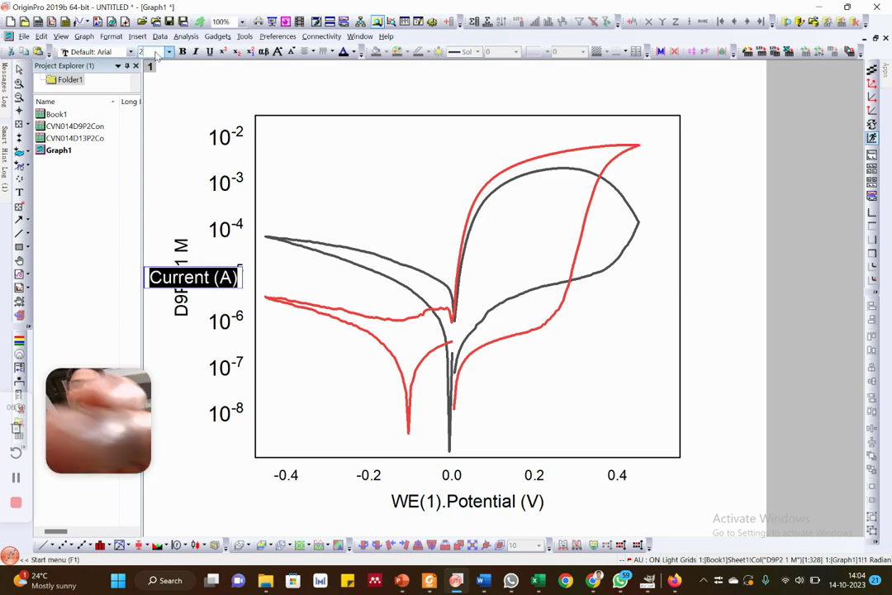
key("Return")
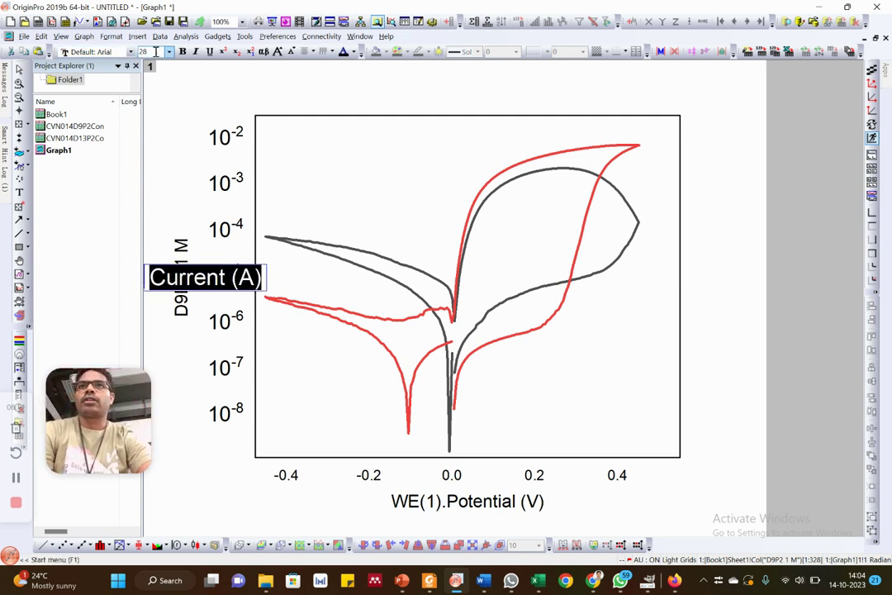
left_click(130, 52)
left_click(131, 52)
left_click(130, 52)
left_click(107, 78)
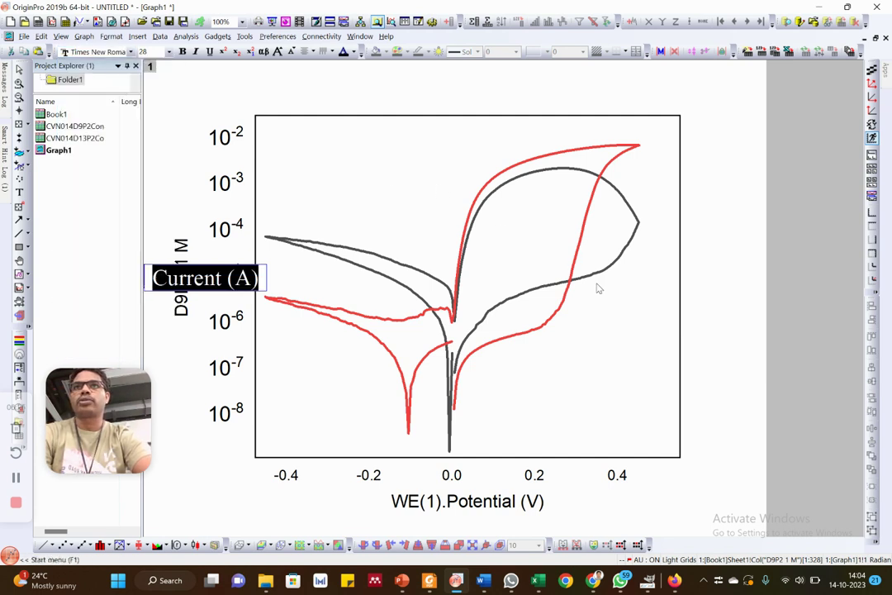
left_click(147, 254)
- Set the Y axis major tick increment to 2 and apply the axis scale change
left_click(223, 234)
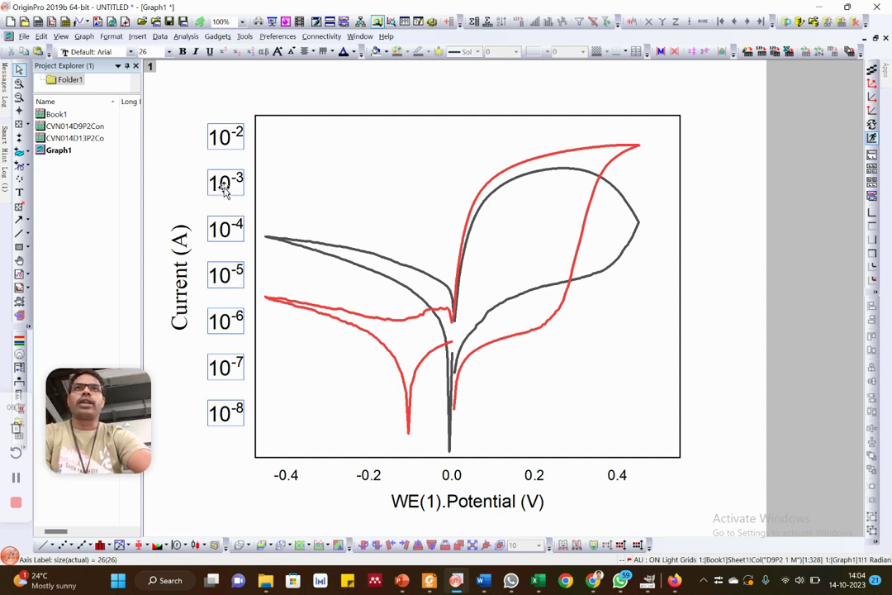
left_click(281, 130)
double_click(232, 139)
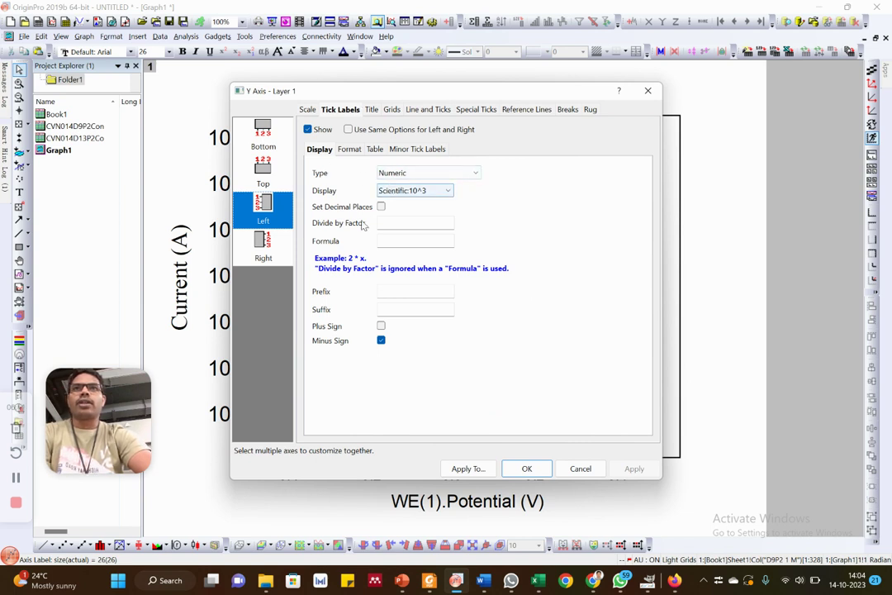
left_click(307, 109)
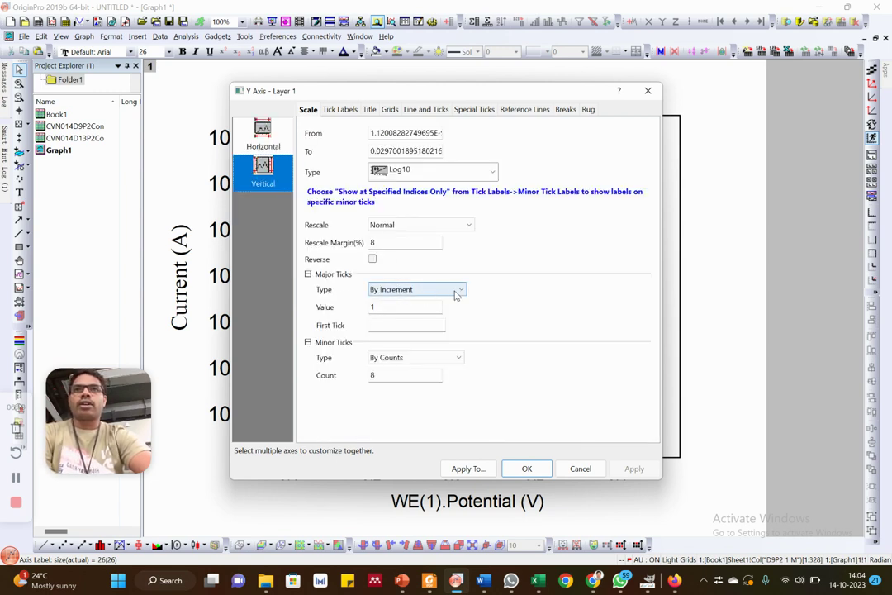
left_click_drag(379, 307, 366, 308)
type("2")
left_click(633, 469)
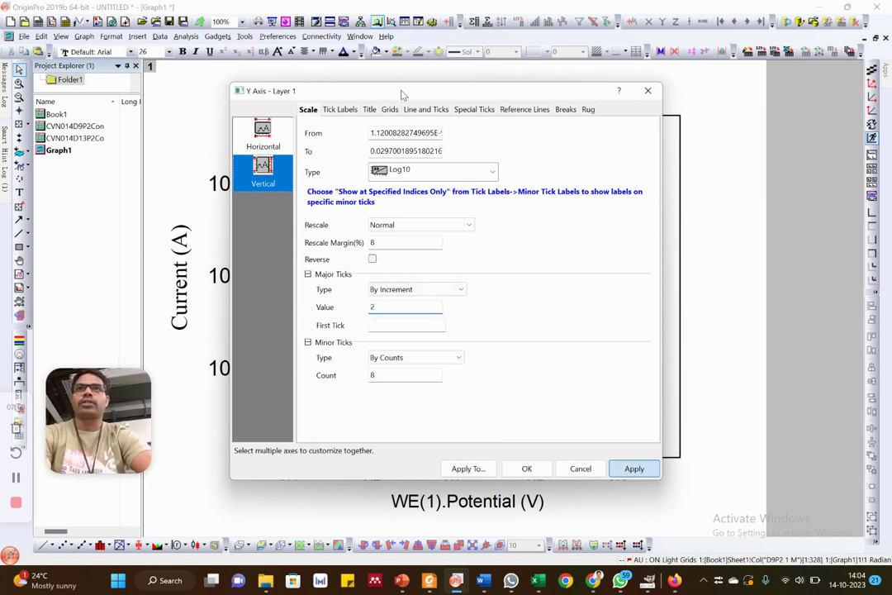
left_click_drag(275, 92, 484, 100)
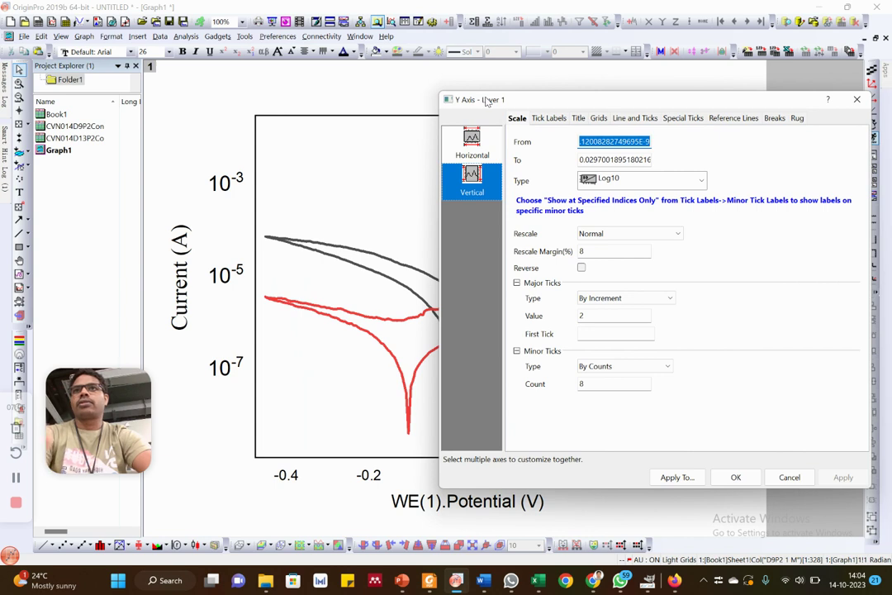
left_click_drag(644, 111, 466, 51)
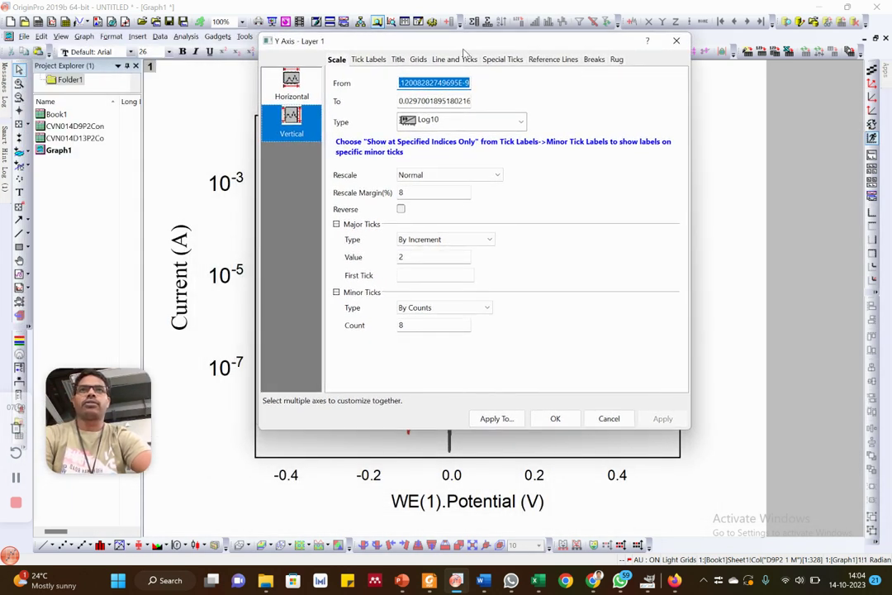
left_click(557, 420)
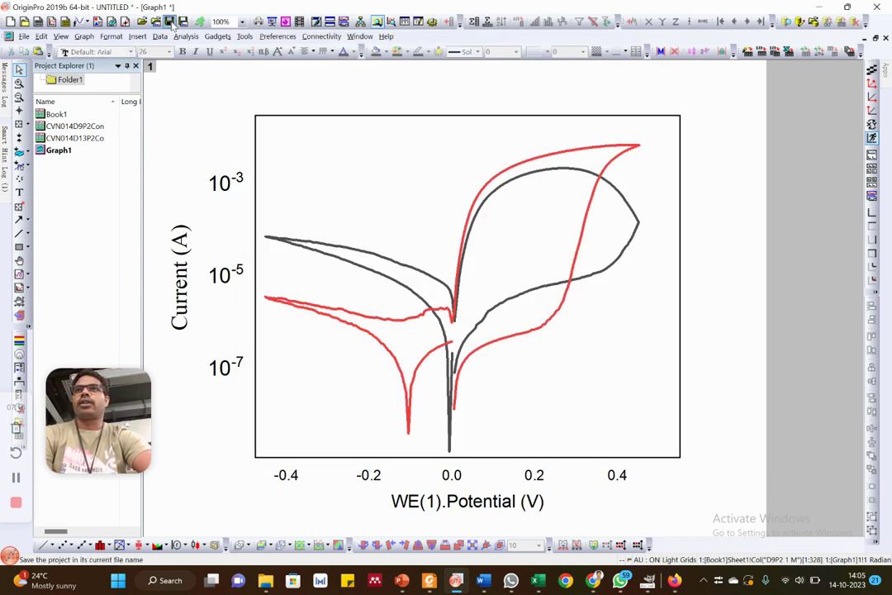
- Start saving the project and browse to the UJI_INAM_Spain\data folder on Data (D:)
key("ctrl+s")
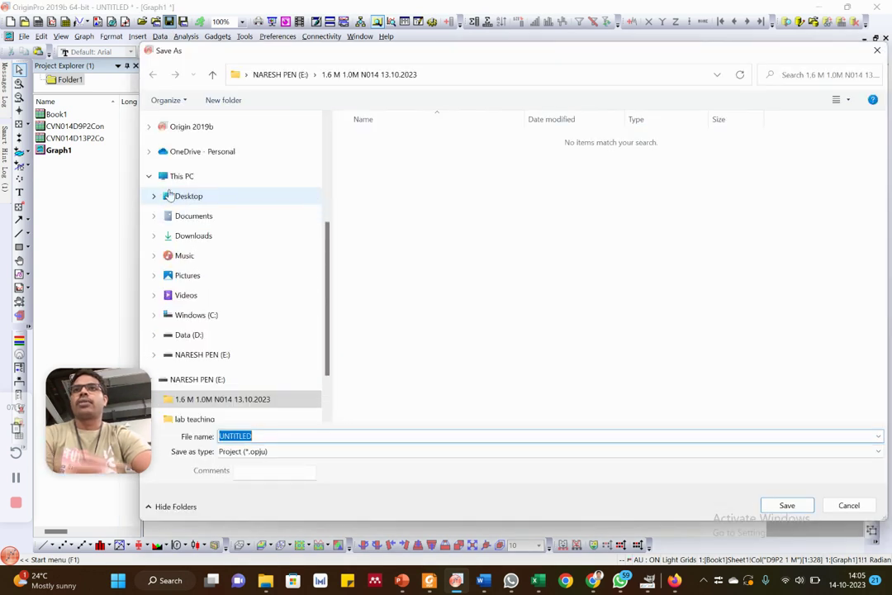
left_click_drag(325, 263, 332, 131)
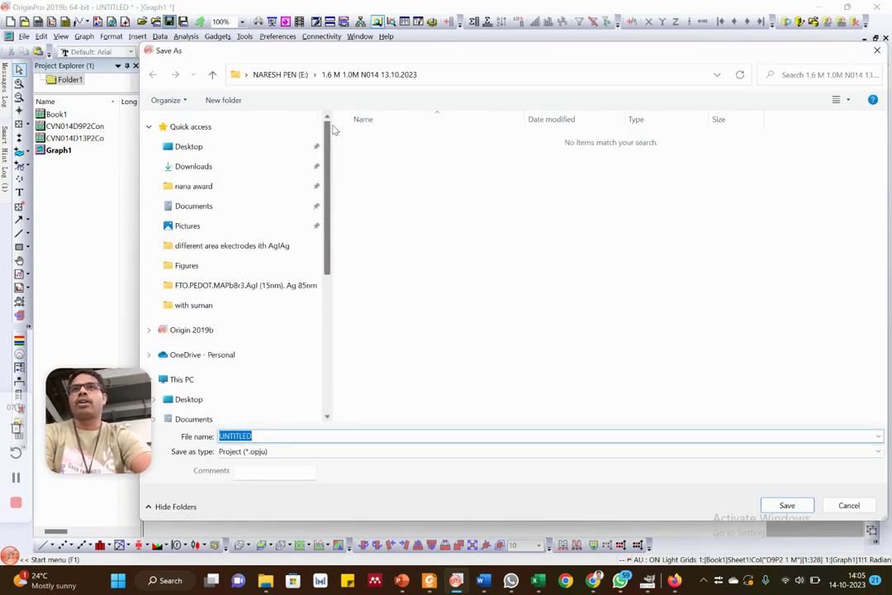
left_click(201, 152)
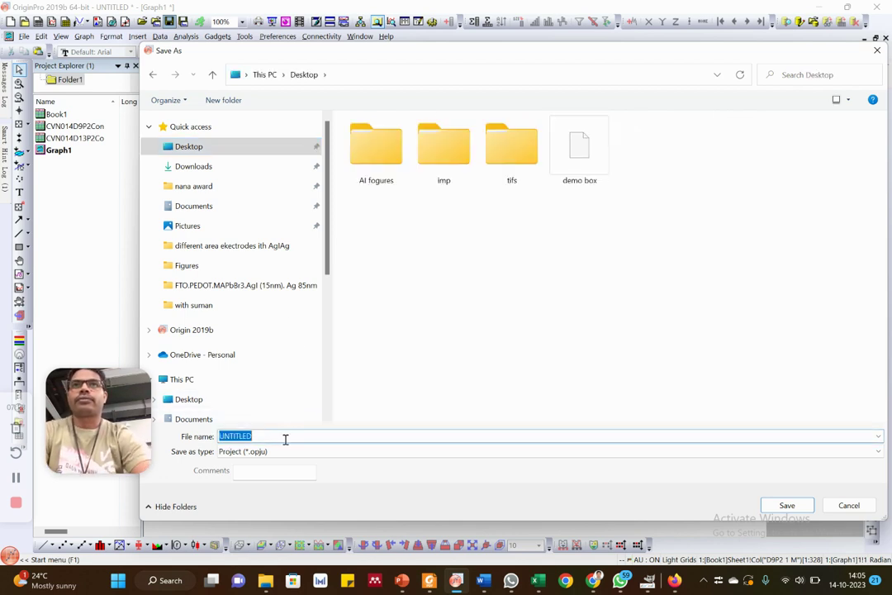
left_click(223, 287)
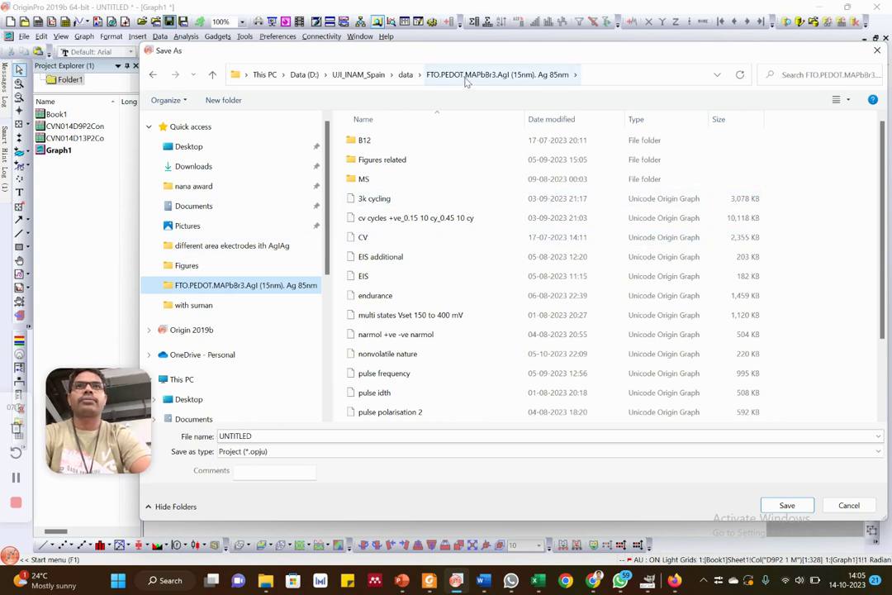
left_click(406, 75)
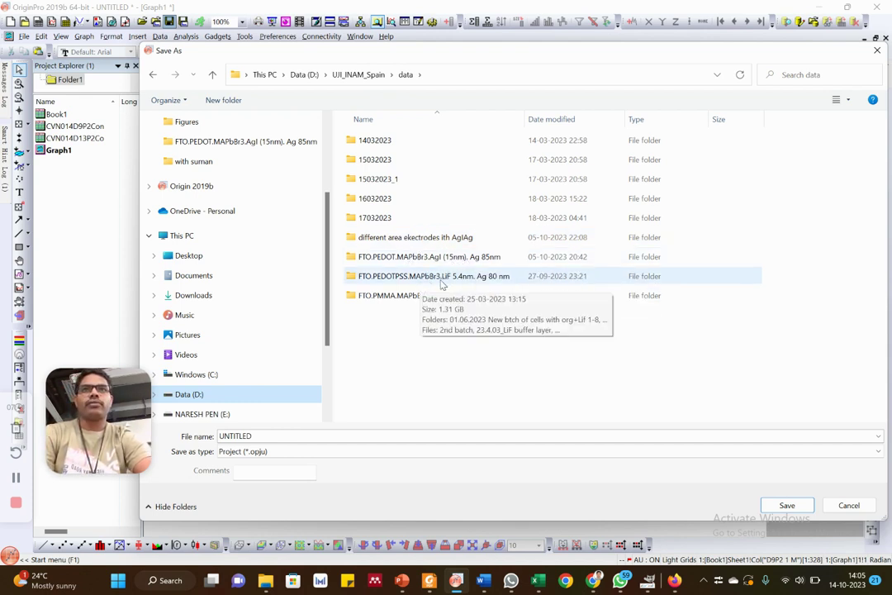
- Create a new folder named "different concentraations" inside the data folder
left_click(243, 100)
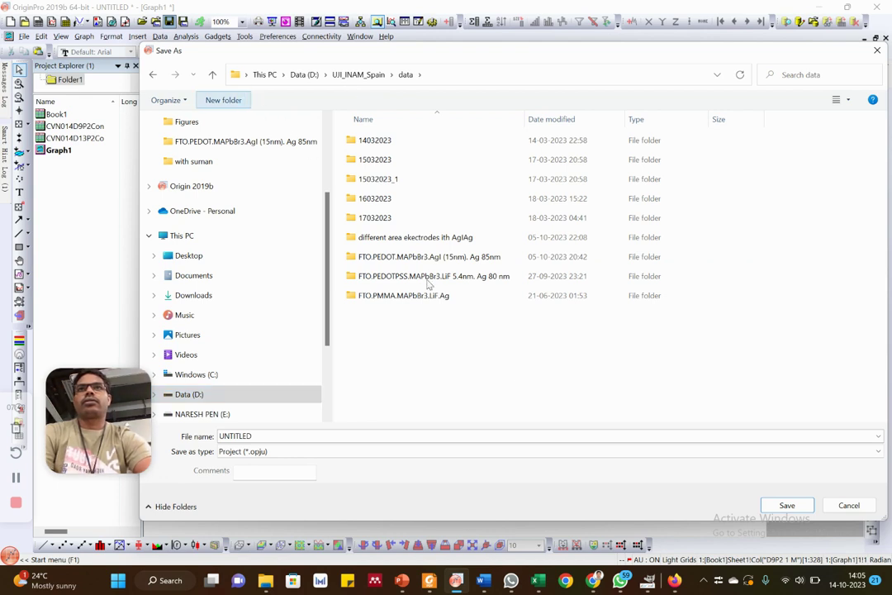
type("d")
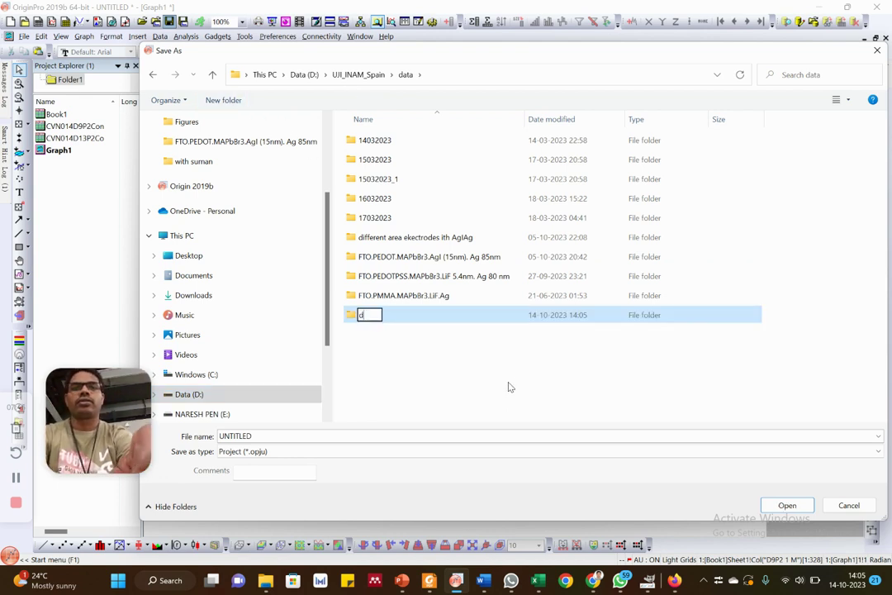
type("ifferent")
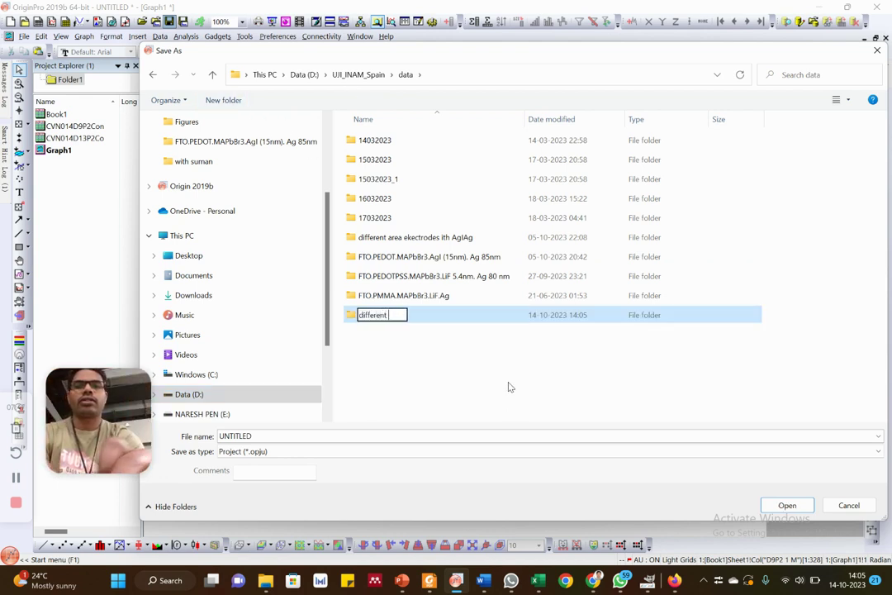
type(" concen")
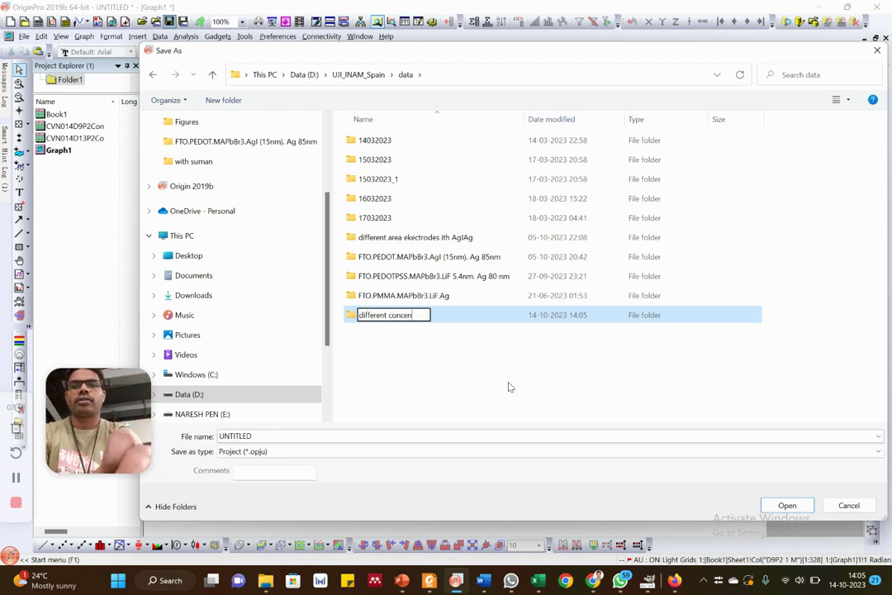
type("traa")
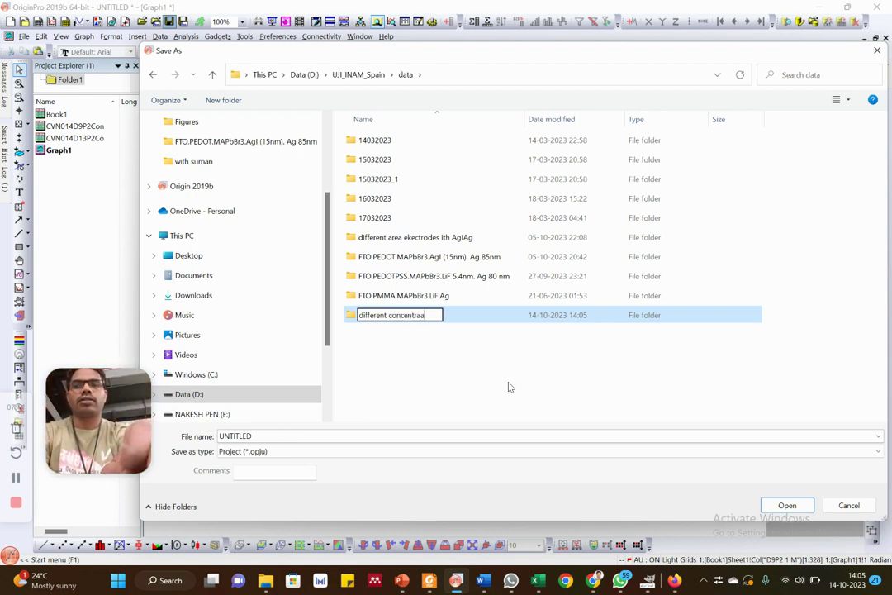
type("tions")
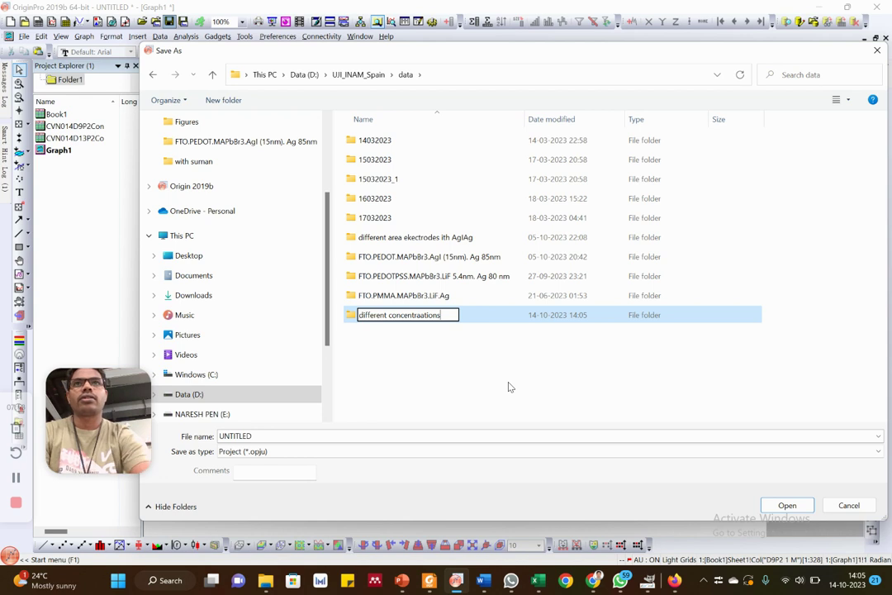
key("Return")
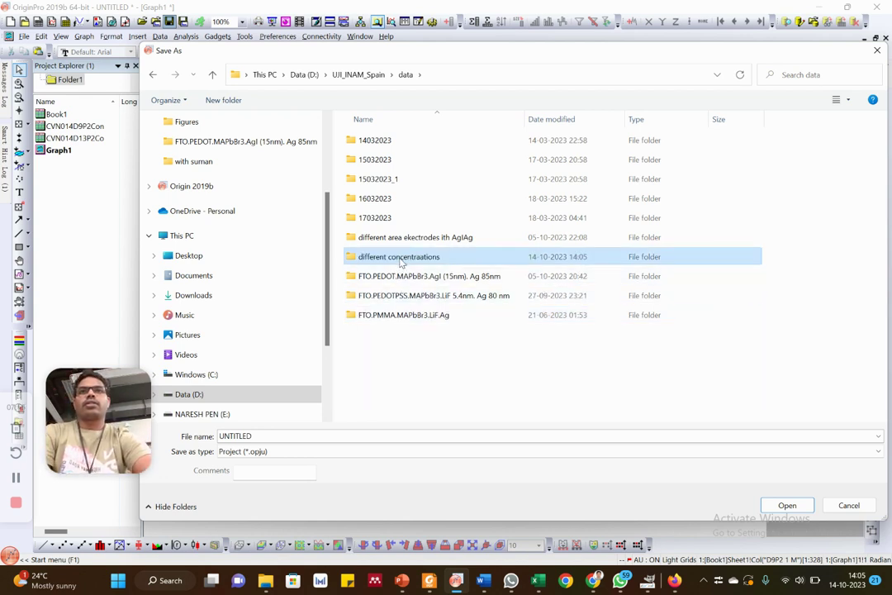
- Save the project as "1 M and 1.6M" in the "different concentraations" folder
double_click(394, 256)
left_click(276, 435)
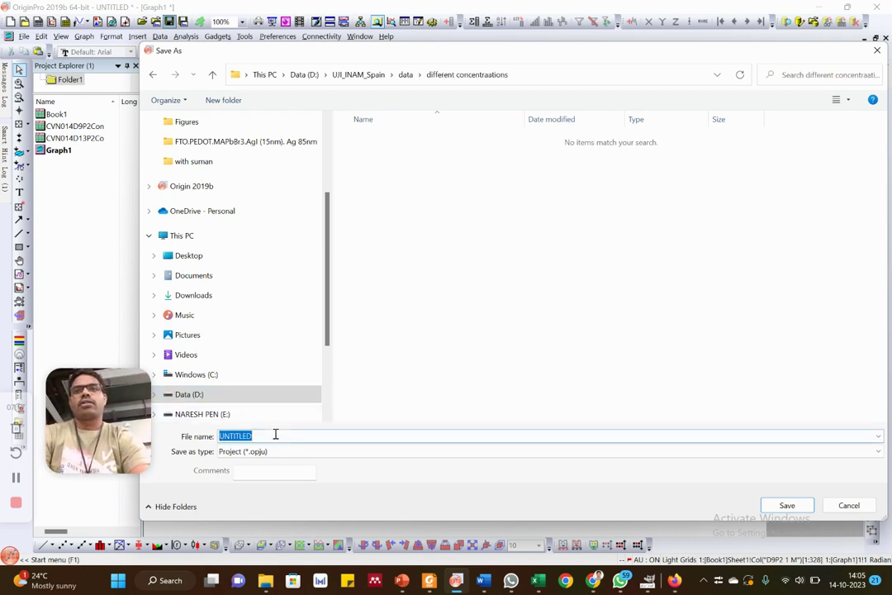
type("1 M and")
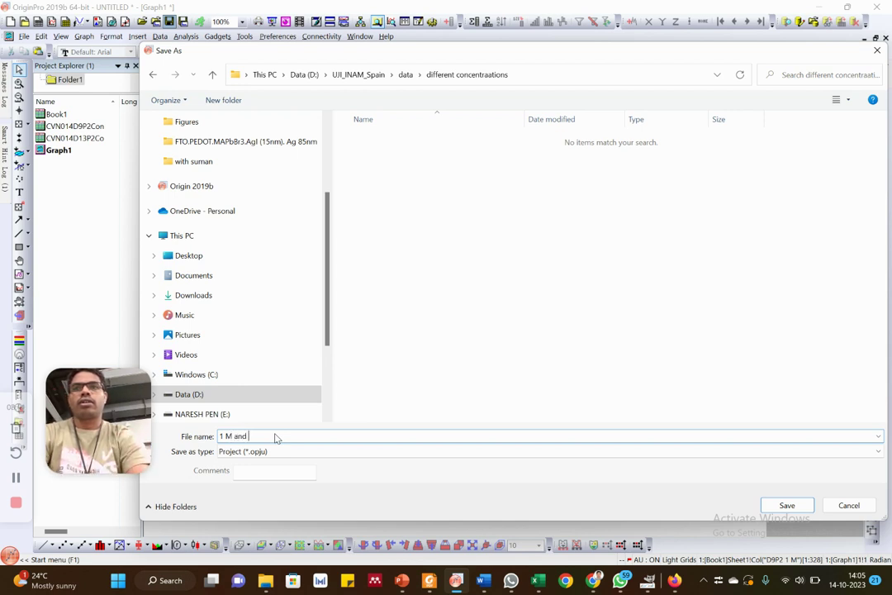
type(" 1.6M")
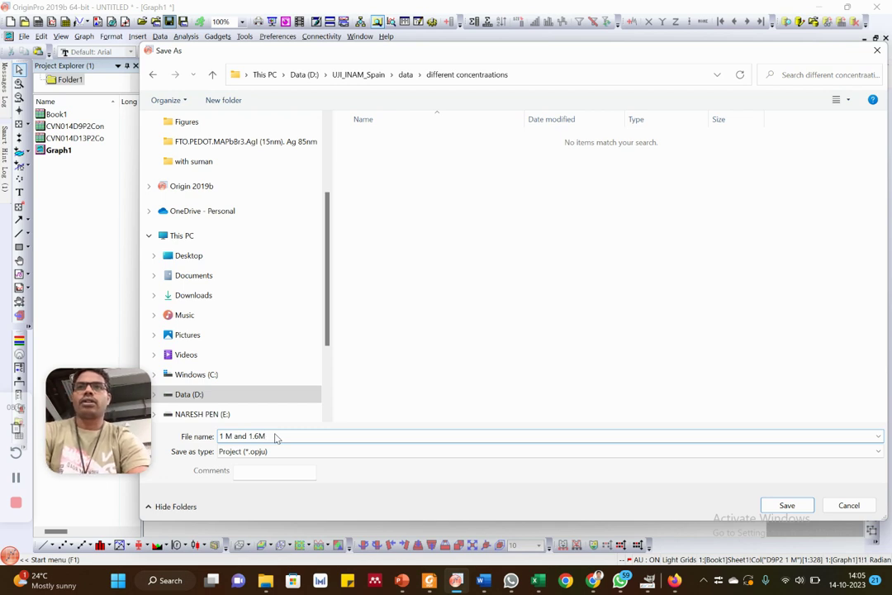
key("Return")
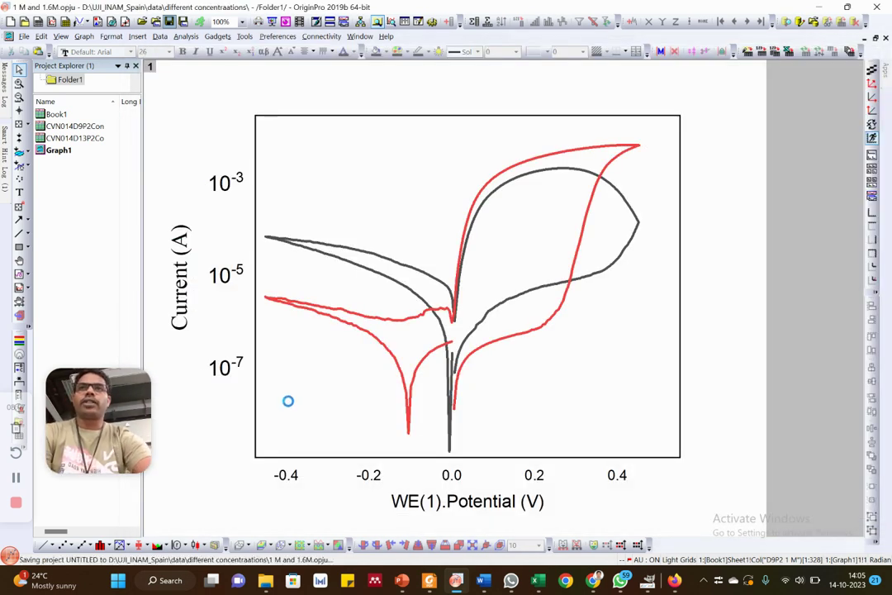
- Change the font of the Y axis tick labels to Times New Roman
left_click(223, 283)
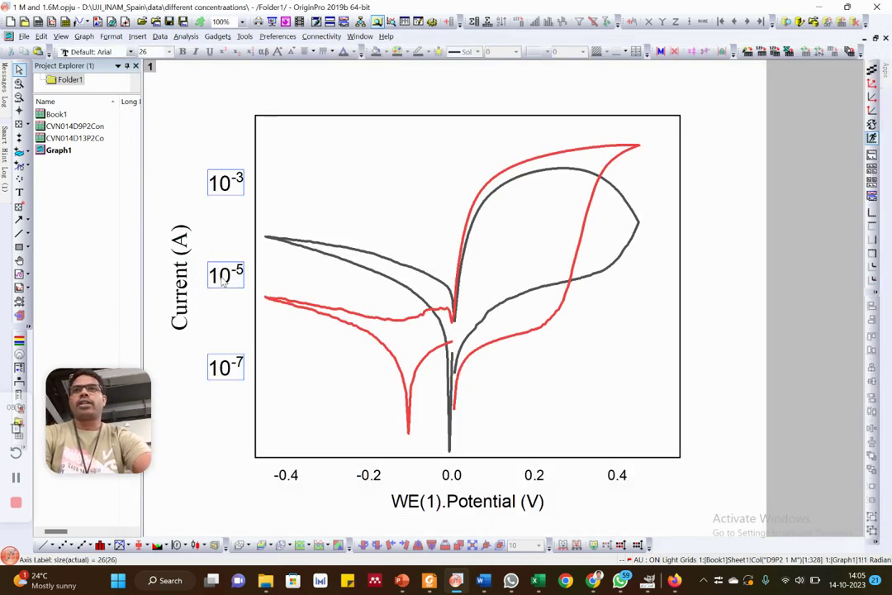
left_click(130, 51)
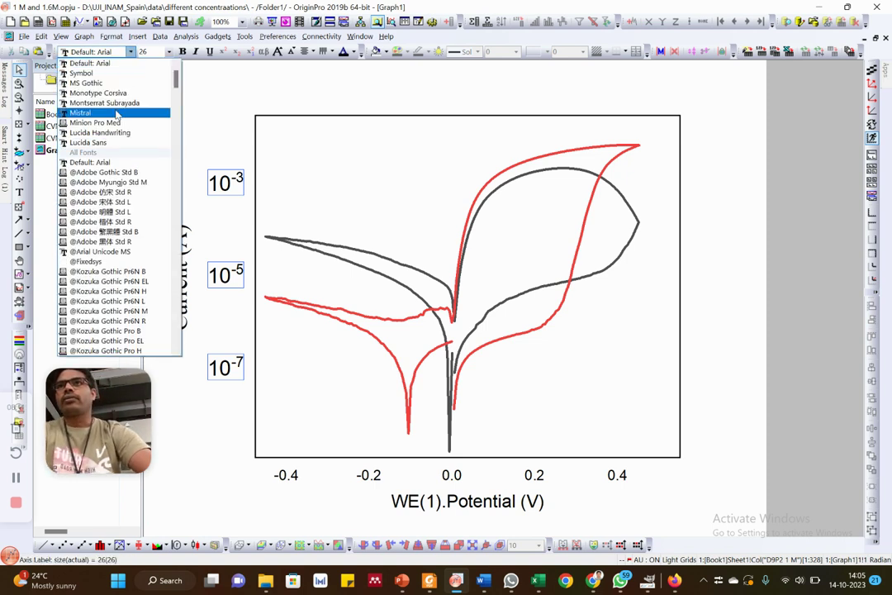
left_click(131, 52)
left_click(131, 52)
left_click(120, 82)
- Change the font of the X axis tick labels to Times New Roman
left_click(285, 475)
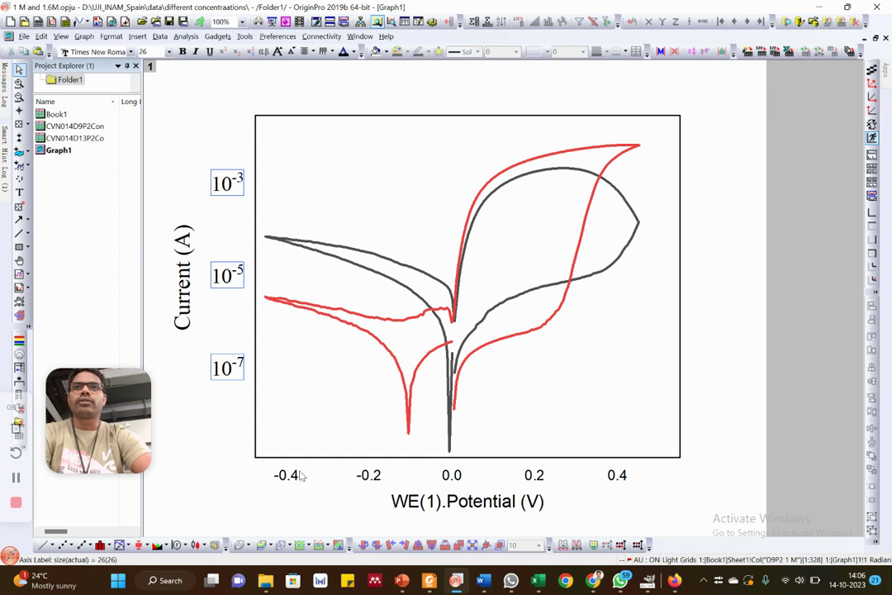
left_click(130, 51)
left_click(131, 52)
left_click(130, 52)
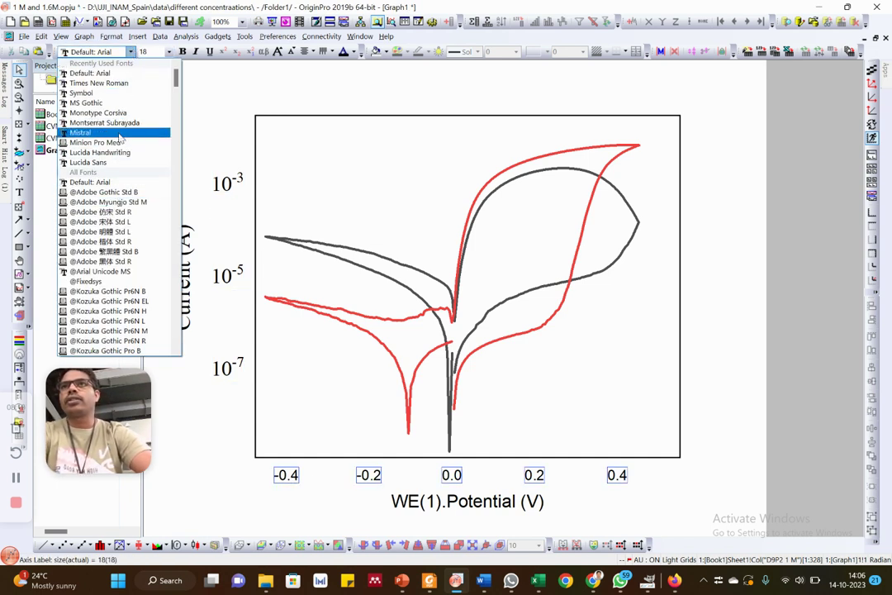
left_click(103, 83)
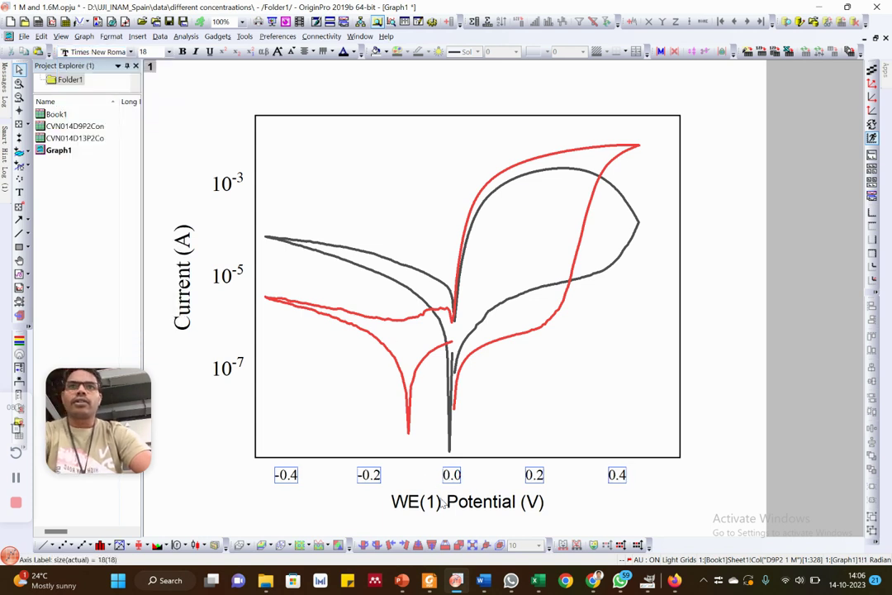
- Replace the X axis title text with "Voltage (V)"
left_click(504, 504)
double_click(447, 506)
double_click(448, 507)
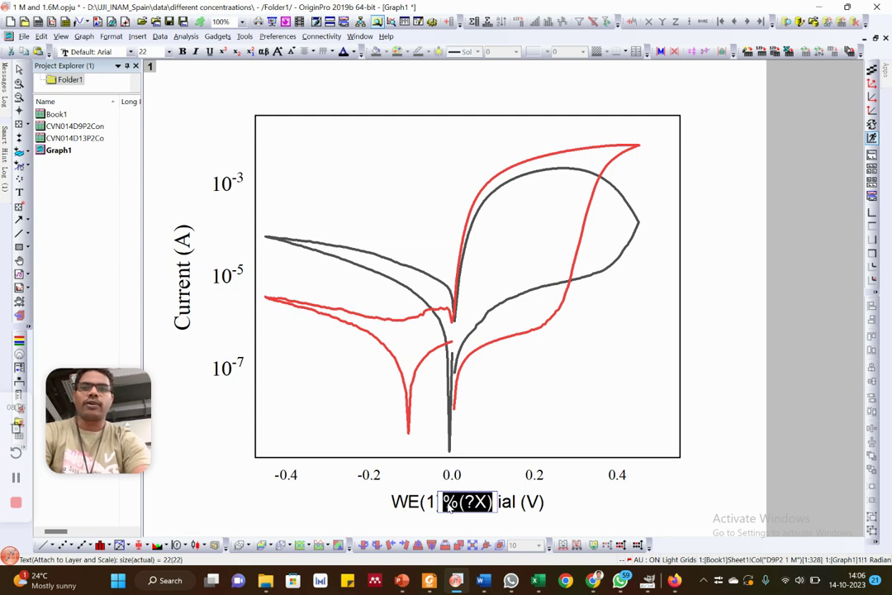
type("Vol")
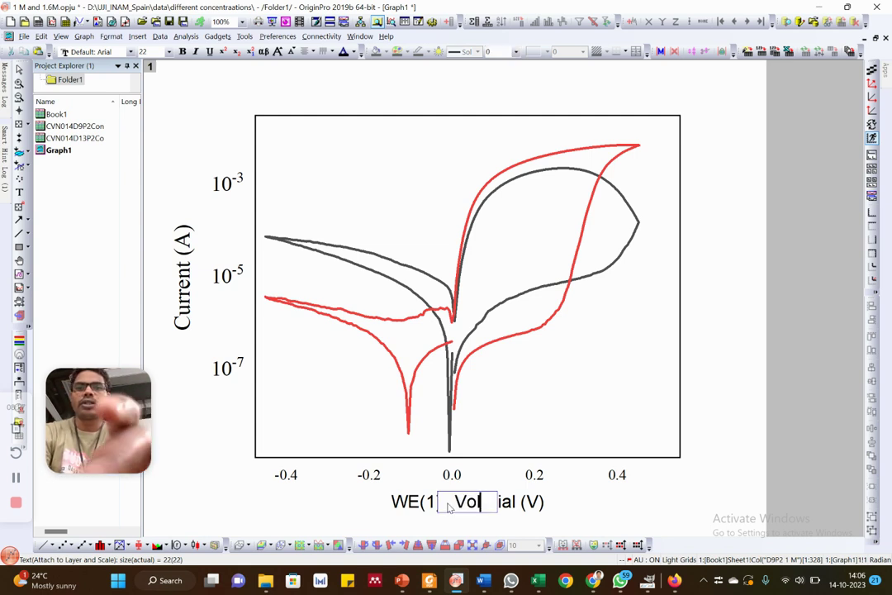
type("t")
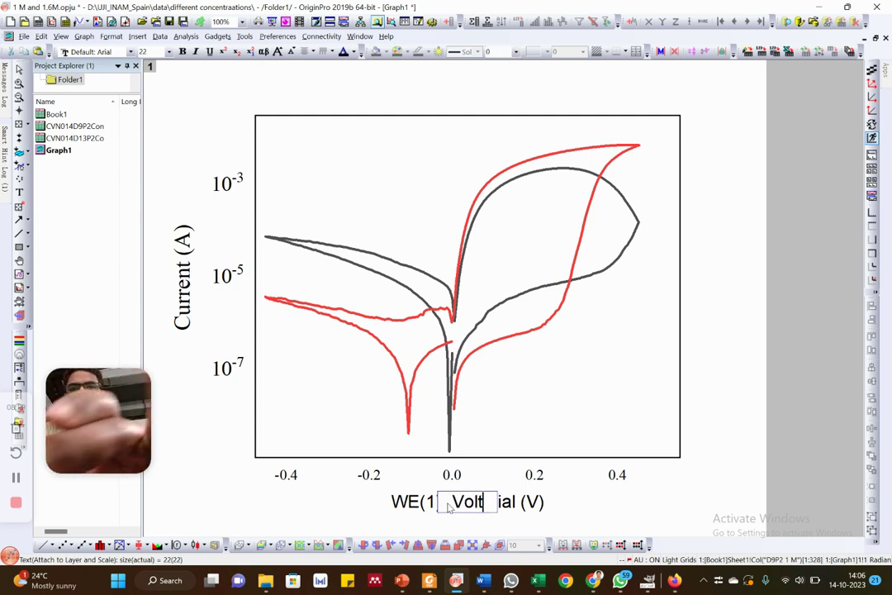
type("age")
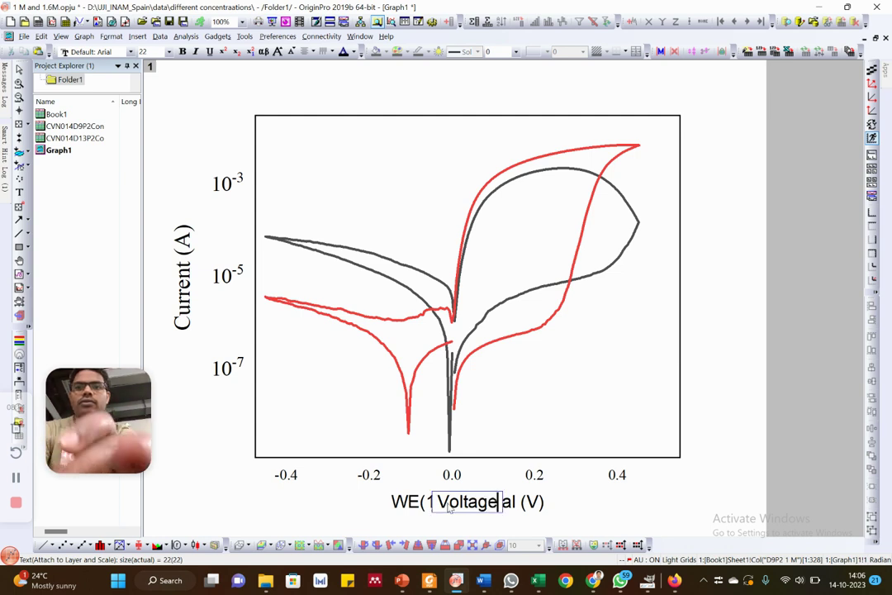
type(" (V) (")
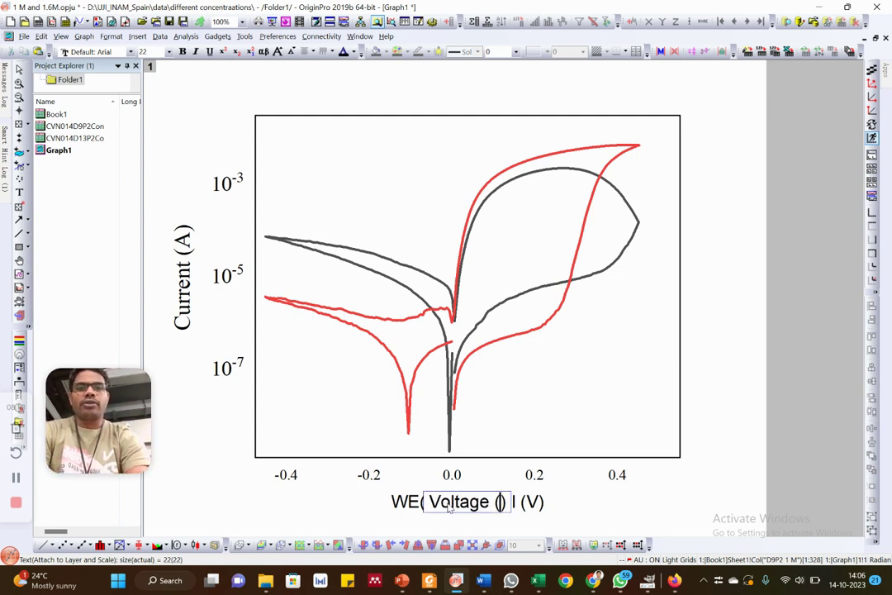
type("V")
- Set the whole X axis title to Times New Roman at size 28
key("ctrl+a")
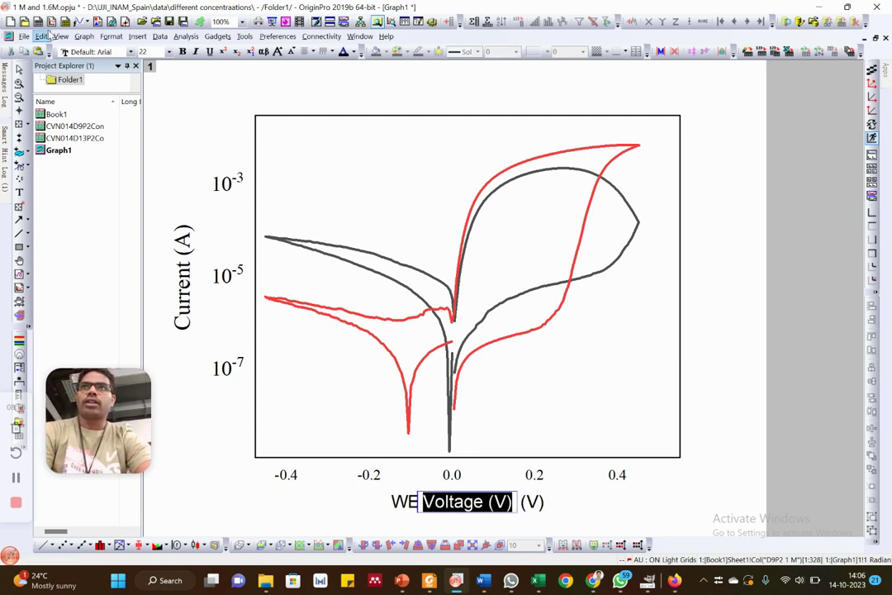
left_click(132, 55)
left_click(133, 55)
left_click(132, 54)
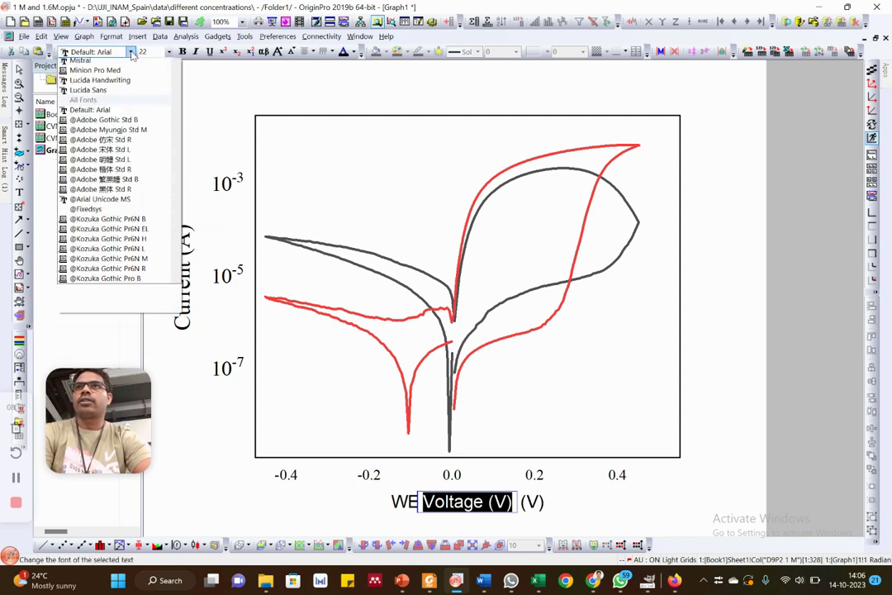
left_click(110, 85)
left_click(168, 51)
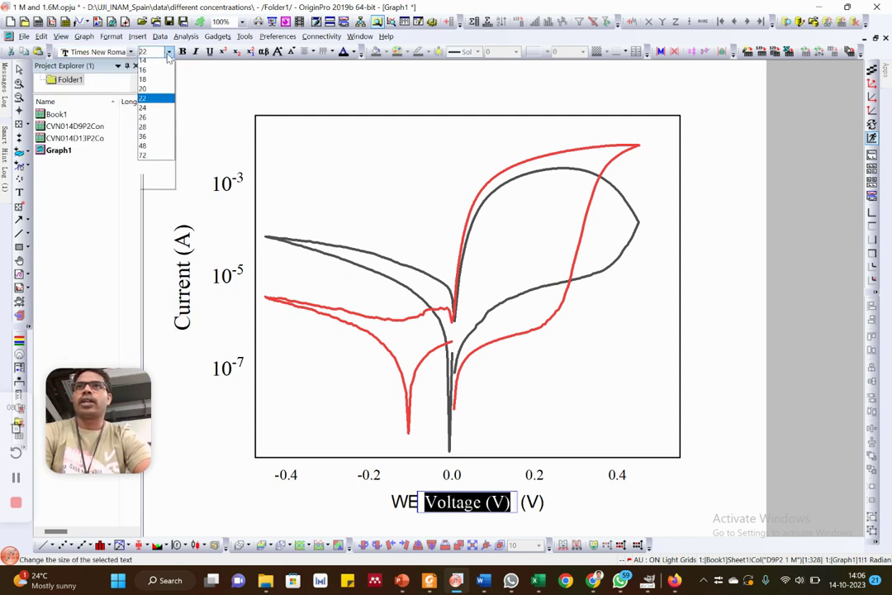
left_click(147, 177)
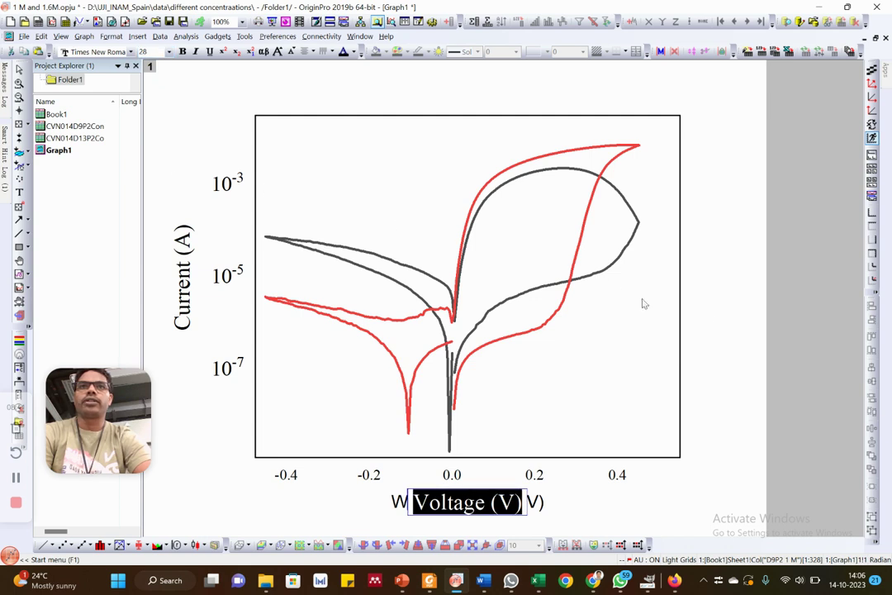
left_click(723, 286)
- Set the font size of the X axis tick labels to 26
left_click(369, 475)
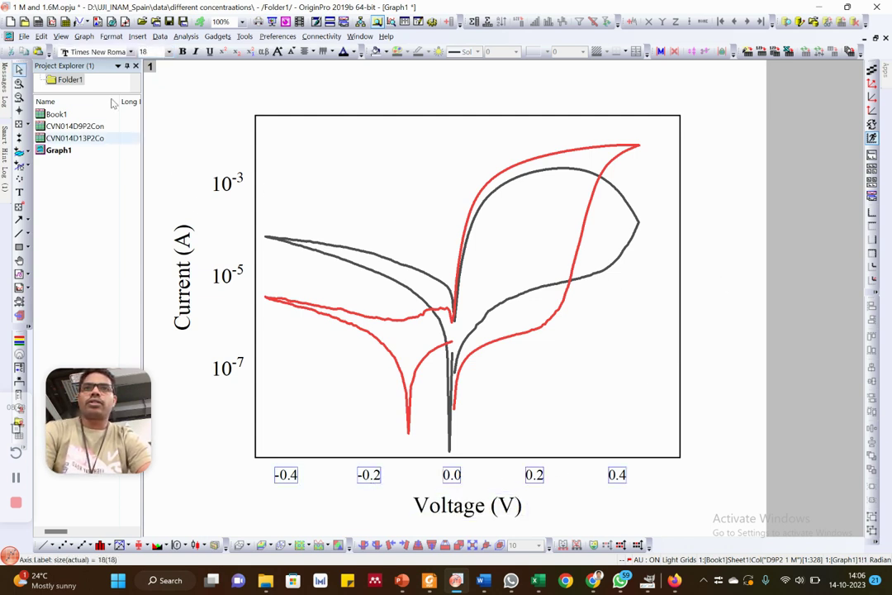
left_click(169, 51)
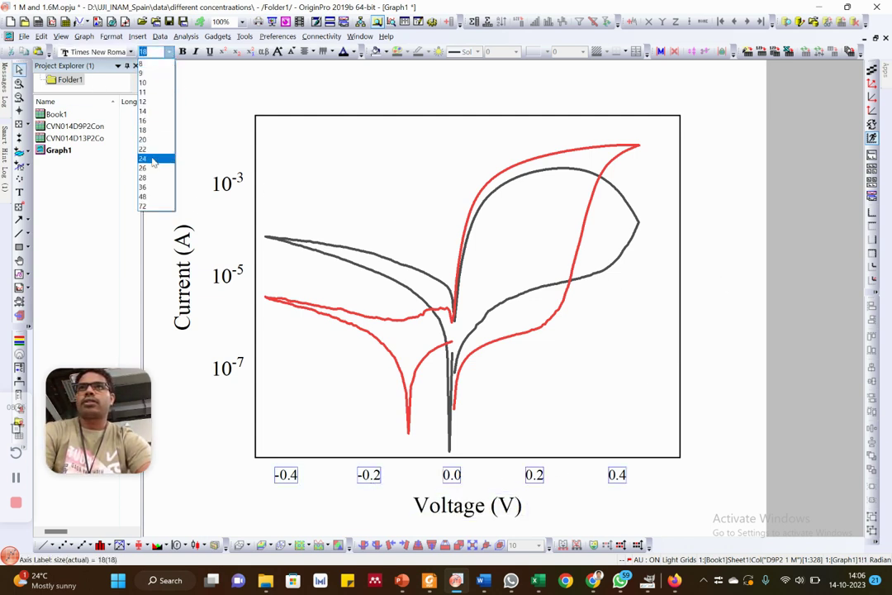
left_click(150, 170)
type("26")
key("Return")
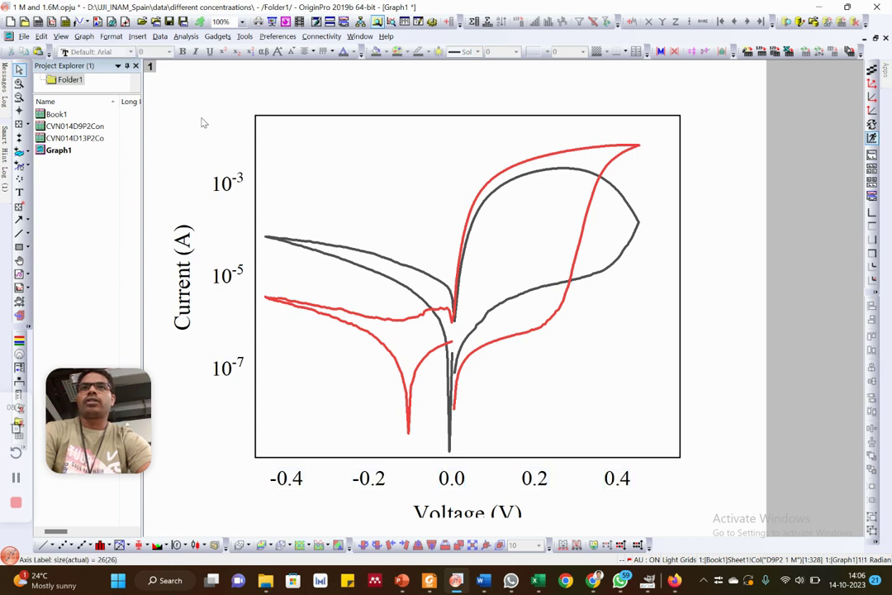
- Make the tick labels of both the X and Y axes bold
left_click(238, 275)
left_click(302, 479)
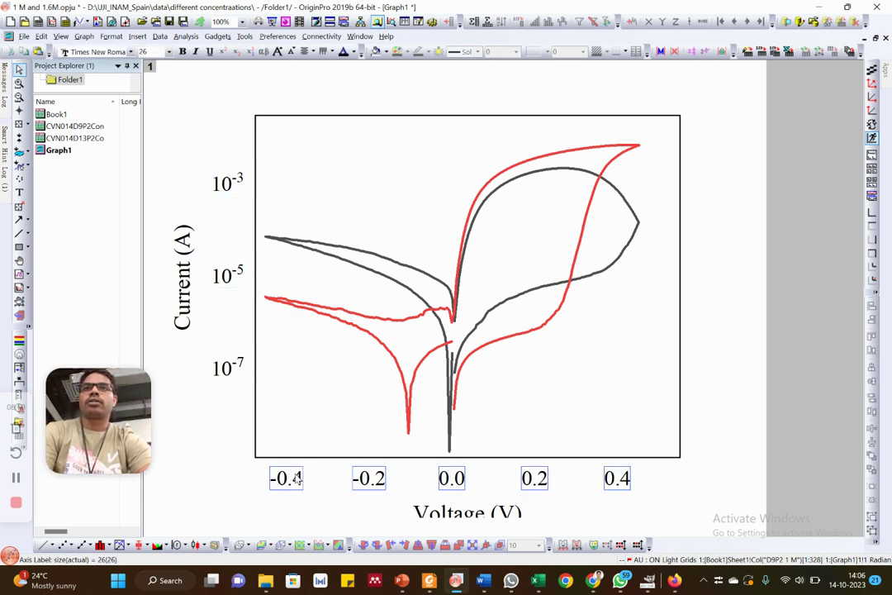
left_click(182, 52)
left_click(199, 232)
left_click(183, 52)
- Make the Y axis title "Current (A)" bold
left_click(181, 251)
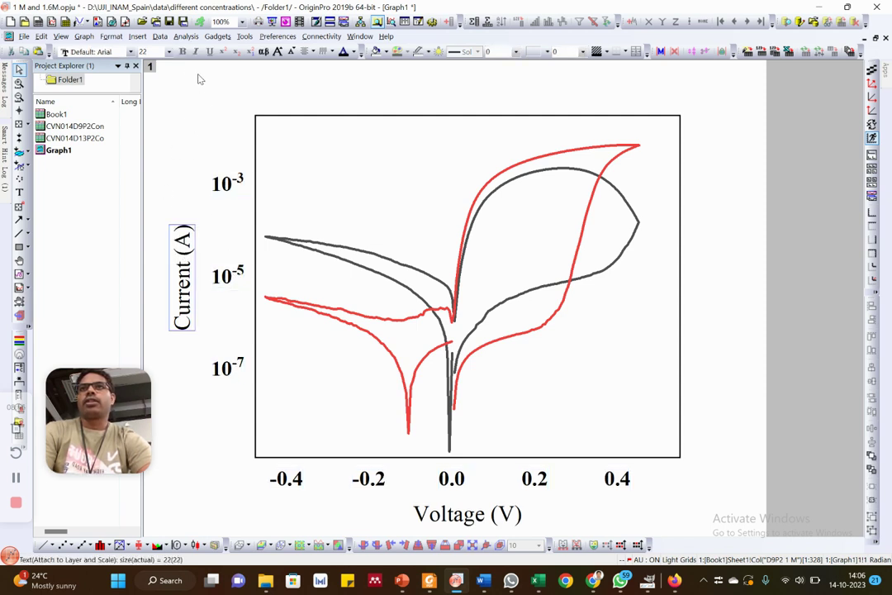
double_click(182, 235)
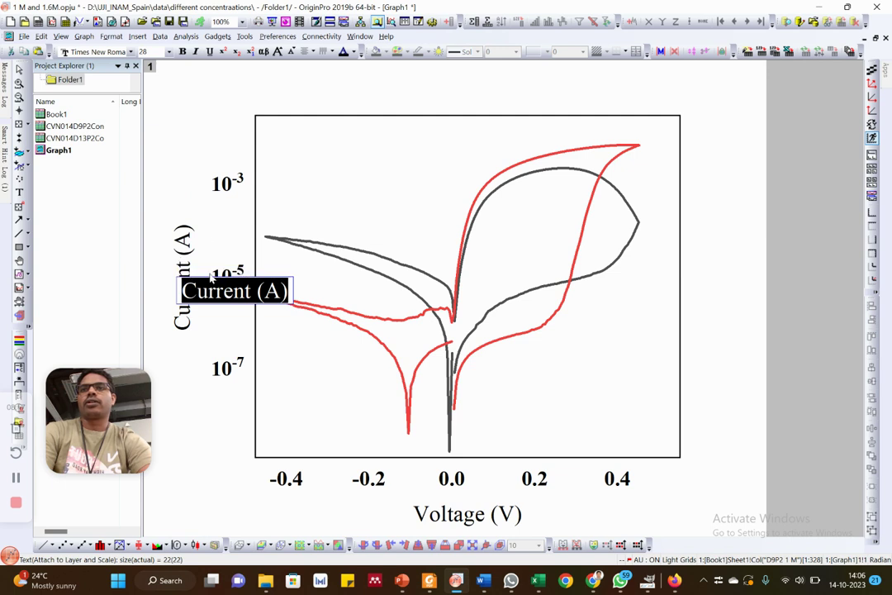
left_click(182, 52)
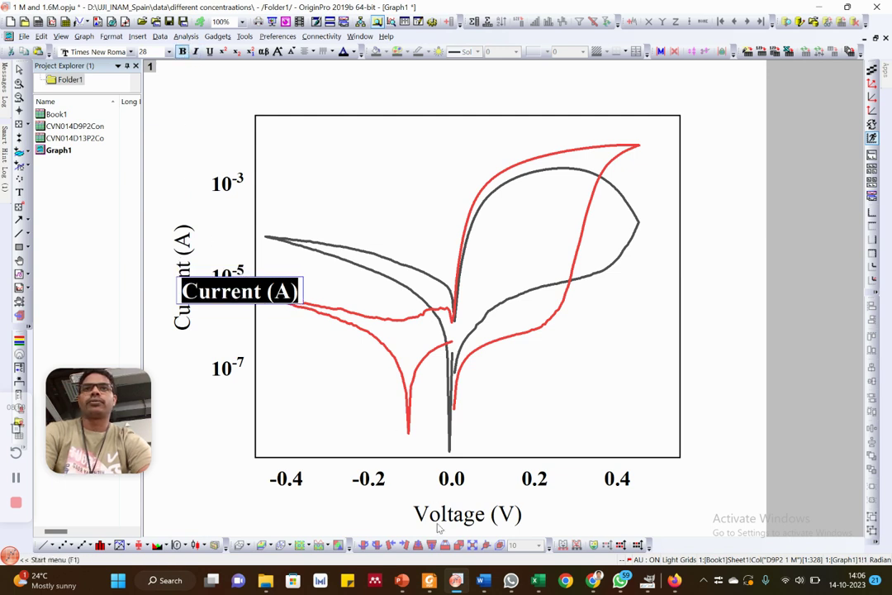
left_click(435, 526)
left_click(326, 307)
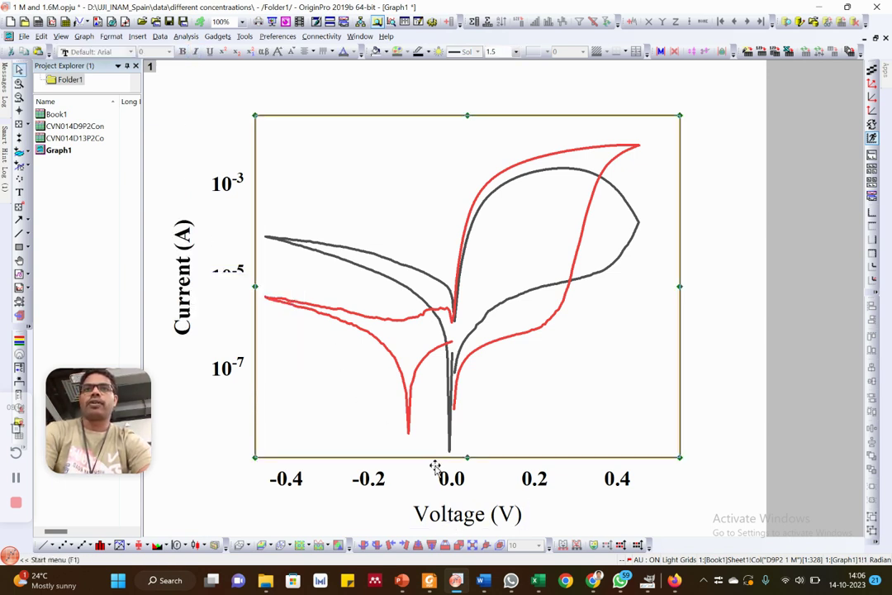
- Make the X axis title "Voltage (V)" bold
left_click(421, 514)
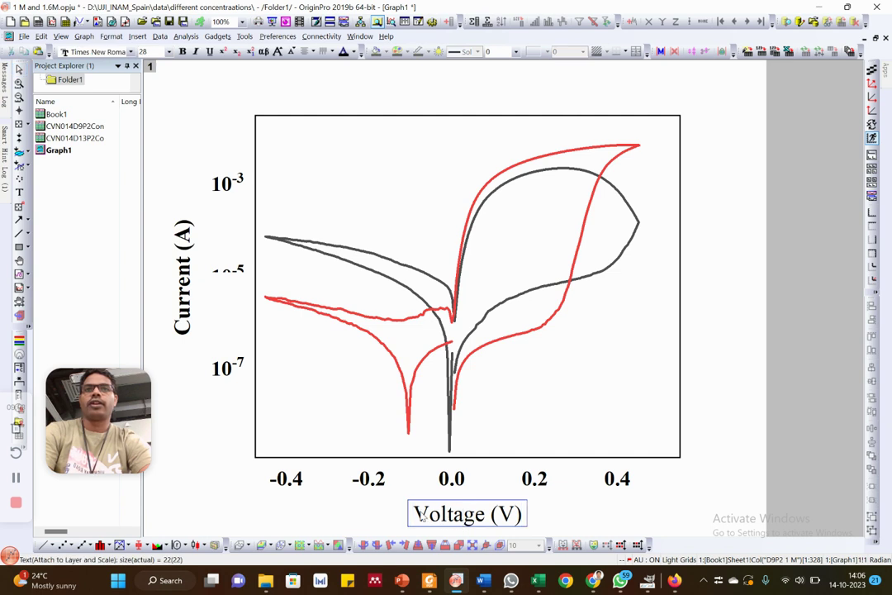
left_click_drag(414, 516, 532, 521)
left_click(183, 51)
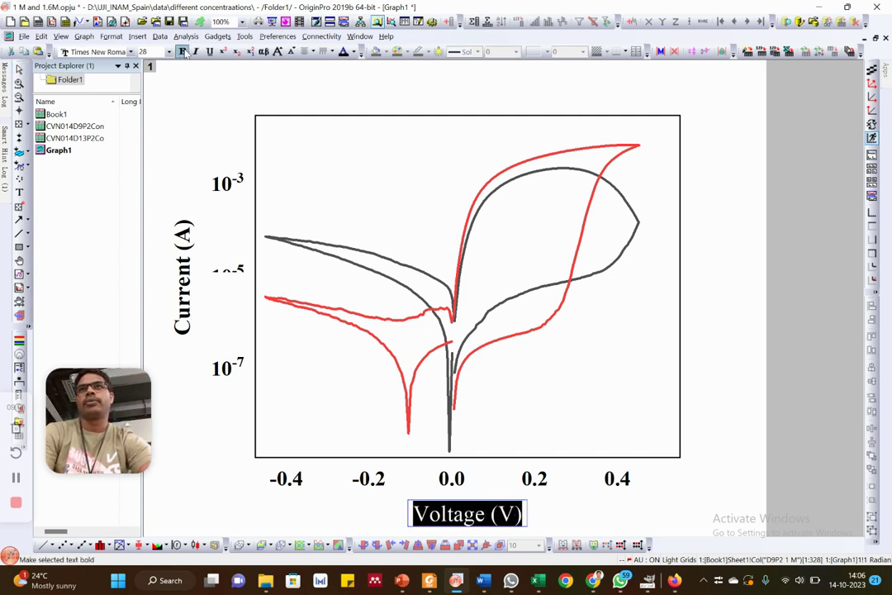
left_click(699, 197)
- Set the line width of the graph frame to 3 and save the project
left_click(441, 174)
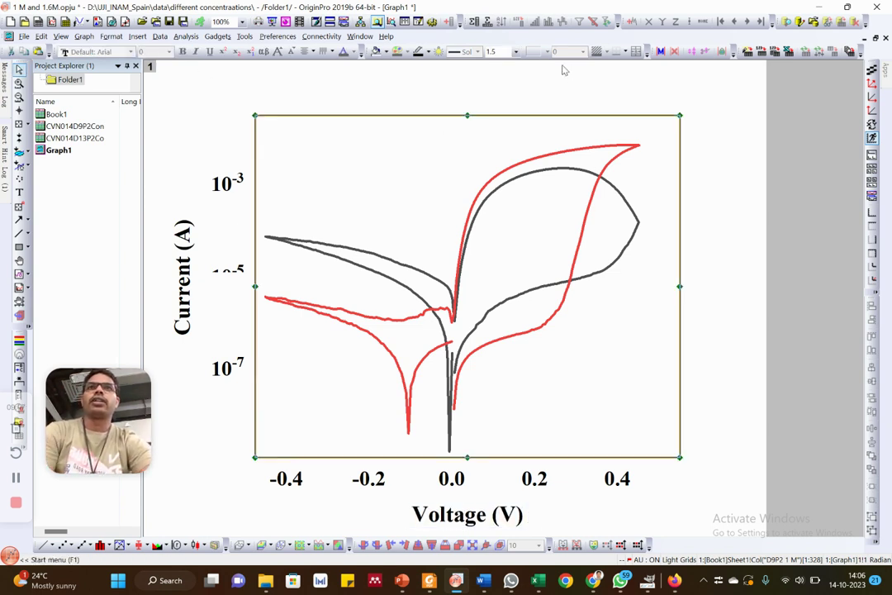
left_click(516, 52)
left_click(494, 112)
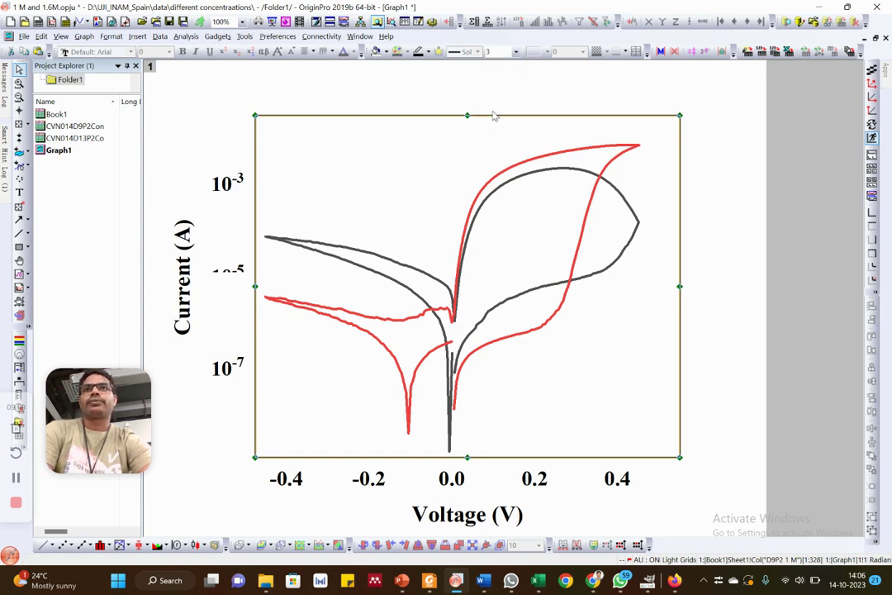
left_click(733, 199)
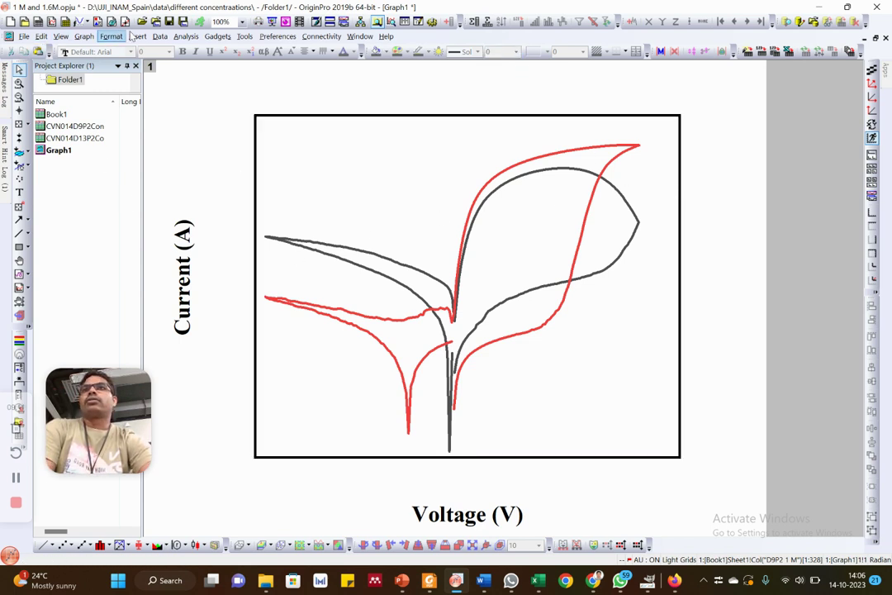
key("ctrl+s")
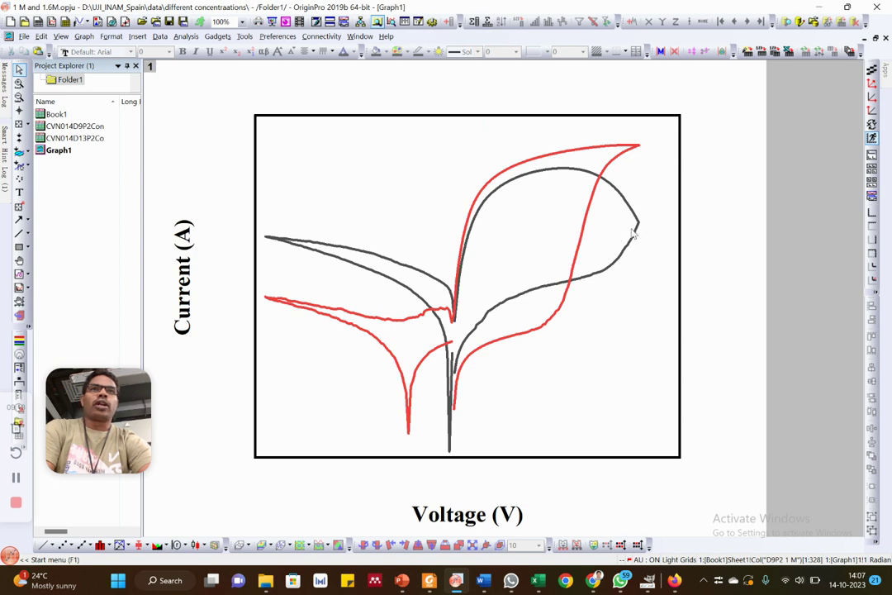
- Show horizontal major grid lines for the Y axis in Short Dot style with colour #B9E6EC
left_click(270, 178)
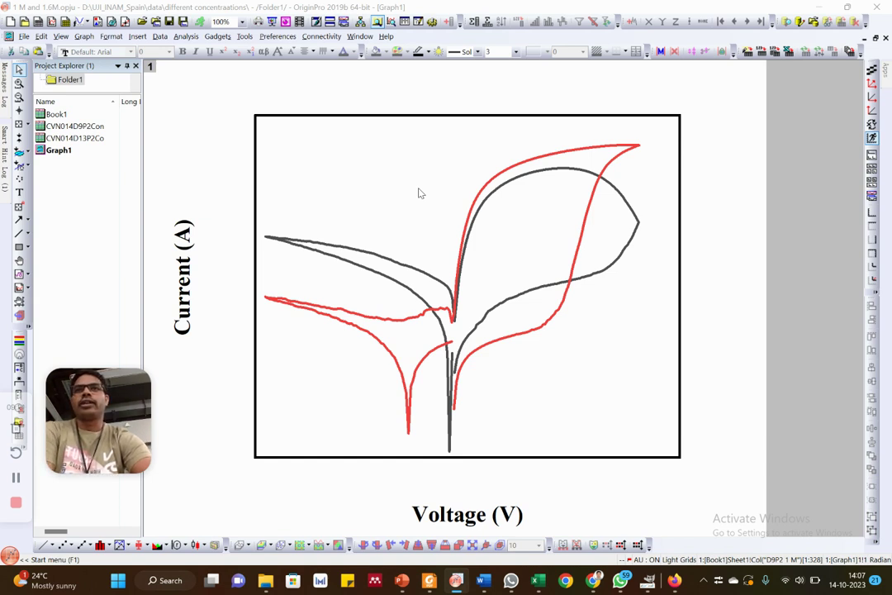
double_click(270, 180)
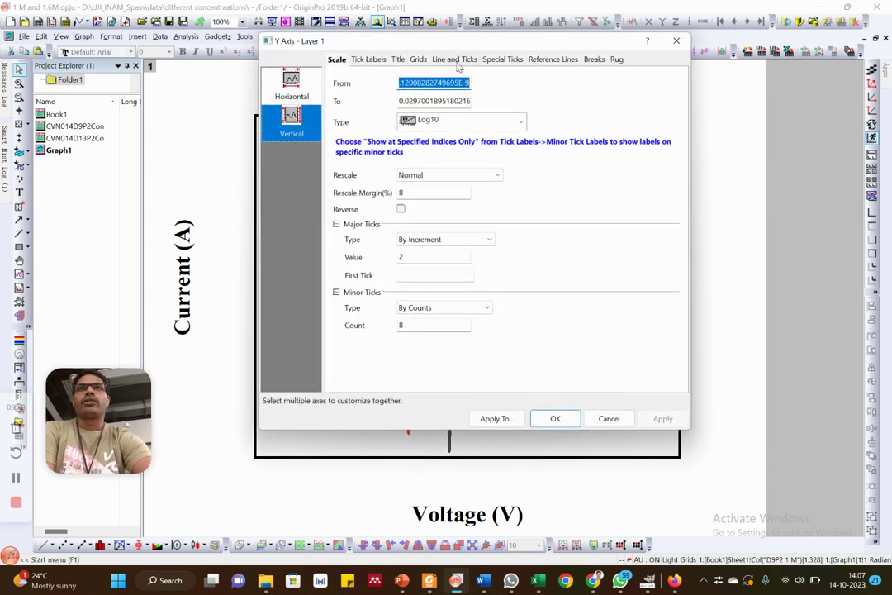
left_click(418, 60)
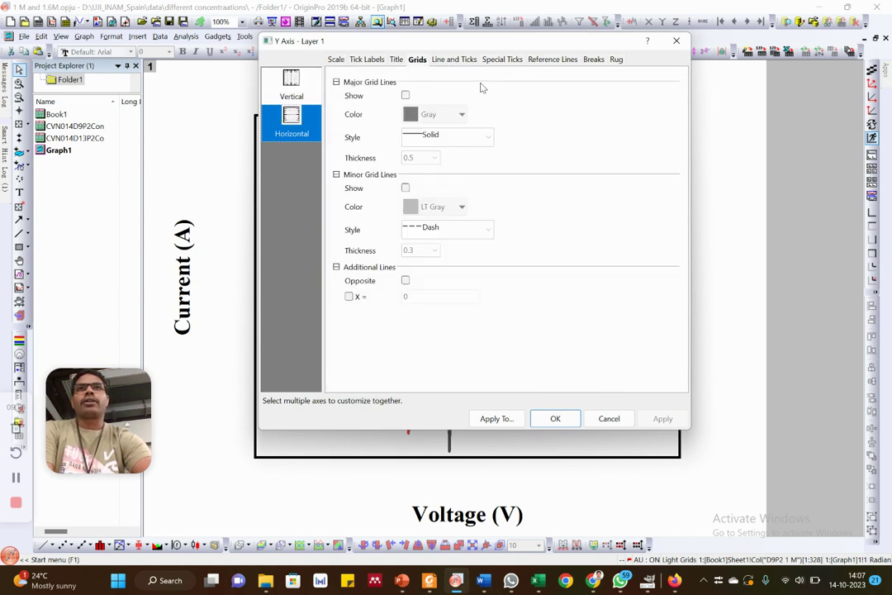
left_click(405, 96)
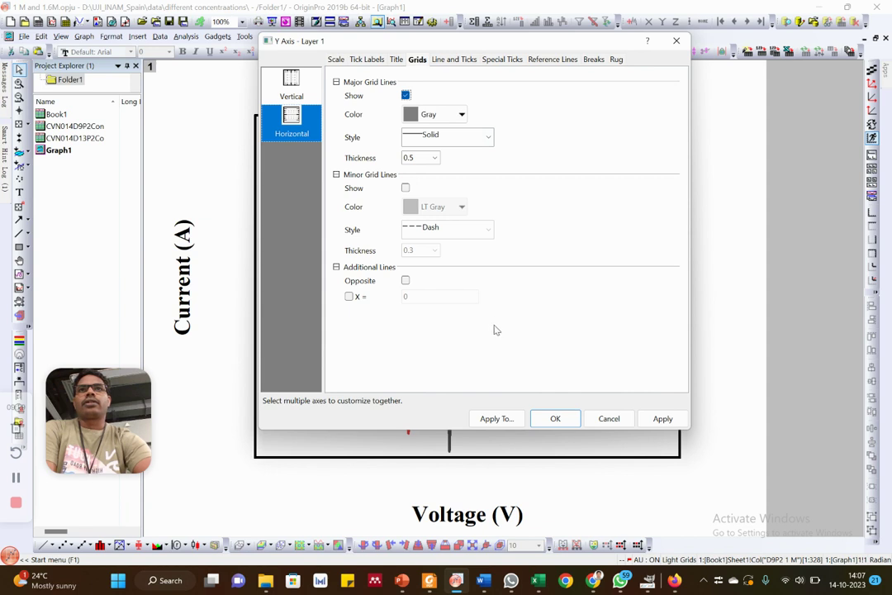
left_click(487, 137)
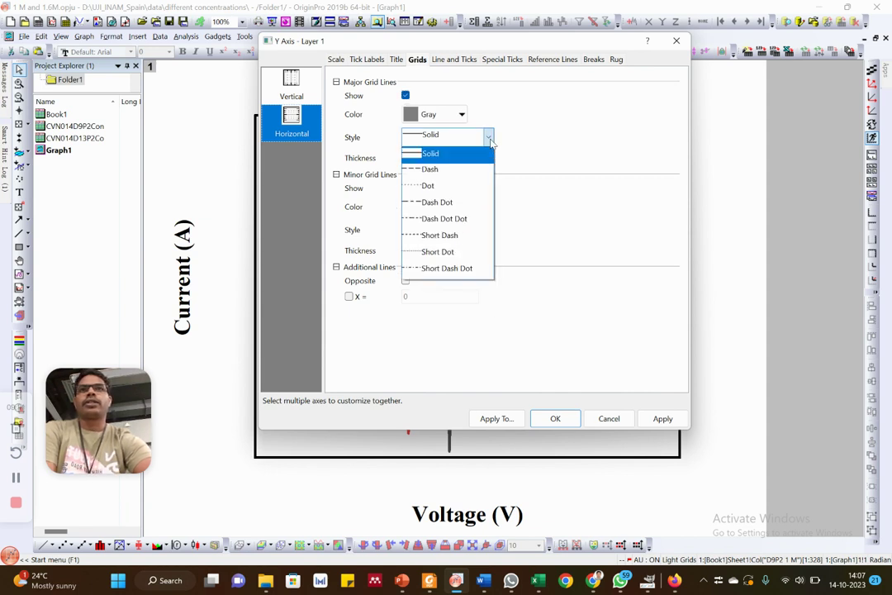
left_click(437, 252)
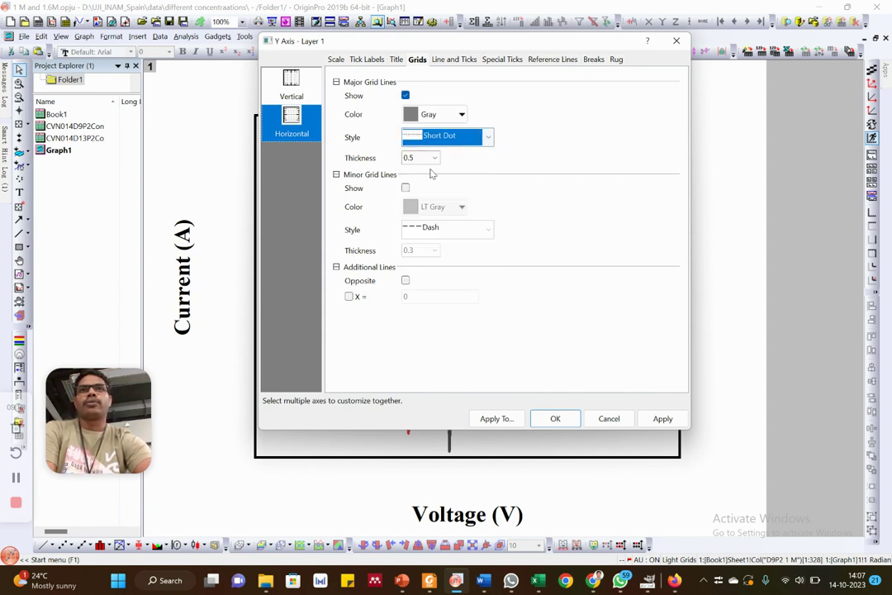
left_click(462, 115)
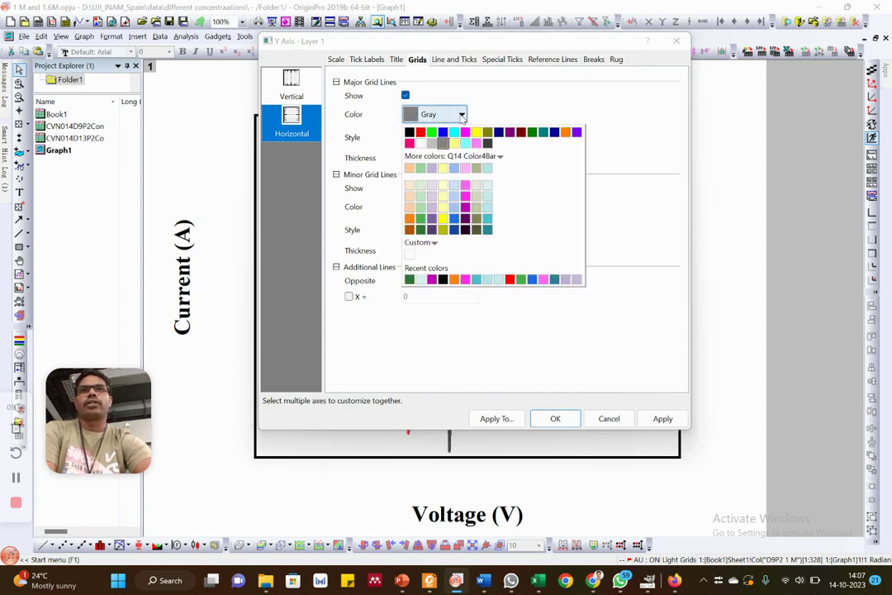
left_click(487, 207)
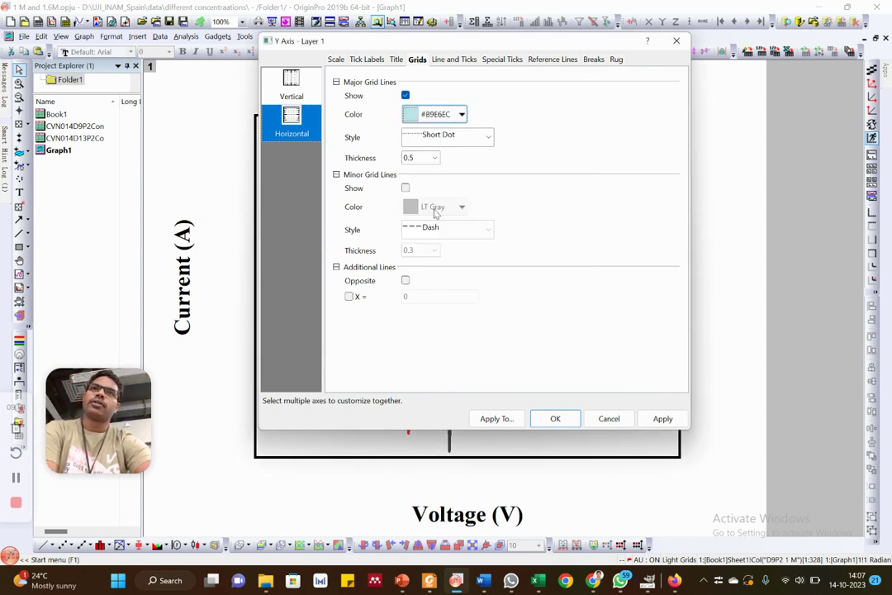
- Show the horizontal minor grid lines, colour them light teal, and apply the grid settings to the graph
left_click(405, 187)
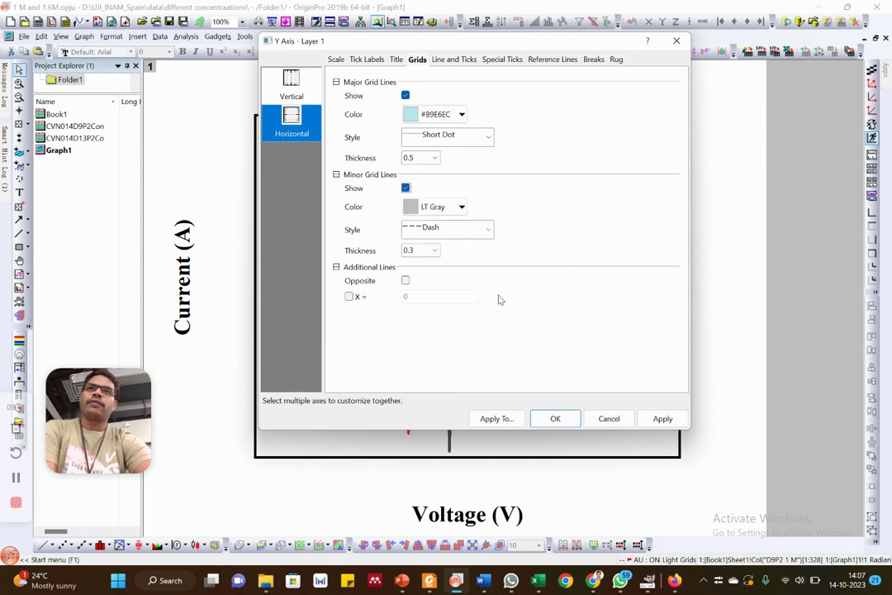
left_click(662, 417)
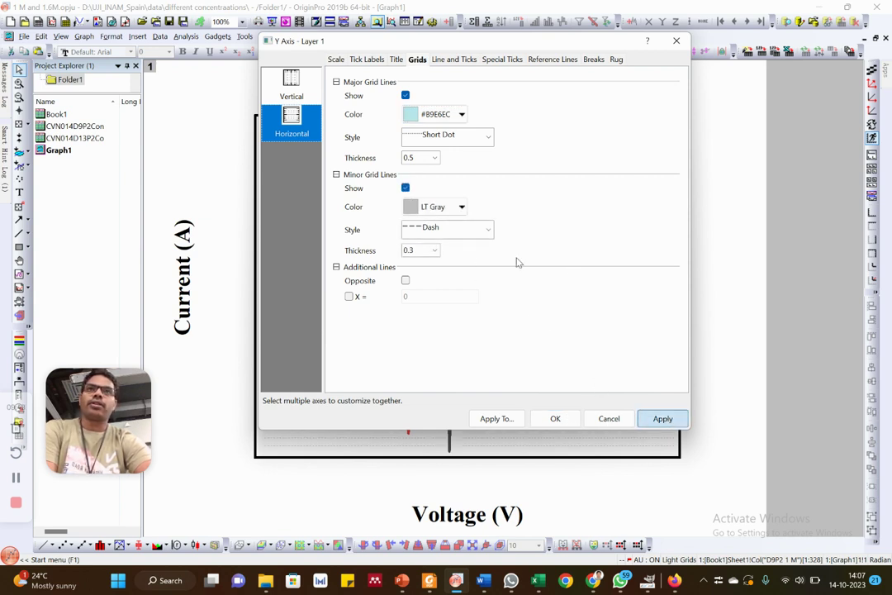
left_click(462, 207)
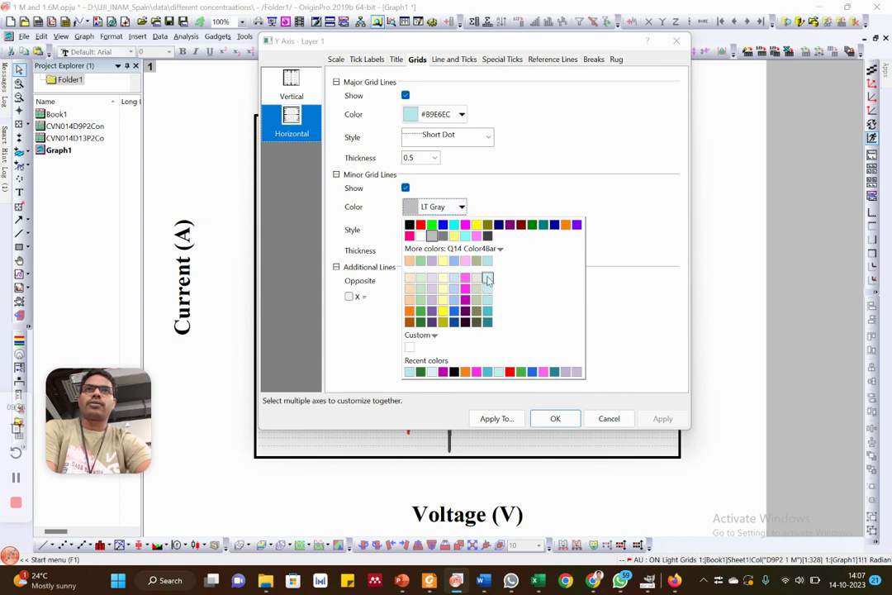
left_click(412, 235)
left_click(556, 418)
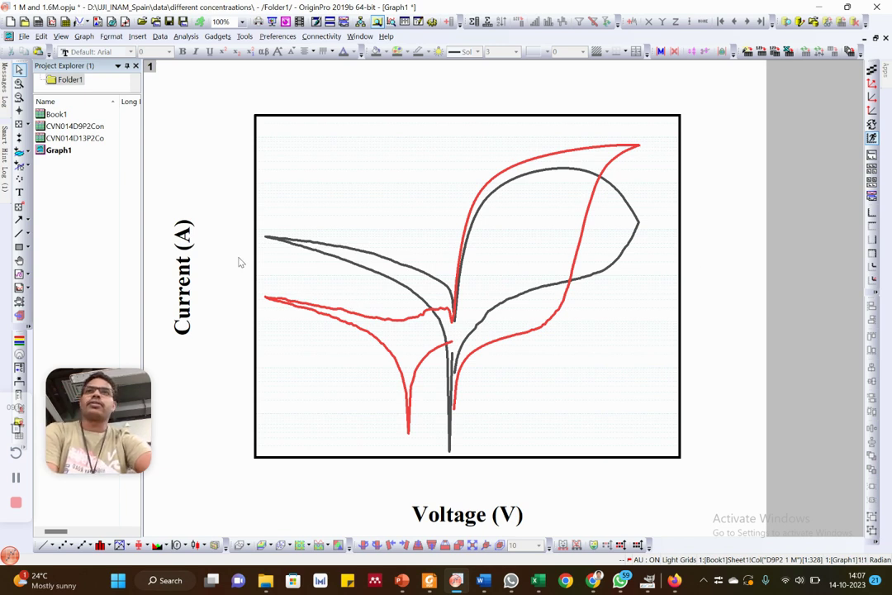
- Save the project, close OriginPro and minimize the leftover browser and Skype windows
left_click(171, 22)
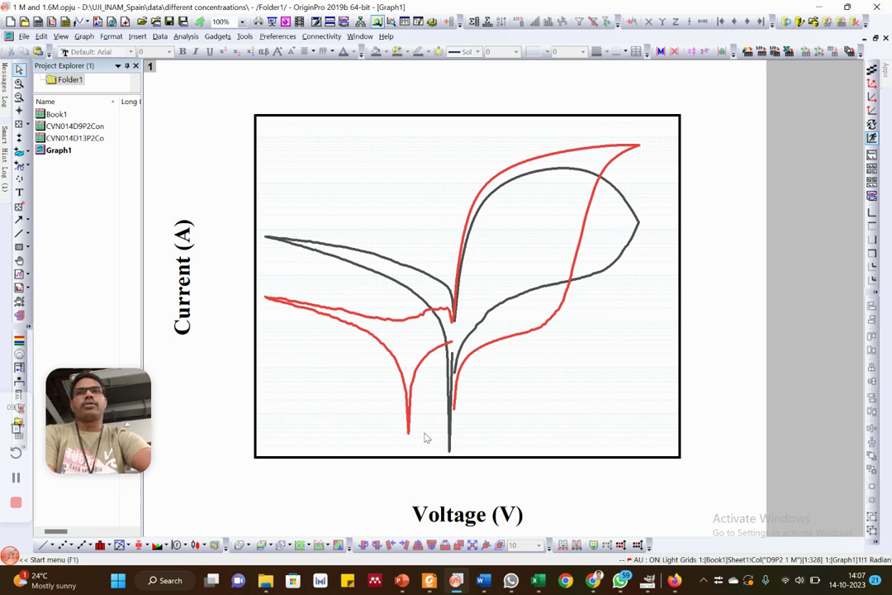
left_click(170, 22)
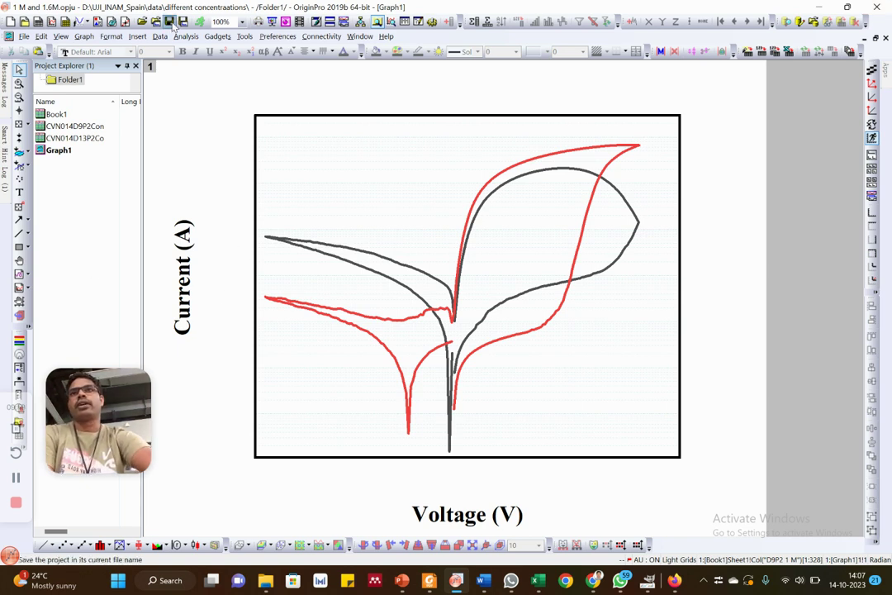
left_click(876, 7)
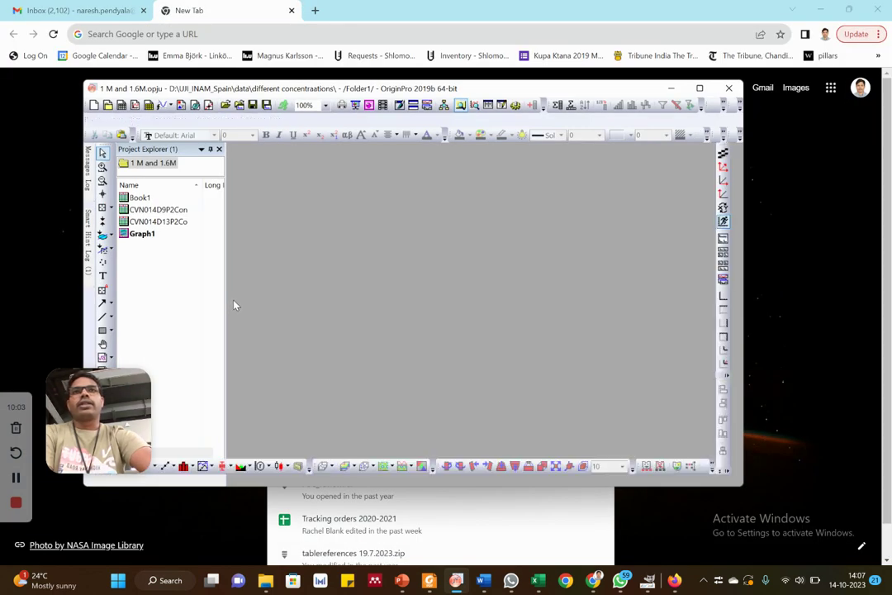
left_click(820, 10)
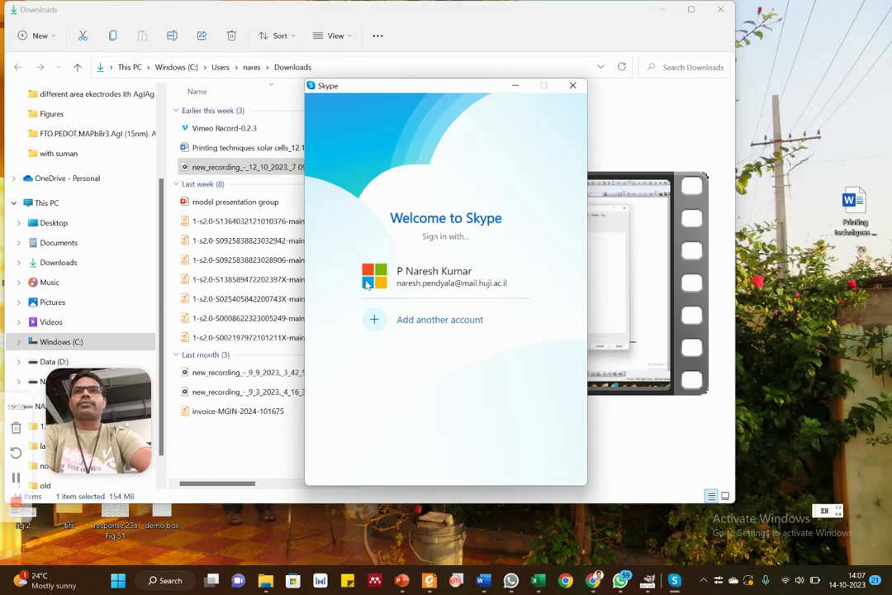
left_click(519, 87)
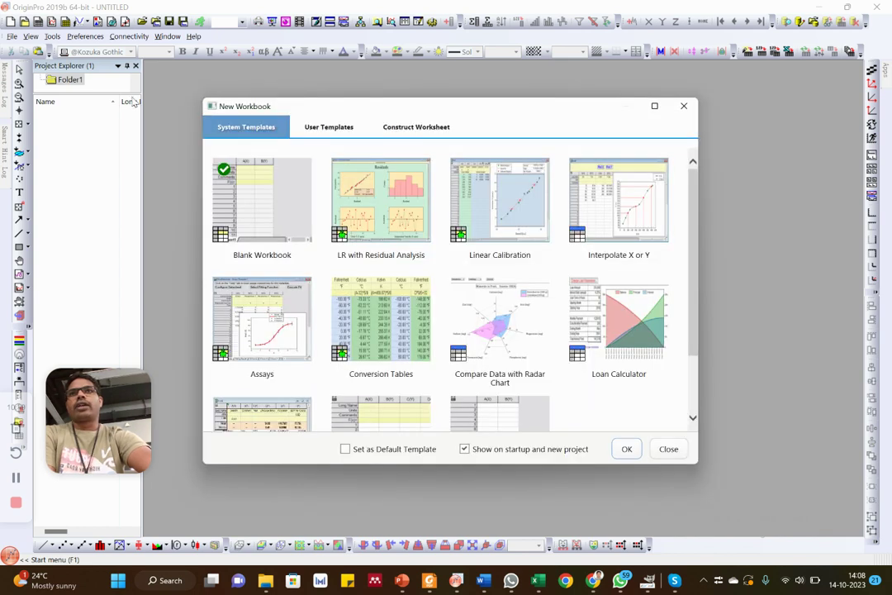
- Start with a blank workbook in OriginPro and reopen the recent project "1 M and 1.6M"
left_click(628, 449)
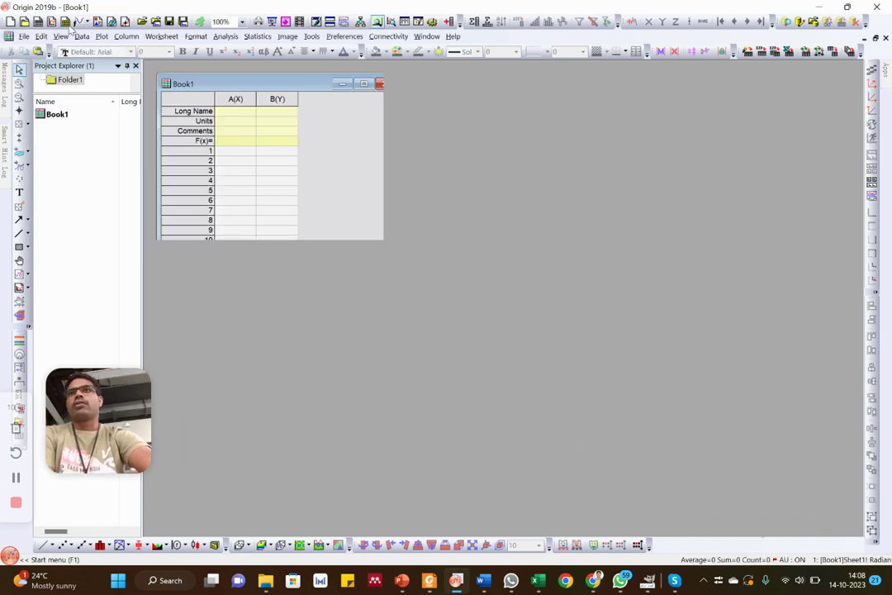
left_click(363, 83)
left_click(24, 37)
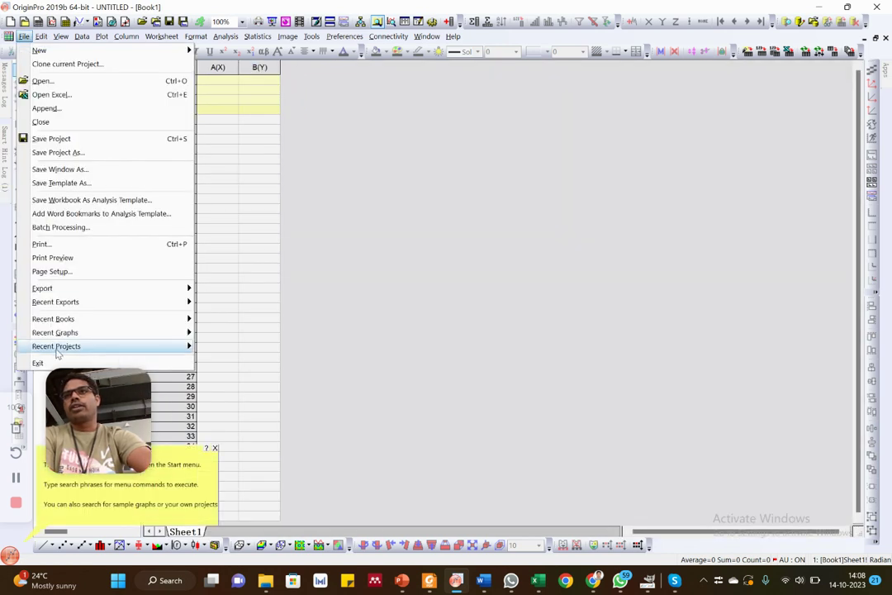
mouse_move(140, 348)
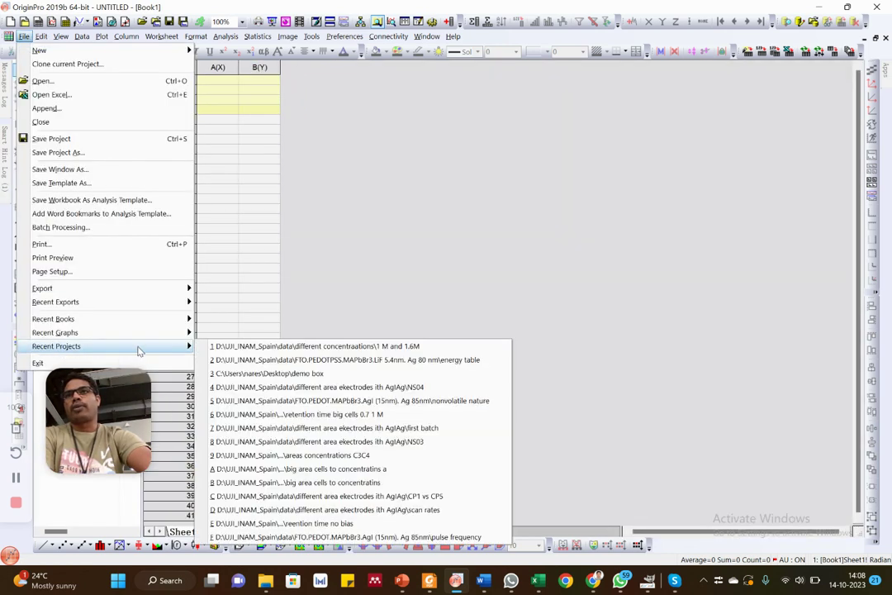
left_click(397, 347)
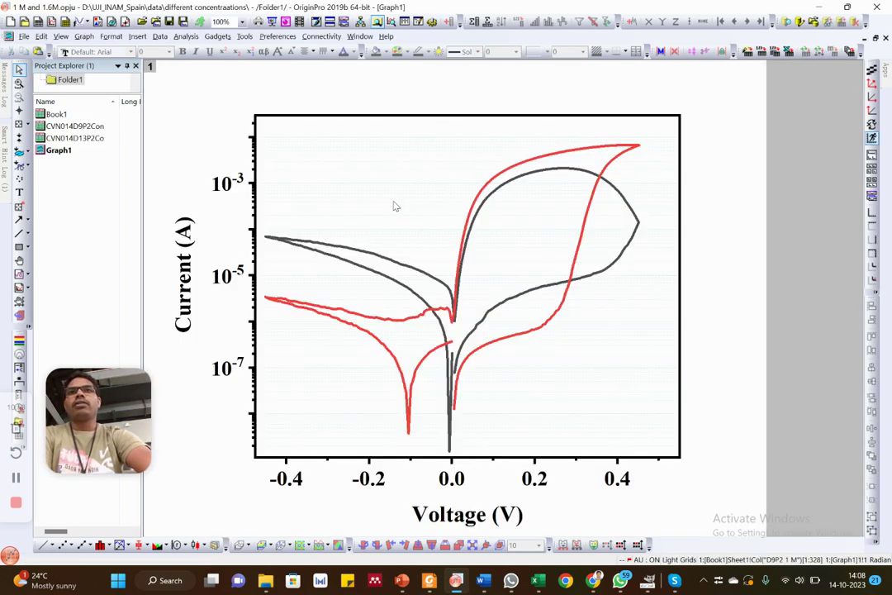
- Save all formats of the finished graph as a new theme named "CV comparision"
right_click(696, 188)
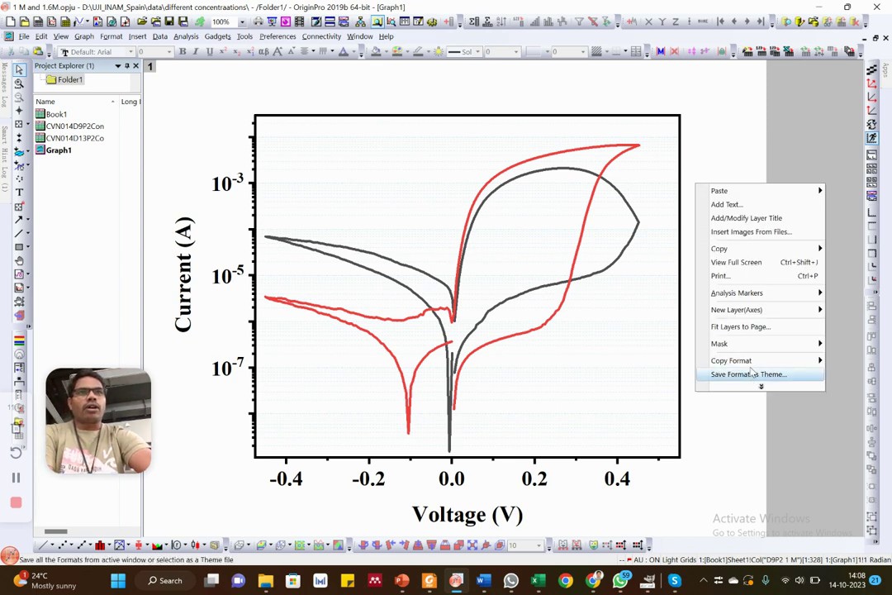
mouse_move(750, 369)
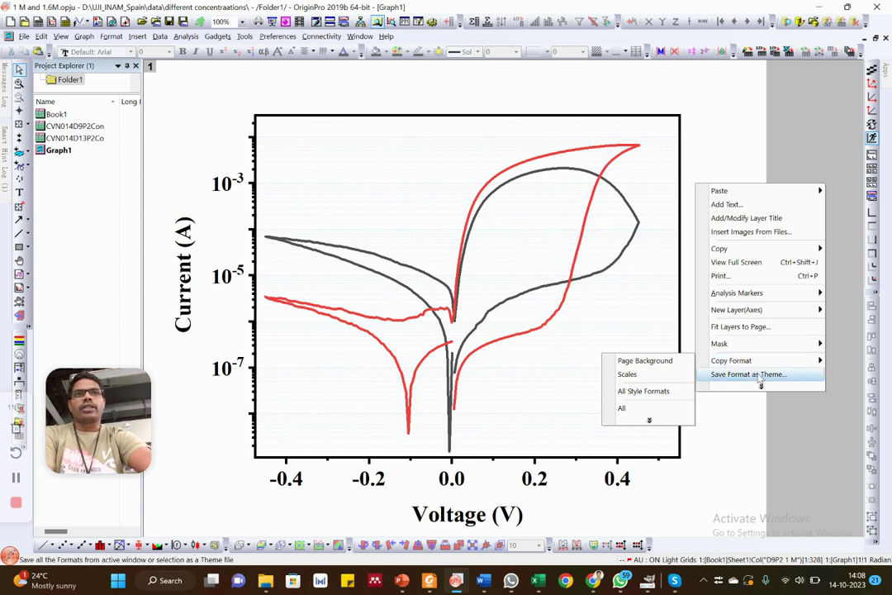
left_click(755, 373)
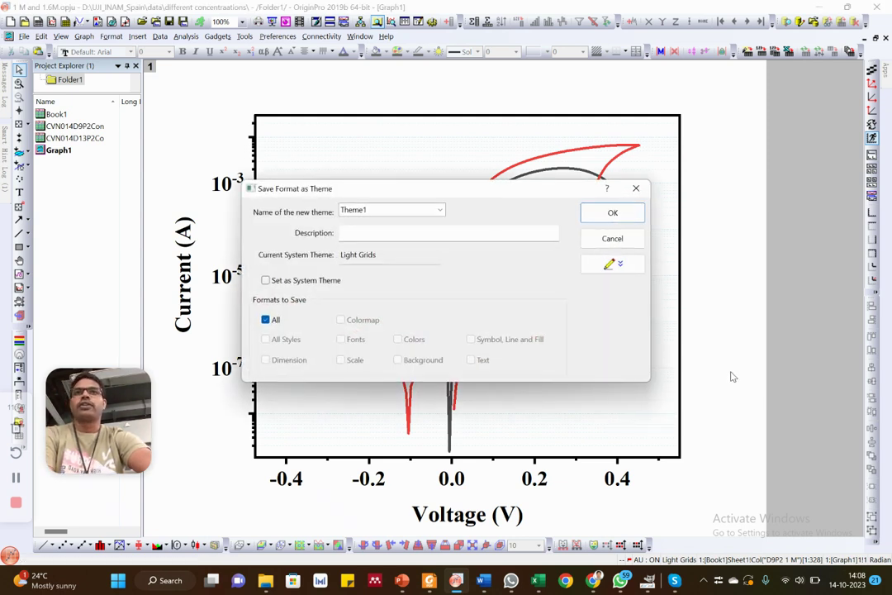
double_click(379, 212)
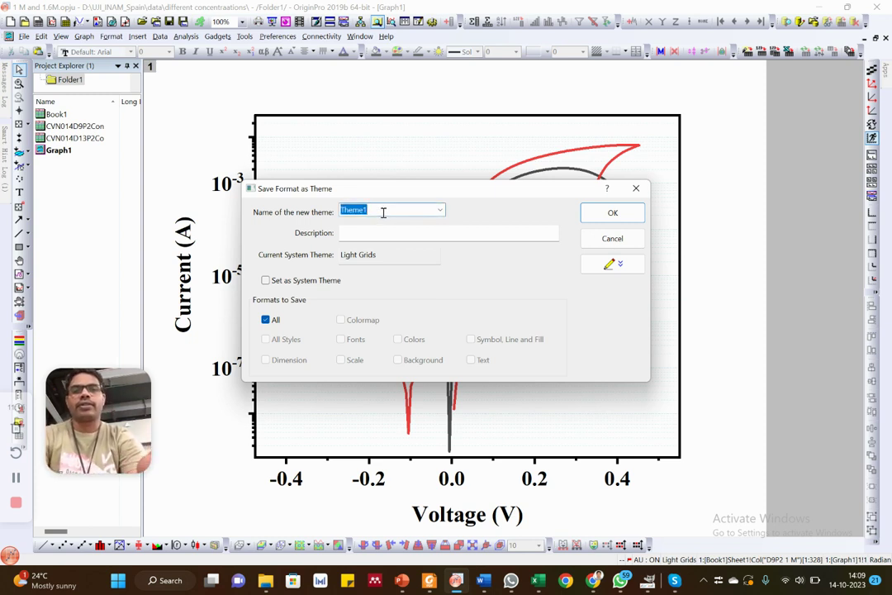
type("CV co")
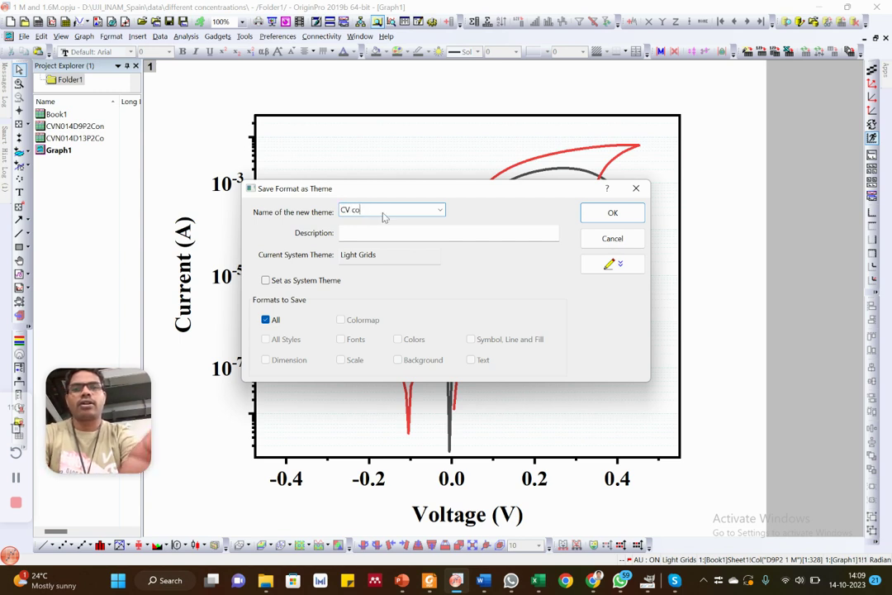
type("mparison")
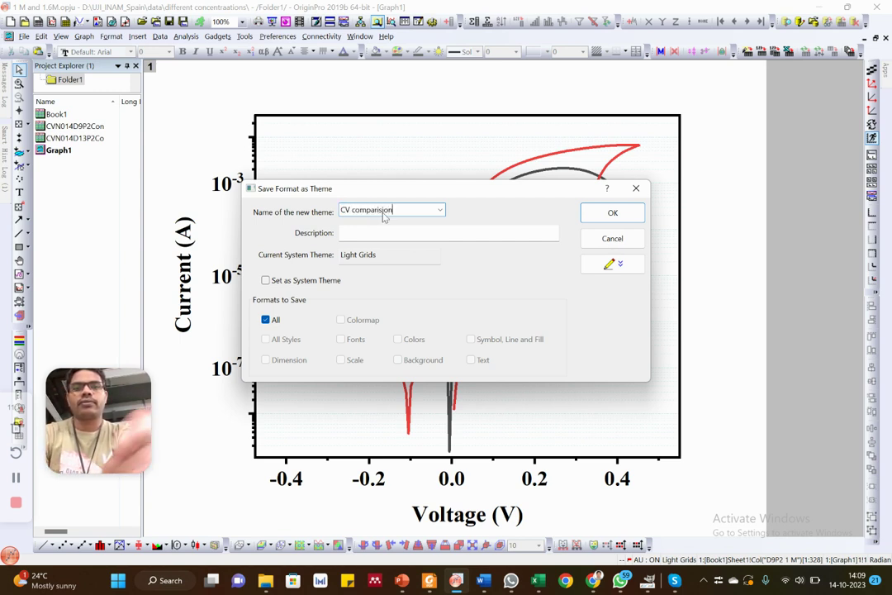
key("Return")
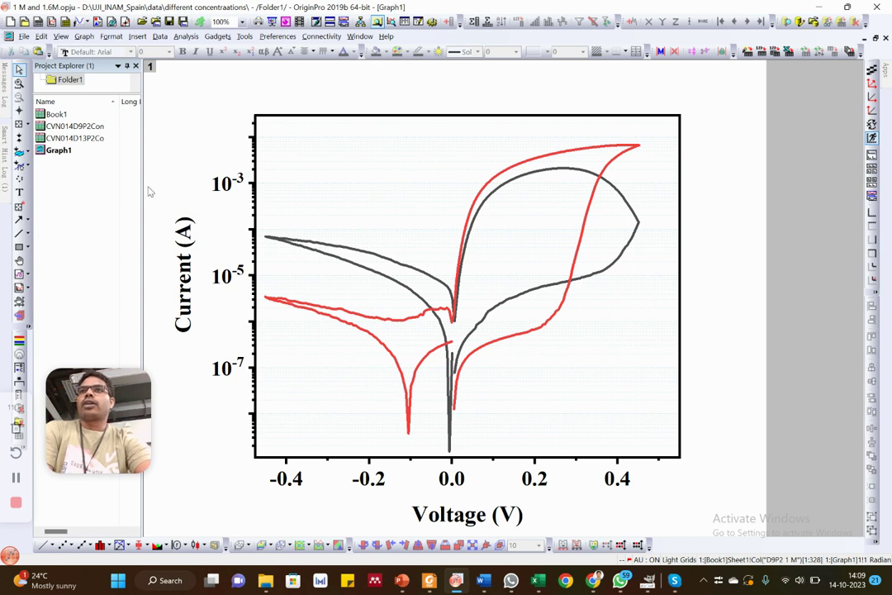
- Plot all four columns of the CVN014D9P2Con worksheet as a line graph, and delete that graph
left_click(56, 128)
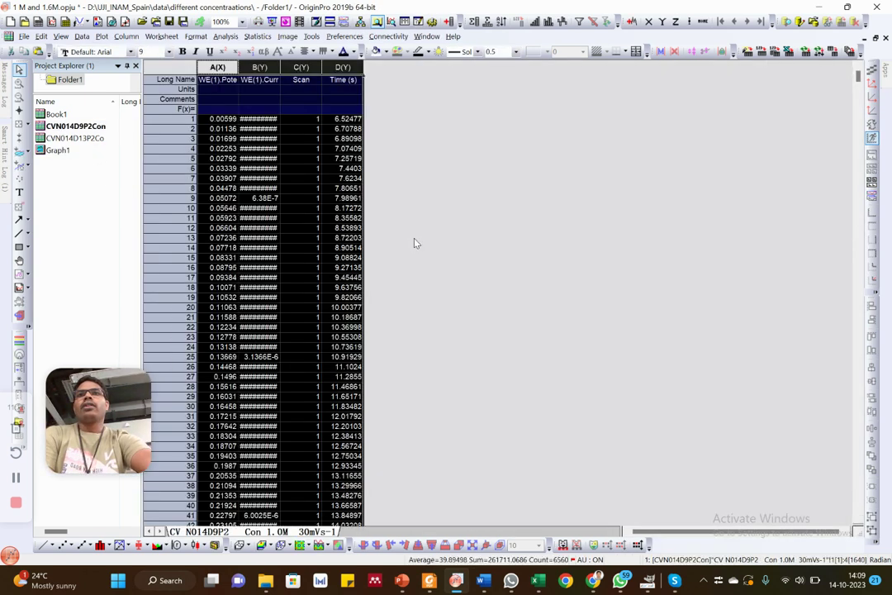
left_click_drag(217, 68, 342, 67)
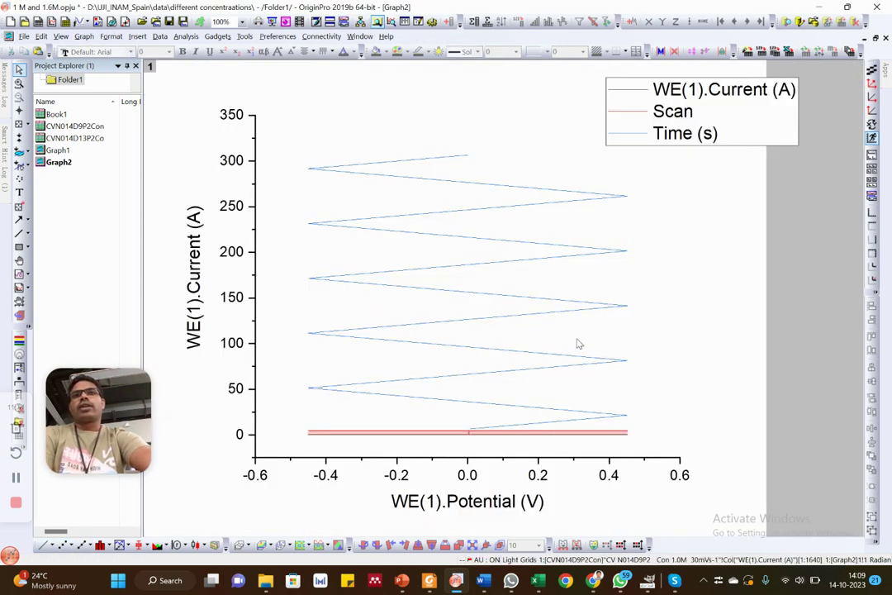
left_click(60, 164)
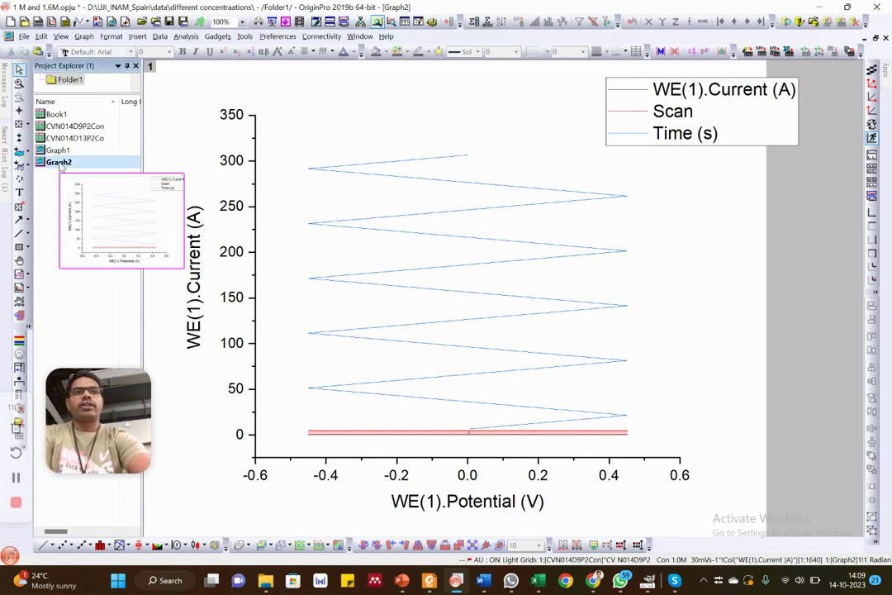
key("Delete")
key("Return")
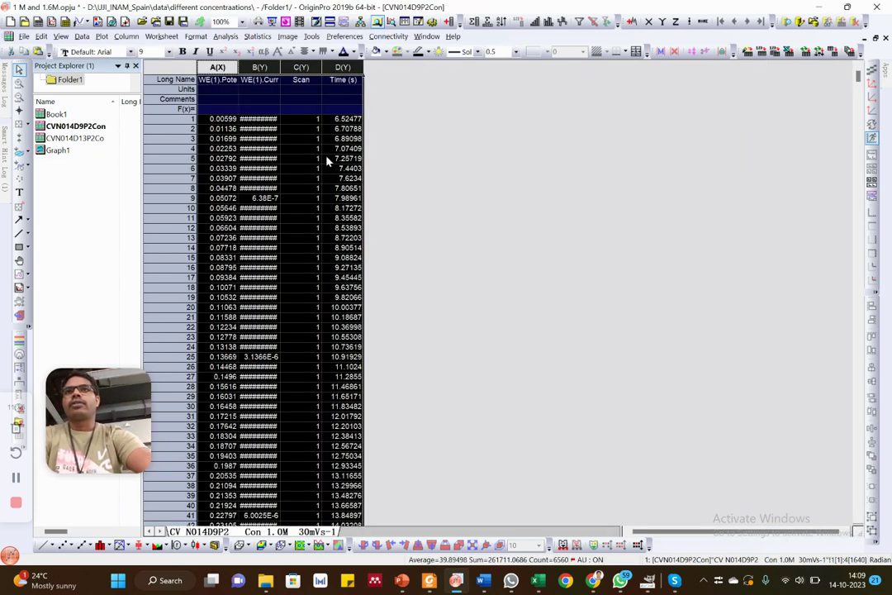
- Plot only the potential and current columns (A and B) of CVN014D9P2Con as a line graph and delete its legend
left_click(301, 149)
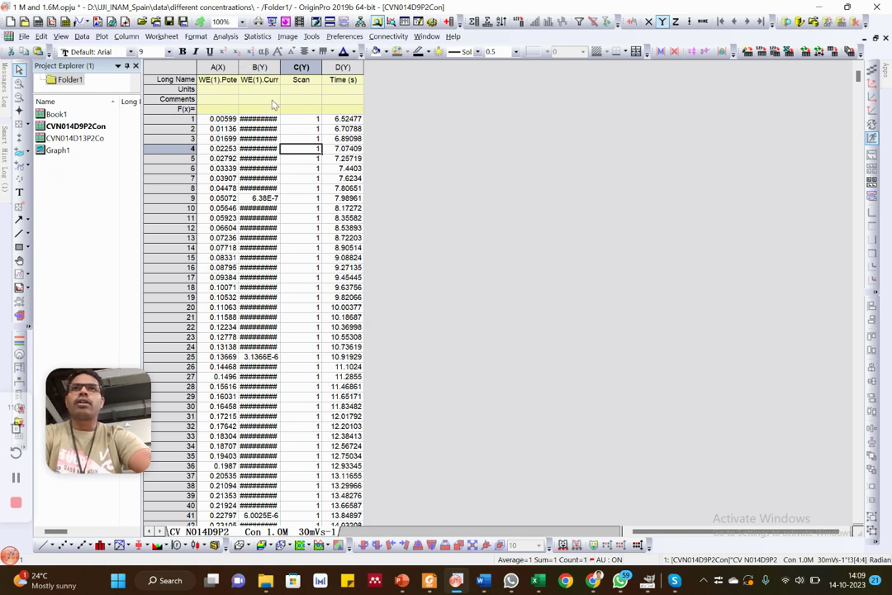
left_click_drag(217, 67, 259, 67)
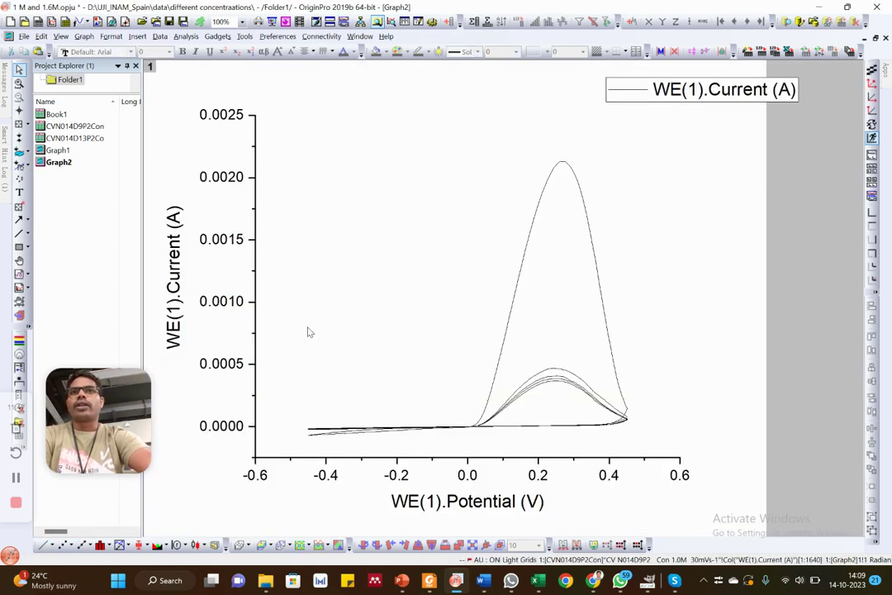
left_click(741, 92)
key("Delete")
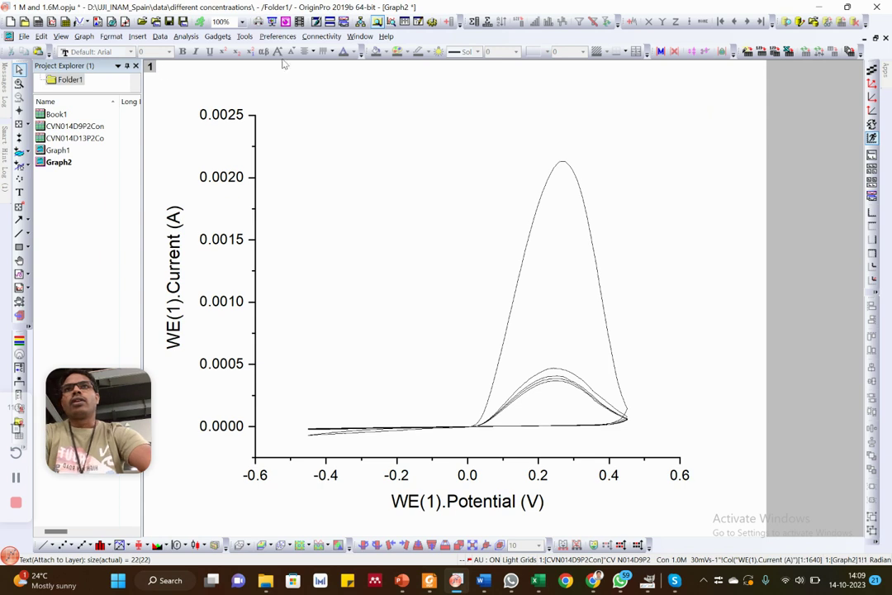
left_click(113, 37)
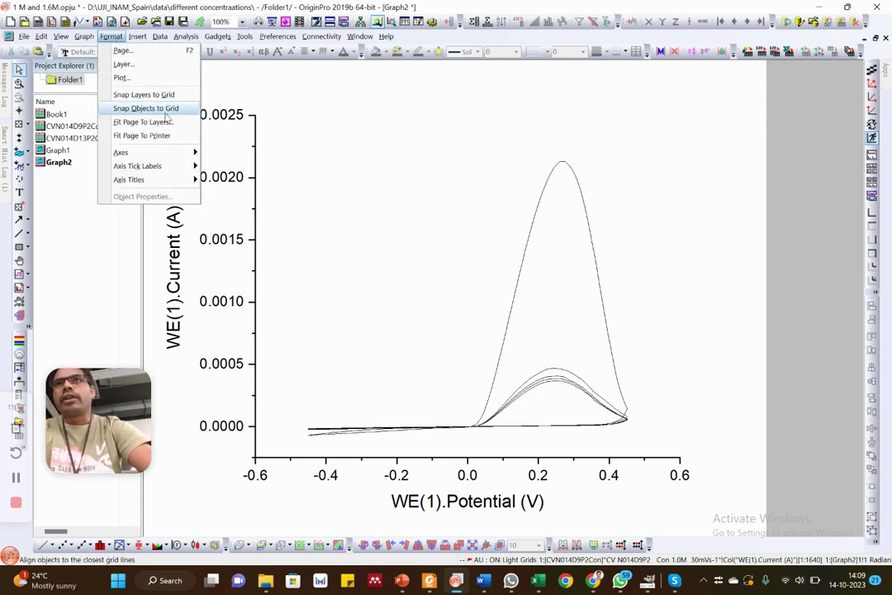
mouse_move(144, 178)
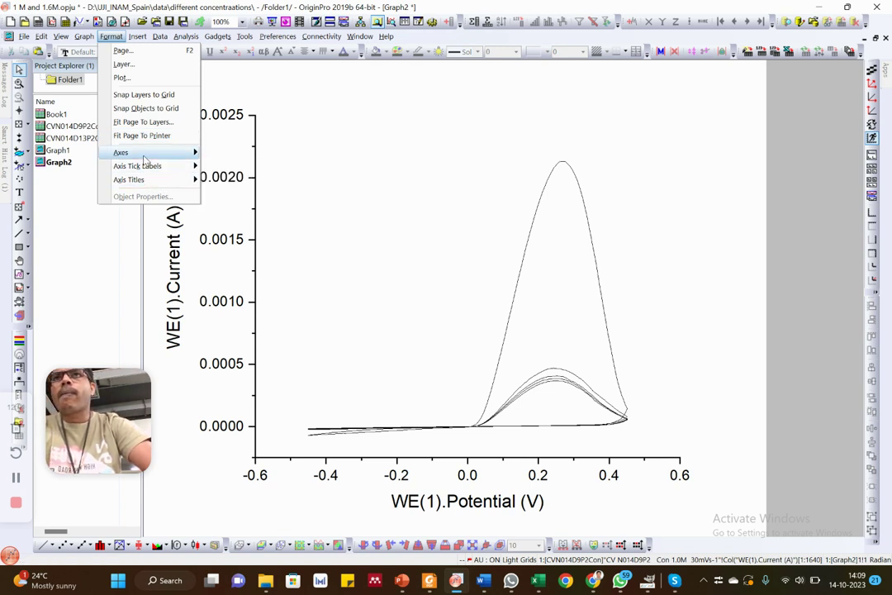
mouse_move(145, 157)
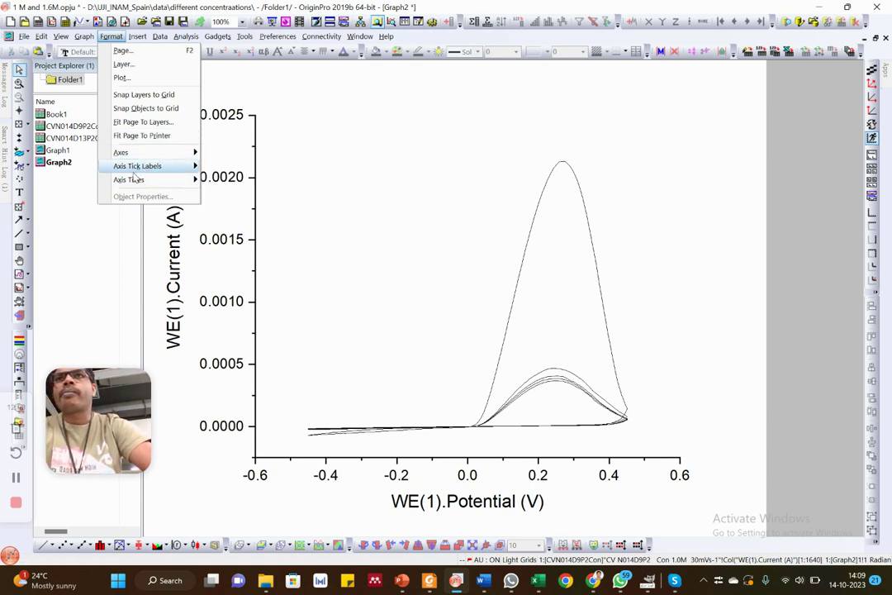
left_click(471, 103)
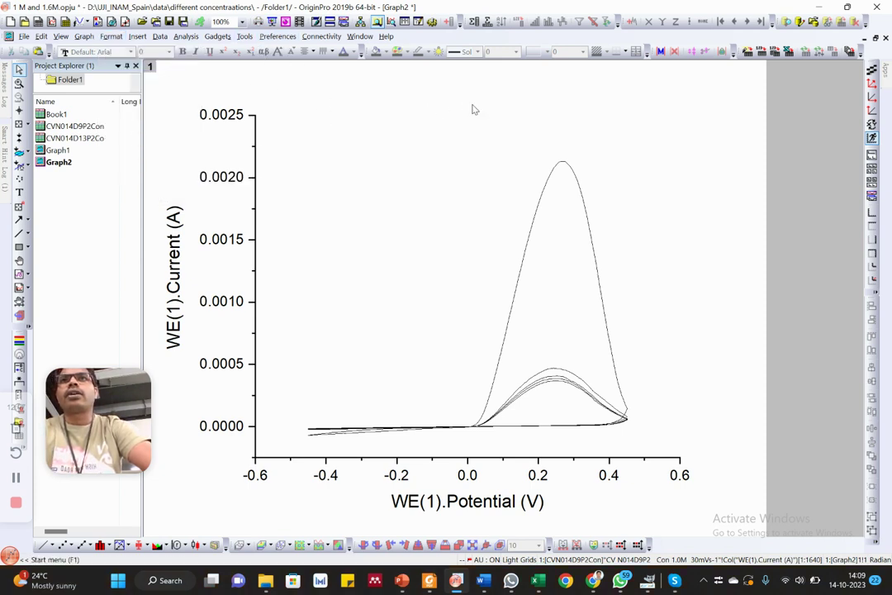
left_click(669, 153)
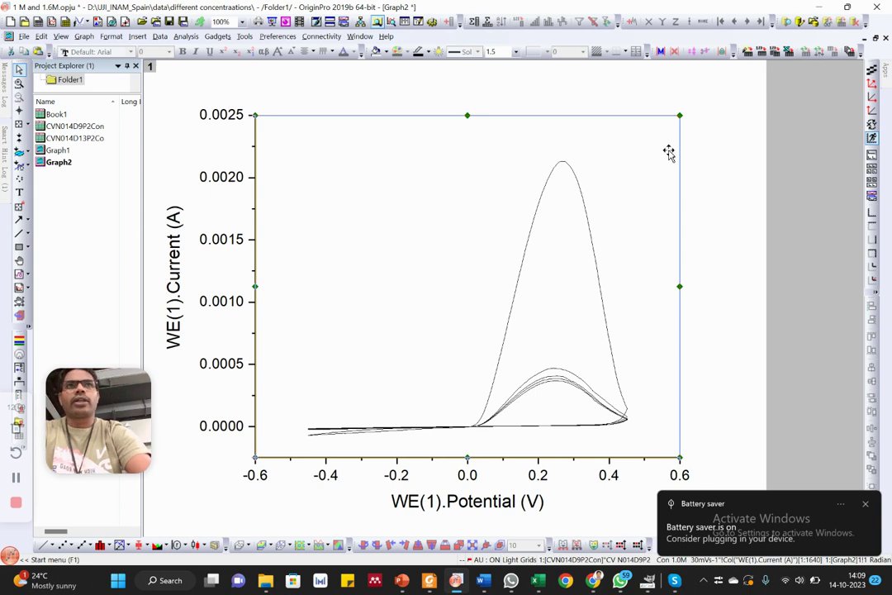
left_click(700, 176)
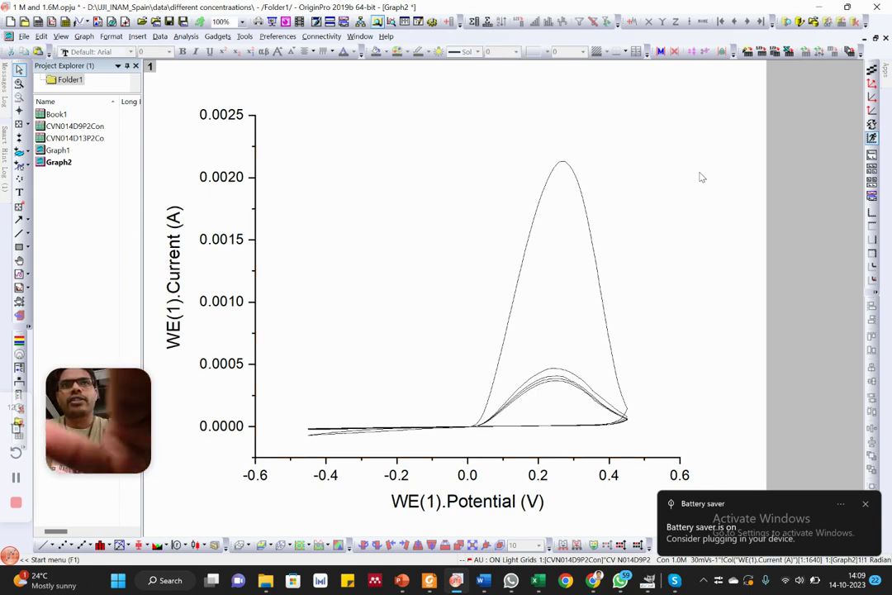
- Apply the saved "CV comparision" theme to the current graph through the Theme Organizer
key("XF86AudioMicMute")
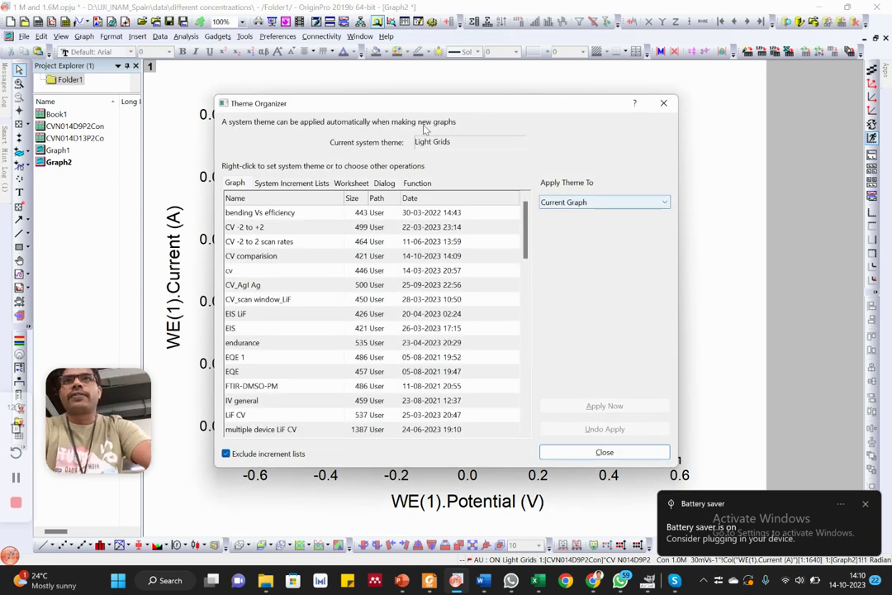
left_click_drag(405, 107, 462, 85)
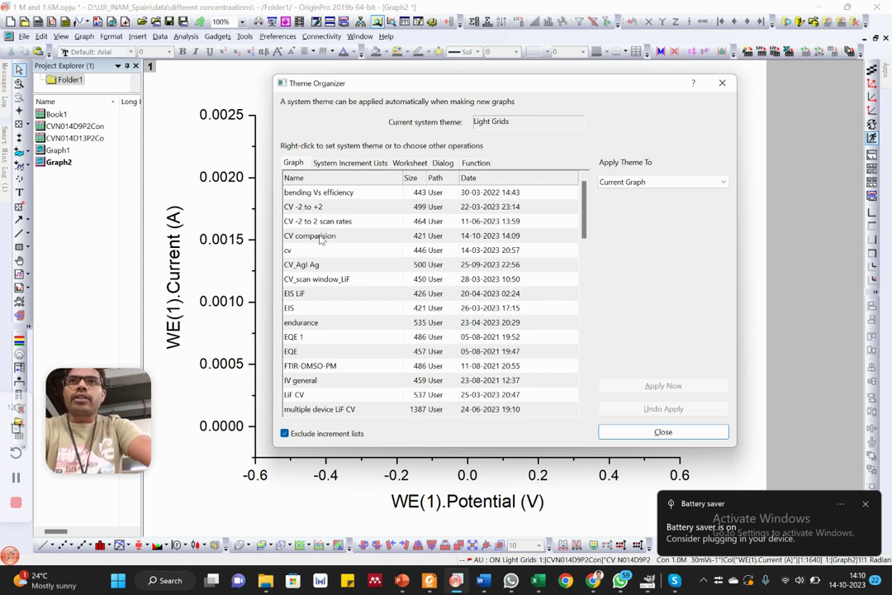
left_click(328, 237)
left_click(659, 387)
left_click(662, 432)
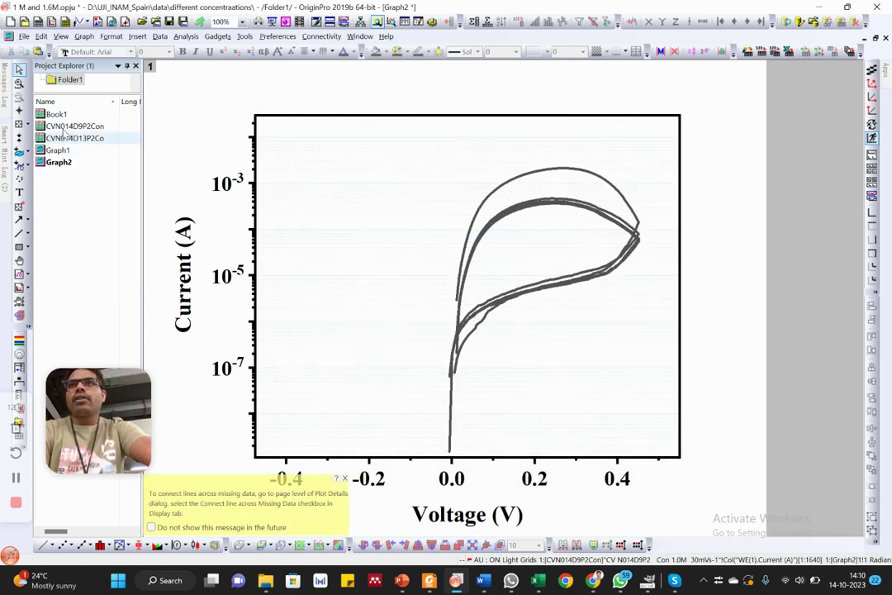
- Set the formula of current column B in the CVN014D9P2Con worksheet to abs(sin(b)) and return to Graph2
double_click(83, 125)
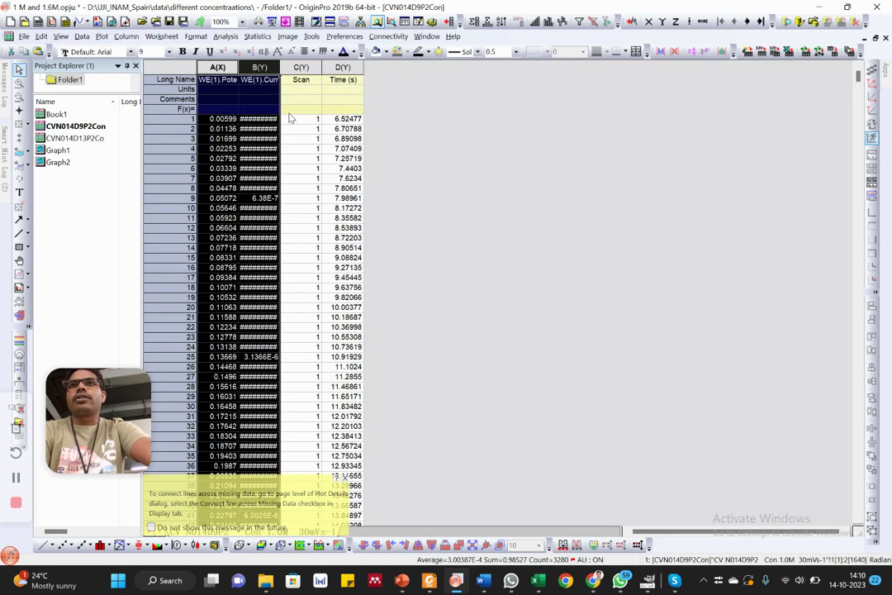
left_click(256, 108)
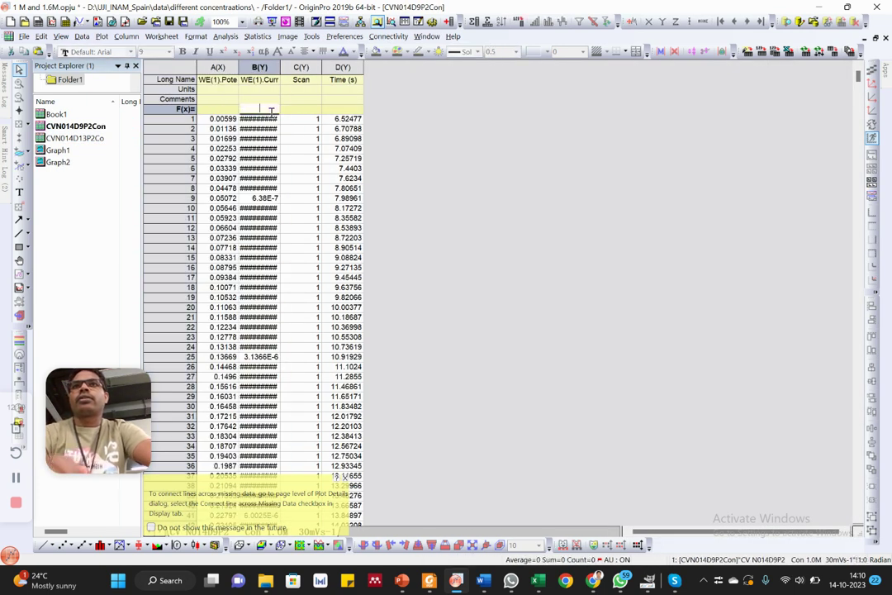
type("abs")
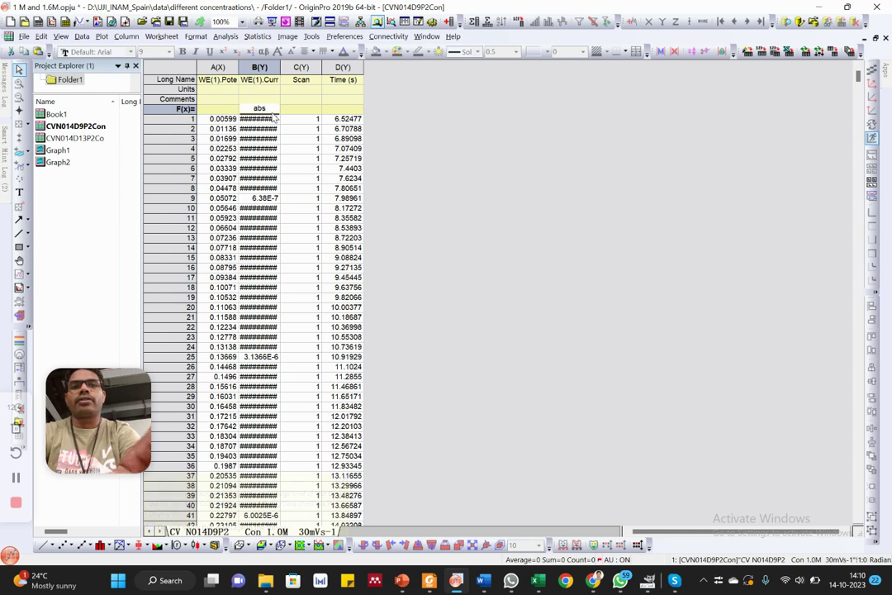
type("(sin(b")
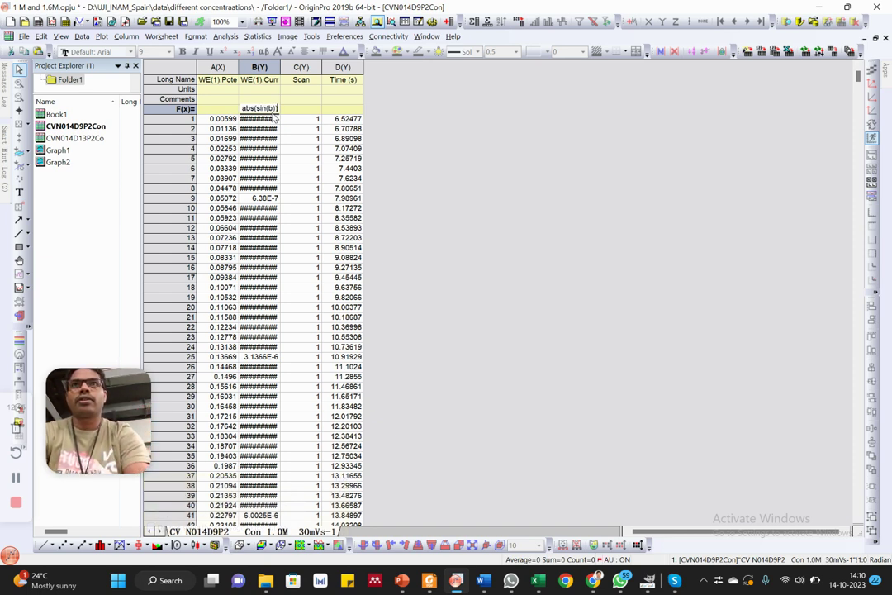
type("))")
key("Return")
double_click(51, 167)
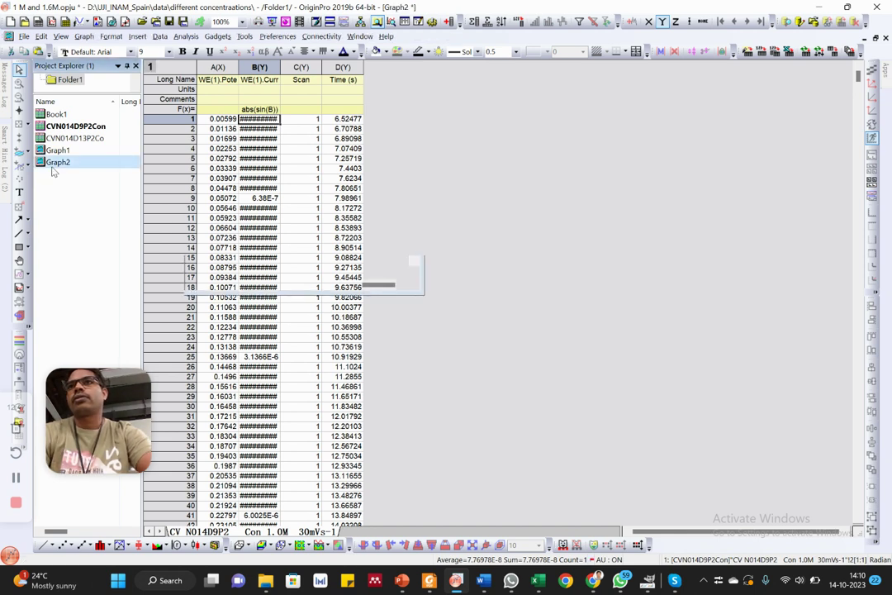